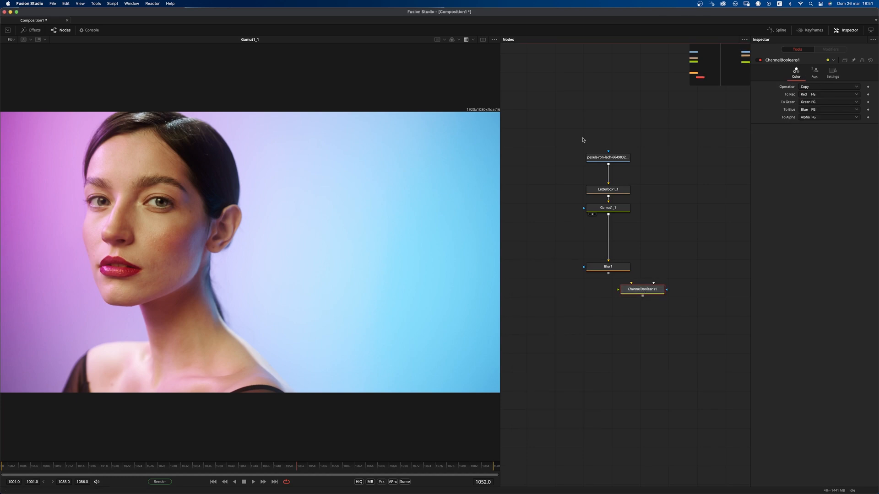
Step: Connect Gamut1_1's output to ChannelBooleans1, placing that node beside the branch and moving Blur1 lower
{"action": "left_click_drag", "start_coordinate": [643, 291], "coordinate": [657, 253]}
{"action": "left_click_drag", "start_coordinate": [608, 214], "coordinate": [641, 251]}
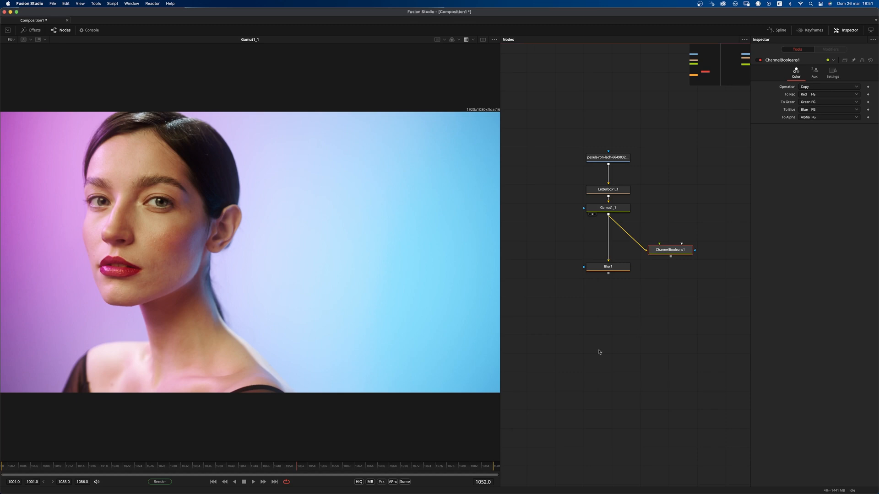
{"action": "left_click_drag", "start_coordinate": [614, 272], "coordinate": [615, 290]}
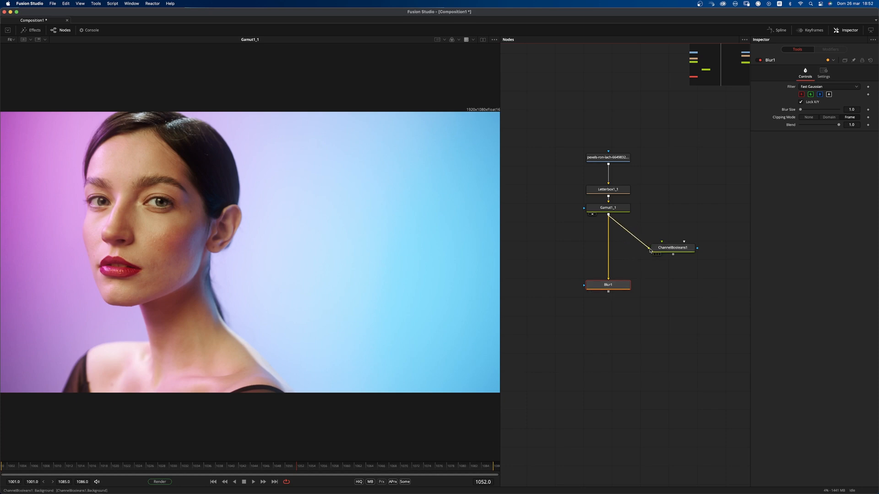
{"action": "left_click_drag", "start_coordinate": [665, 250], "coordinate": [666, 253]}
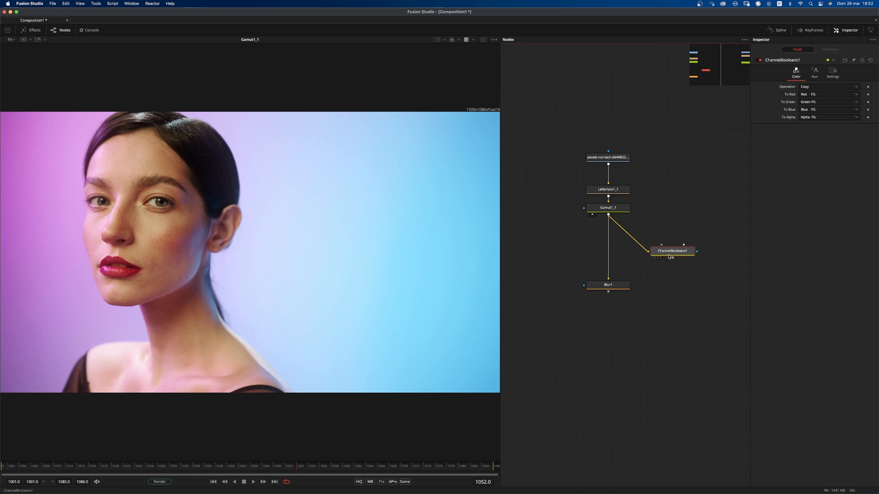
Step: Connect Blur1's output to ChannelBooleans1 and arrange the two nodes side by side below Gamut1_1
{"action": "left_click_drag", "start_coordinate": [608, 291], "coordinate": [652, 286]}
{"action": "left_click_drag", "start_coordinate": [572, 315], "coordinate": [727, 250]}
{"action": "left_click_drag", "start_coordinate": [672, 286], "coordinate": [644, 287]}
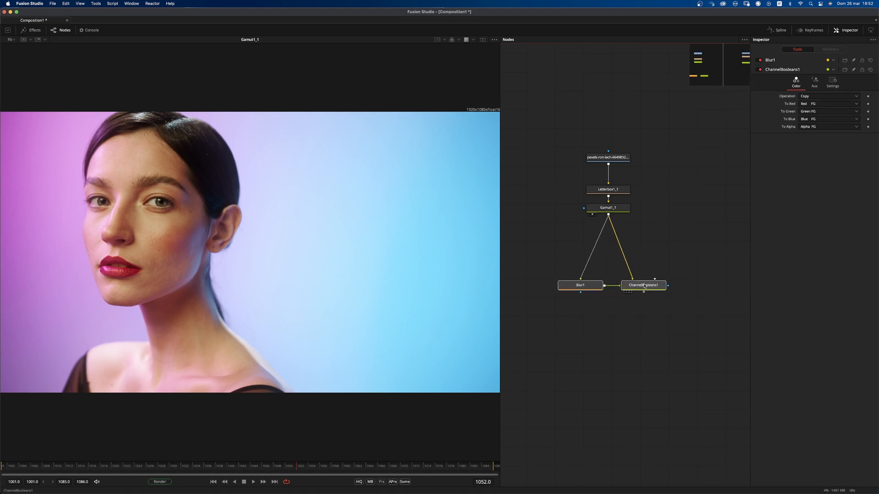
Step: Set ChannelBooleans1's operation to Subtract with To Alpha on Do Nothing, and show the node in the viewer
{"action": "left_click", "coordinate": [643, 286]}
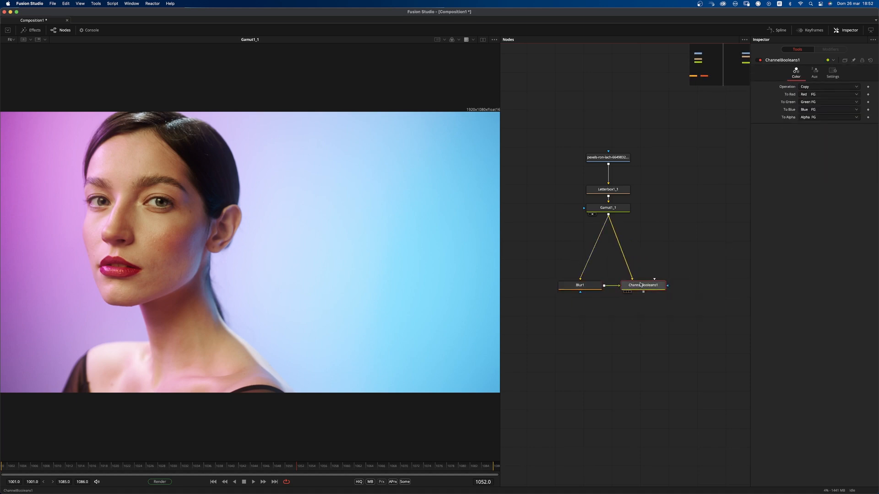
{"action": "left_click", "coordinate": [812, 87]}
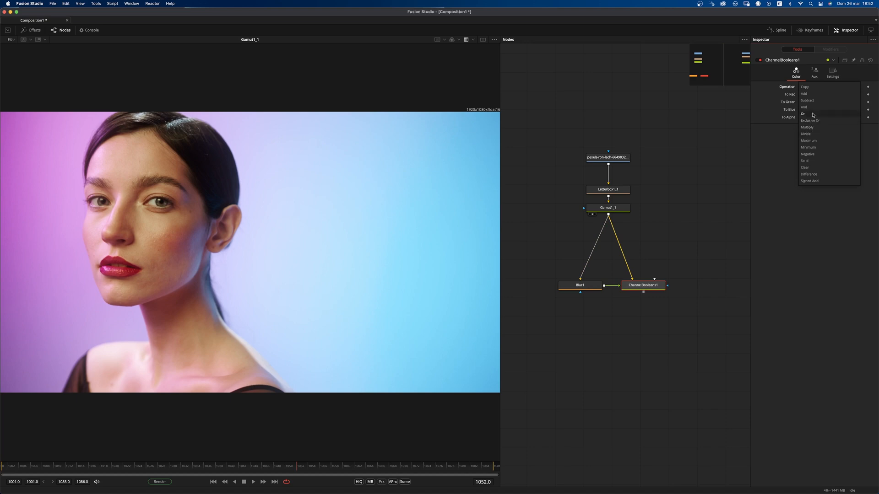
{"action": "left_click", "coordinate": [808, 100]}
{"action": "left_click", "coordinate": [816, 117]}
{"action": "left_click", "coordinate": [815, 125]}
{"action": "left_click_drag", "start_coordinate": [634, 285], "coordinate": [414, 325]}
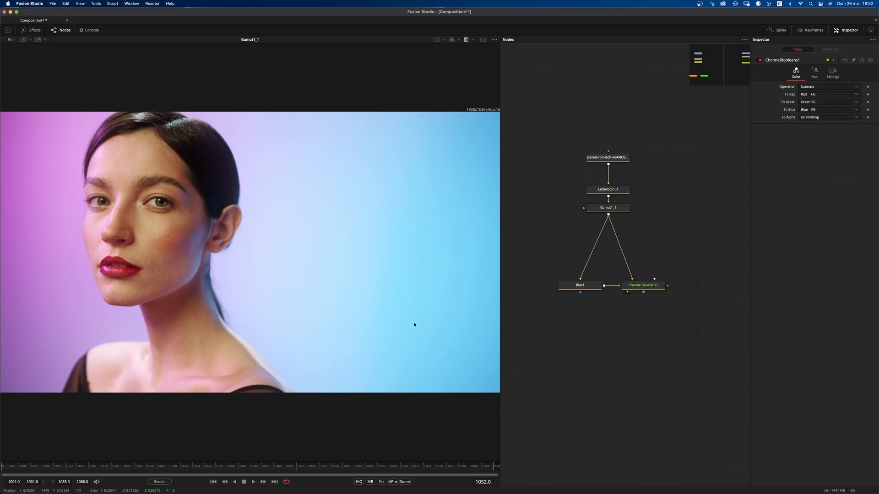
Step: Set Blur1's Blur Size to 3.9 and compare Blur1 with ChannelBooleans1 on the face in the viewer
{"action": "left_click", "coordinate": [580, 285]}
{"action": "left_click_drag", "start_coordinate": [802, 110], "coordinate": [804, 112]}
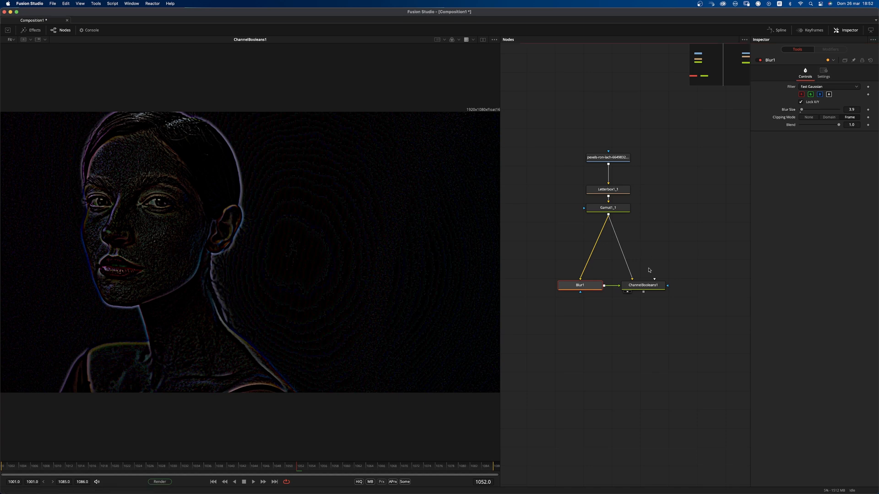
{"action": "left_click_drag", "start_coordinate": [586, 286], "coordinate": [332, 328]}
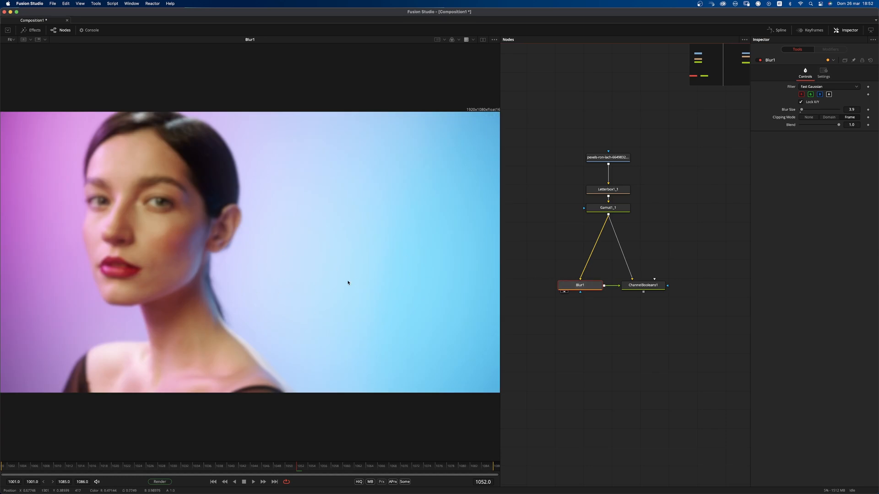
{"action": "scroll", "coordinate": [230, 209], "scroll_direction": "up", "scroll_amount": 10}
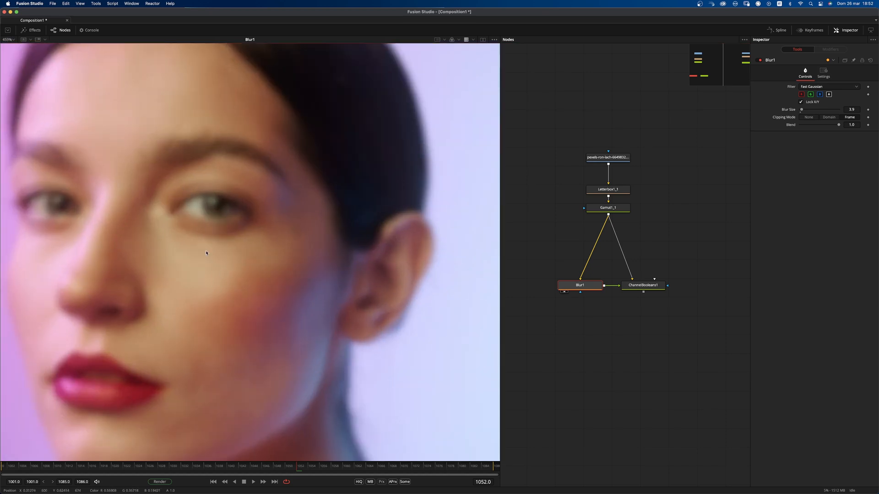
{"action": "left_click", "coordinate": [627, 291]}
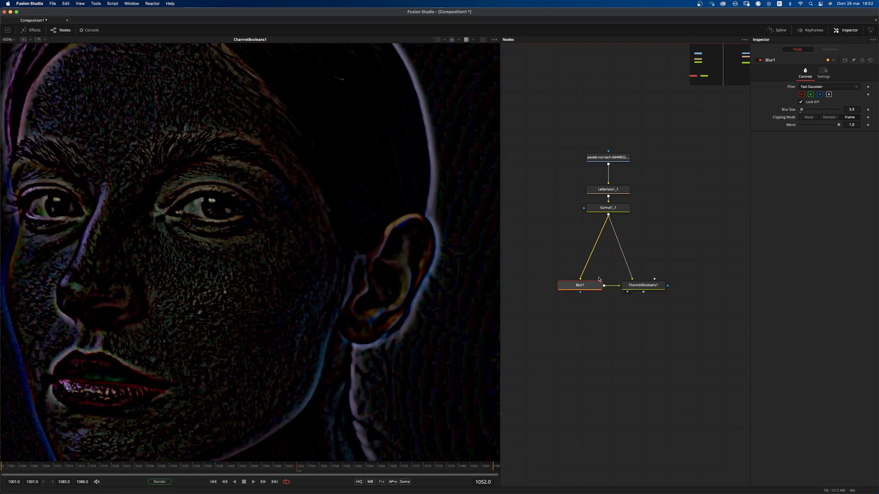
{"action": "left_click", "coordinate": [563, 292]}
{"action": "scroll", "coordinate": [410, 310], "scroll_direction": "down", "scroll_amount": 4}
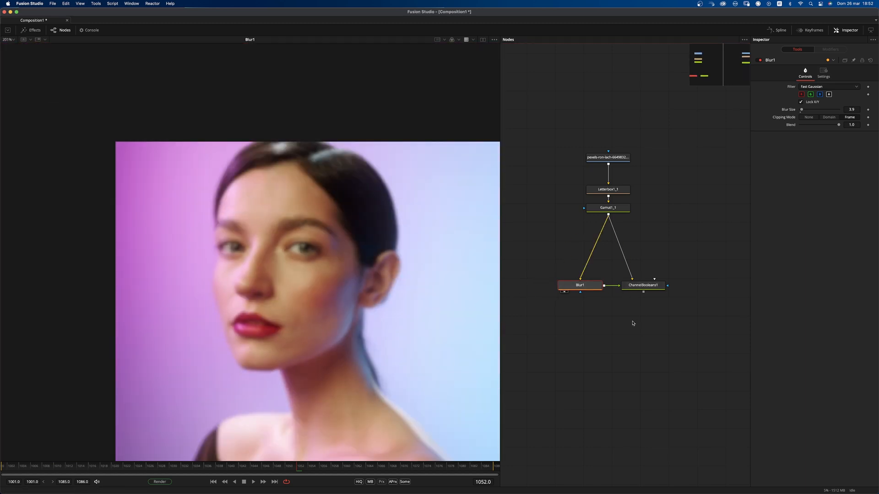
Step: Add a Brightness / Contrast node below ChannelBooleans1, connect it to that node's output, and show it in the viewer
{"action": "key", "text": "shift+space"}
{"action": "type", "text": "bol"}
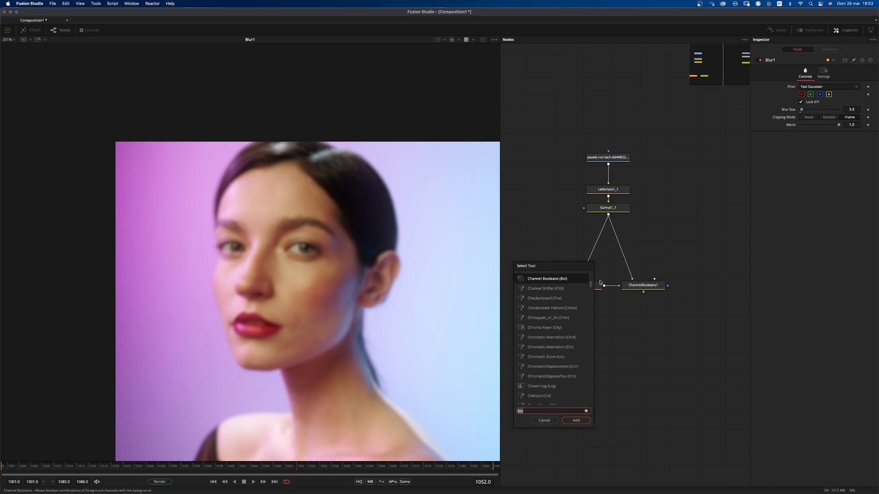
{"action": "key", "text": "BackSpace"}
{"action": "key", "text": "BackSpace"}
{"action": "type", "text": "c"}
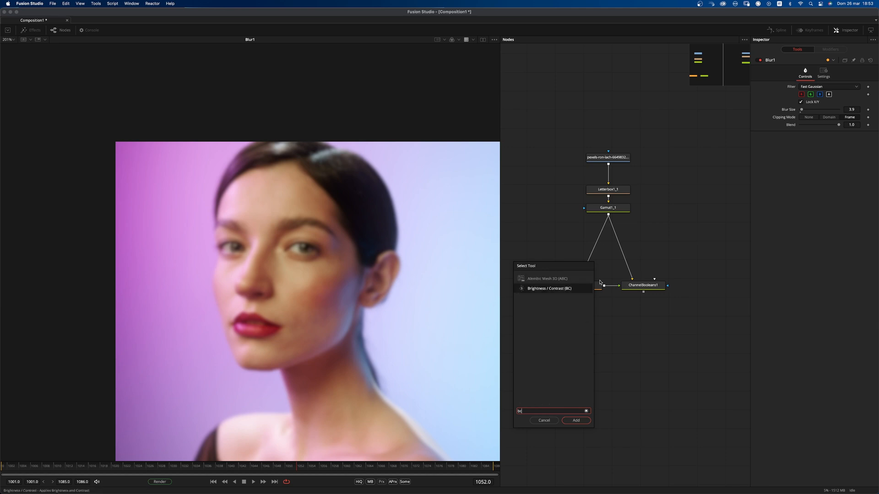
{"action": "key", "text": "Return"}
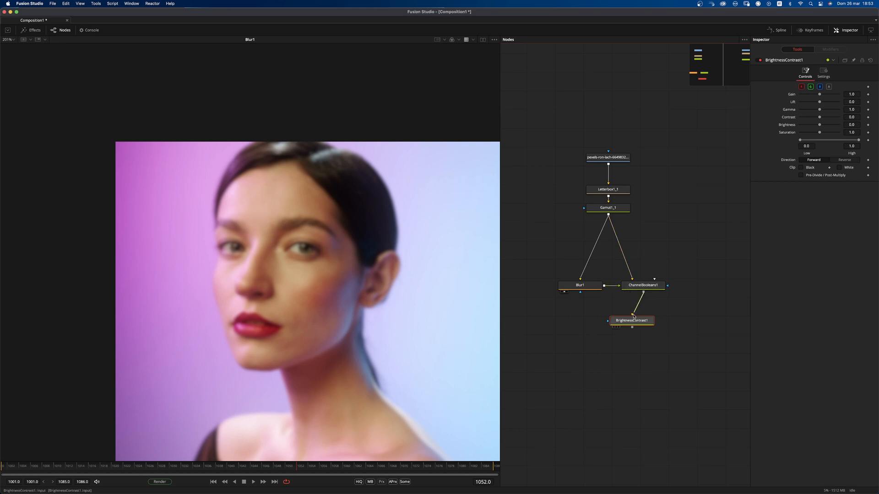
{"action": "key", "text": "1"}
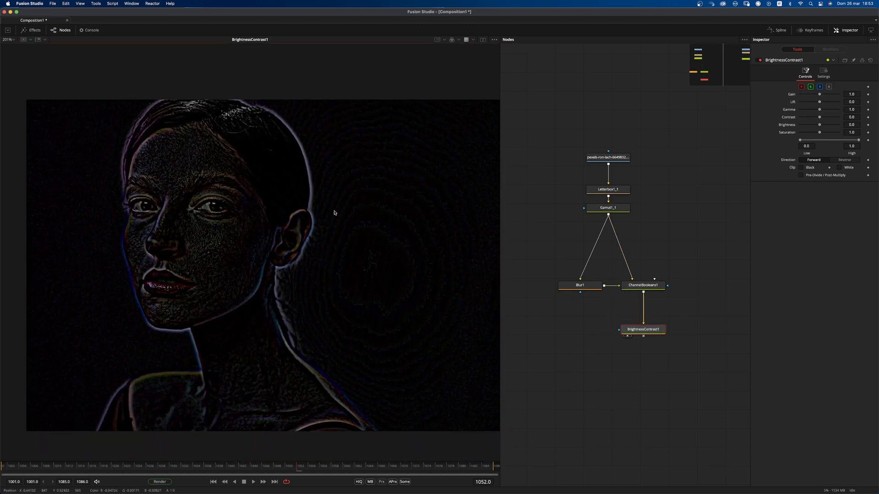
Step: Set the BrightnessContrast1 node's Saturation to 0 and Brightness to 0.5
{"action": "left_click", "coordinate": [859, 131]}
{"action": "left_click", "coordinate": [858, 124]}
{"action": "type", "text": "5"}
{"action": "key", "text": "Tab"}
{"action": "left_click", "coordinate": [563, 351]}
Step: Try a Blur Size of 2.2 on Blur1 and settle on 6.3
{"action": "left_click", "coordinate": [584, 285]}
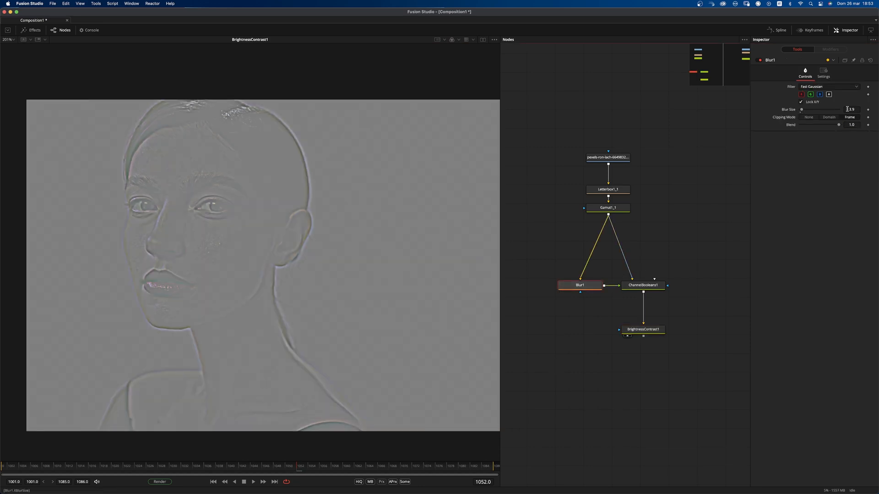
{"action": "left_click_drag", "start_coordinate": [855, 109], "coordinate": [849, 109]}
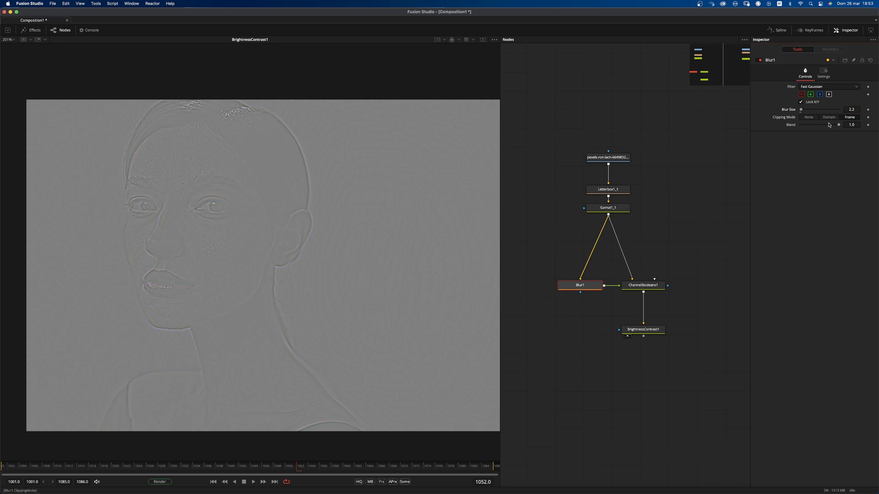
{"action": "left_click", "coordinate": [645, 331]}
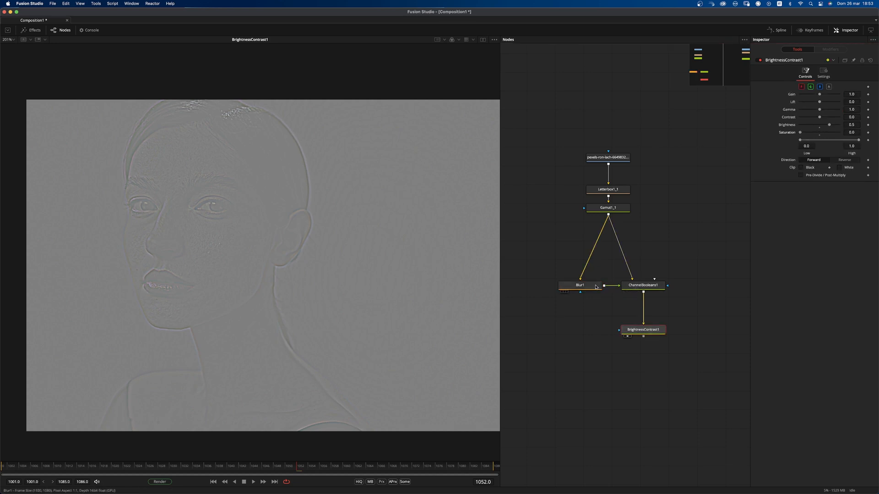
{"action": "left_click", "coordinate": [579, 285]}
{"action": "left_click_drag", "start_coordinate": [801, 110], "coordinate": [803, 110]}
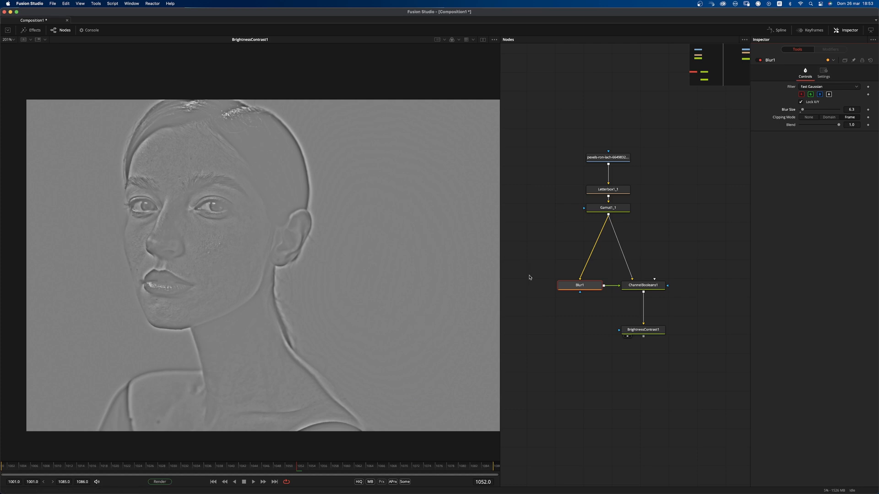
Step: Delete the BrightnessContrast1 node below ChannelBooleans1
{"action": "left_click_drag", "start_coordinate": [626, 328], "coordinate": [627, 332]}
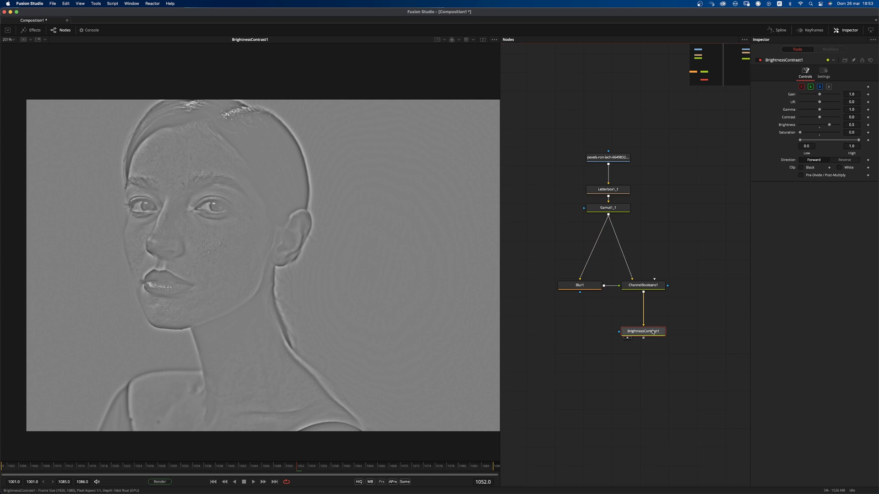
{"action": "key", "text": "Delete"}
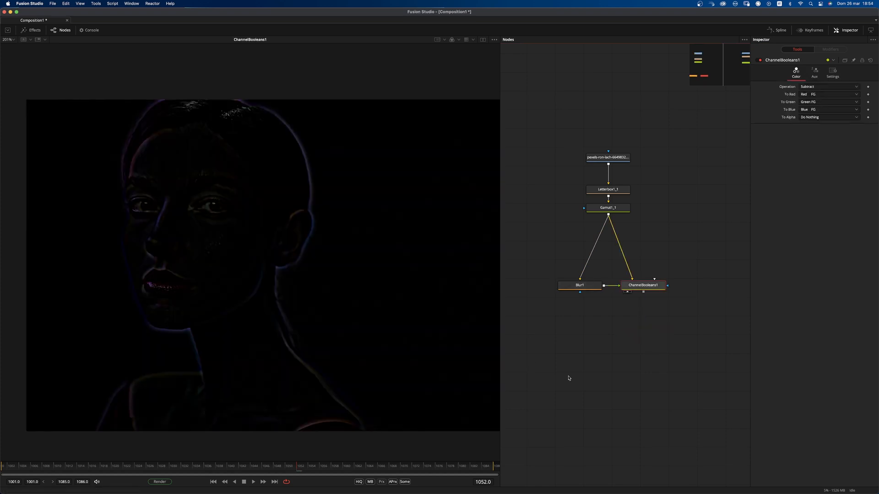
Step: Add a second Channel Booleans node below ChannelBooleans1, fed by its output, and connect Blur1's output to the new node
{"action": "left_click", "coordinate": [653, 288]}
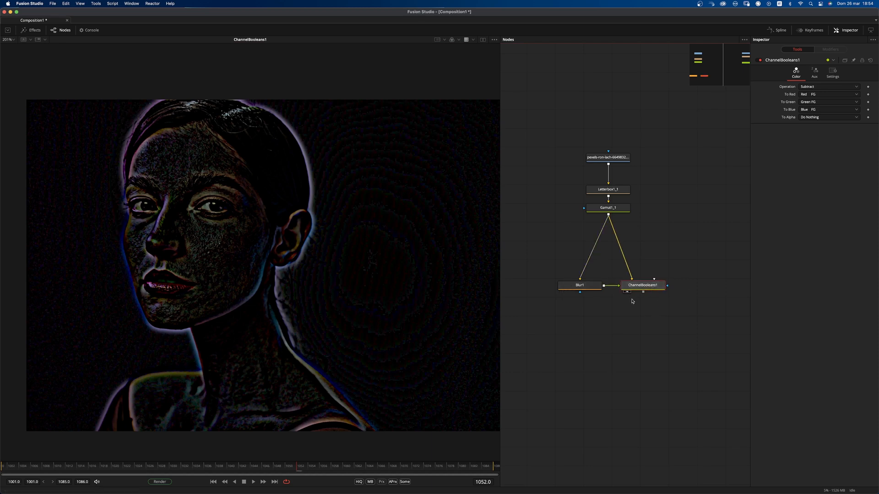
{"action": "key", "text": "shift+space"}
{"action": "type", "text": "bol"}
{"action": "key", "text": "Return"}
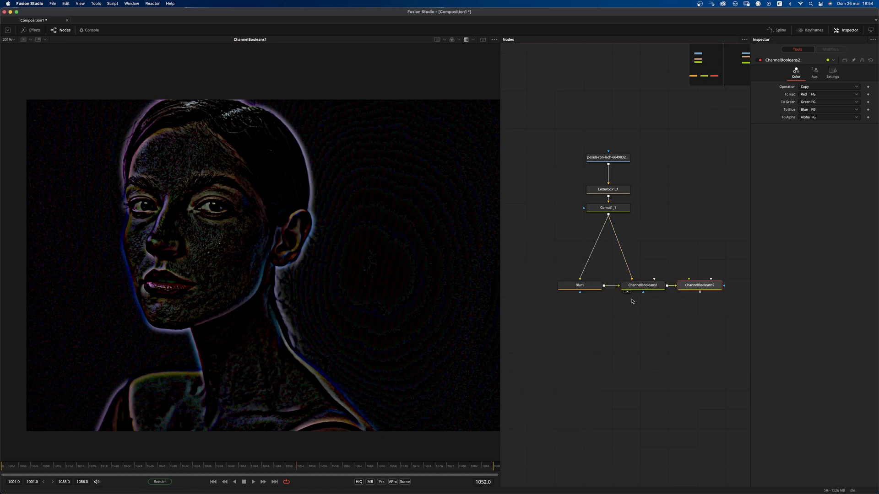
{"action": "left_click_drag", "start_coordinate": [693, 286], "coordinate": [641, 335]}
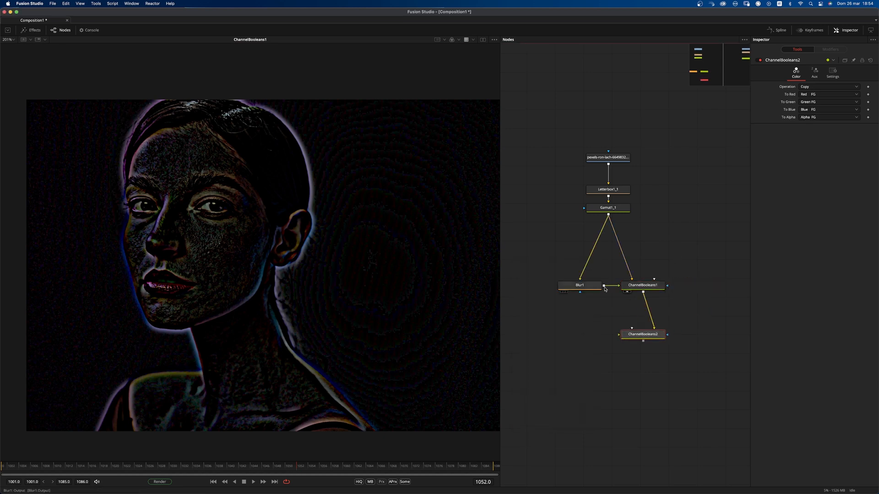
{"action": "left_click_drag", "start_coordinate": [604, 286], "coordinate": [638, 349]}
Step: Set ChannelBooleans2's operation to Add with To Alpha on Do Nothing, and show the node in the viewer
{"action": "left_click", "coordinate": [828, 87]}
{"action": "left_click", "coordinate": [815, 95]}
{"action": "left_click", "coordinate": [820, 116]}
{"action": "left_click", "coordinate": [811, 125]}
{"action": "left_click_drag", "start_coordinate": [658, 347], "coordinate": [361, 349]}
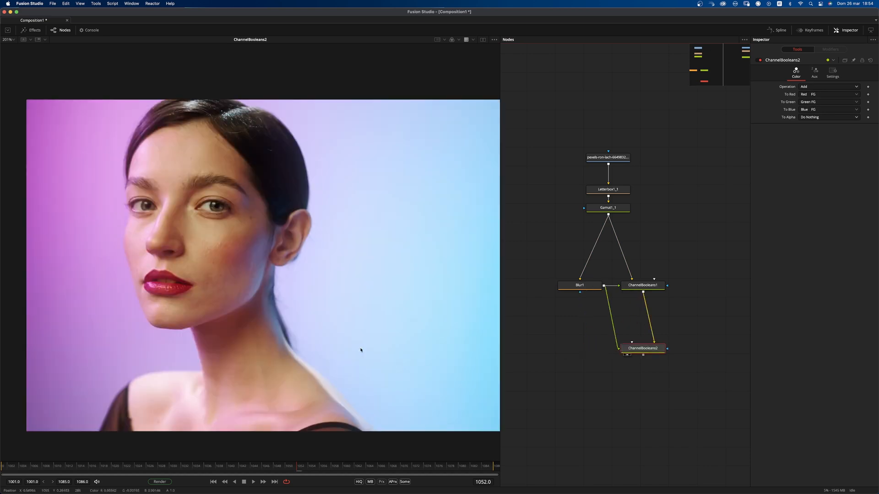
Step: Compare the outputs of Gamut1_1, Blur1, ChannelBooleans1 and ChannelBooleans2 in the viewer
{"action": "left_click_drag", "start_coordinate": [608, 207], "coordinate": [346, 294]}
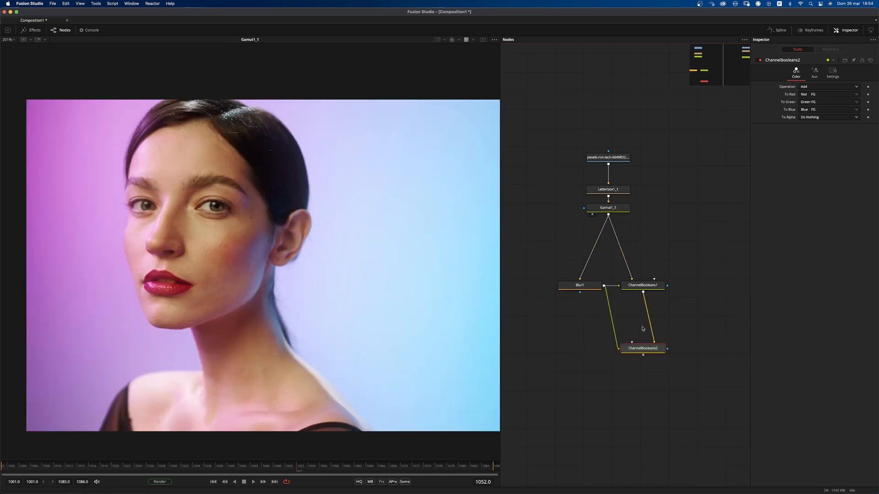
{"action": "left_click_drag", "start_coordinate": [642, 348], "coordinate": [457, 328]}
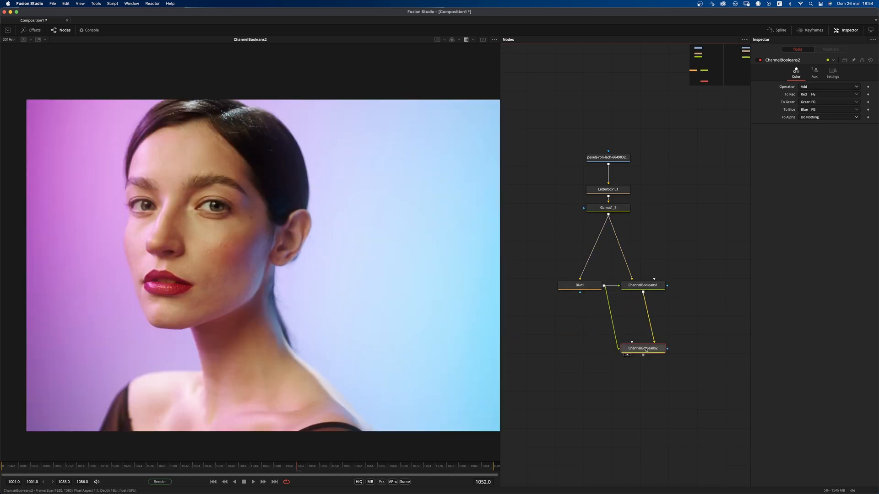
{"action": "left_click_drag", "start_coordinate": [649, 349], "coordinate": [651, 333]}
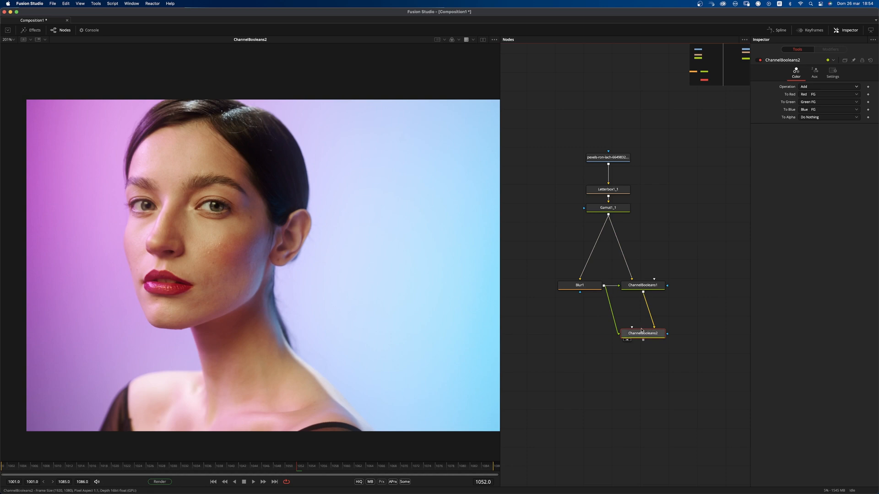
{"action": "left_click_drag", "start_coordinate": [648, 332], "coordinate": [646, 341]}
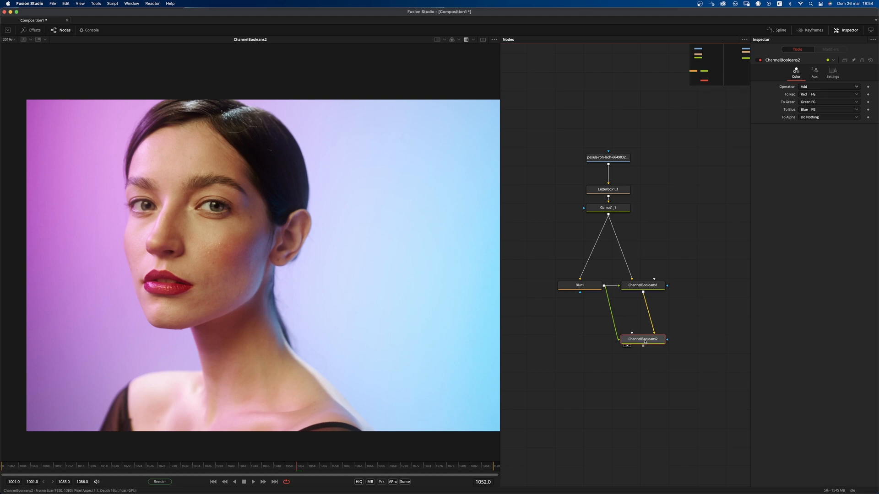
{"action": "left_click_drag", "start_coordinate": [580, 285], "coordinate": [476, 304]}
{"action": "left_click_drag", "start_coordinate": [643, 286], "coordinate": [485, 352]}
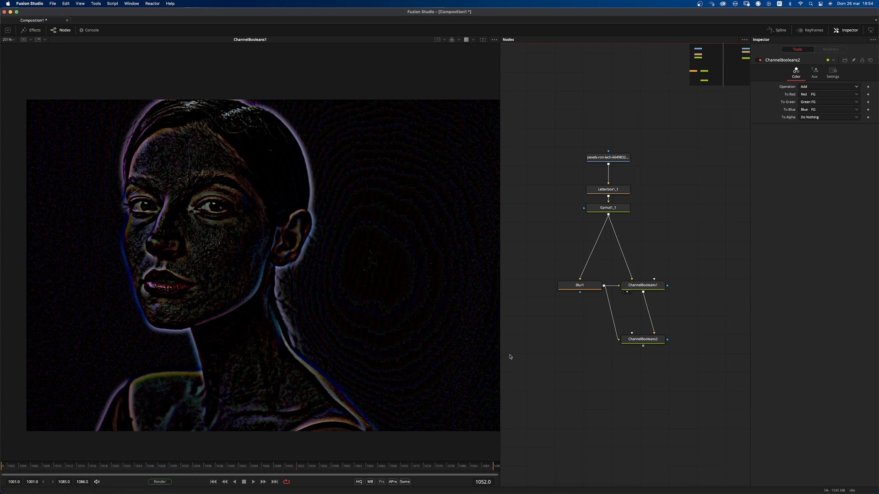
{"action": "left_click_drag", "start_coordinate": [391, 338], "coordinate": [391, 338]}
{"action": "left_click_drag", "start_coordinate": [633, 340], "coordinate": [438, 401]}
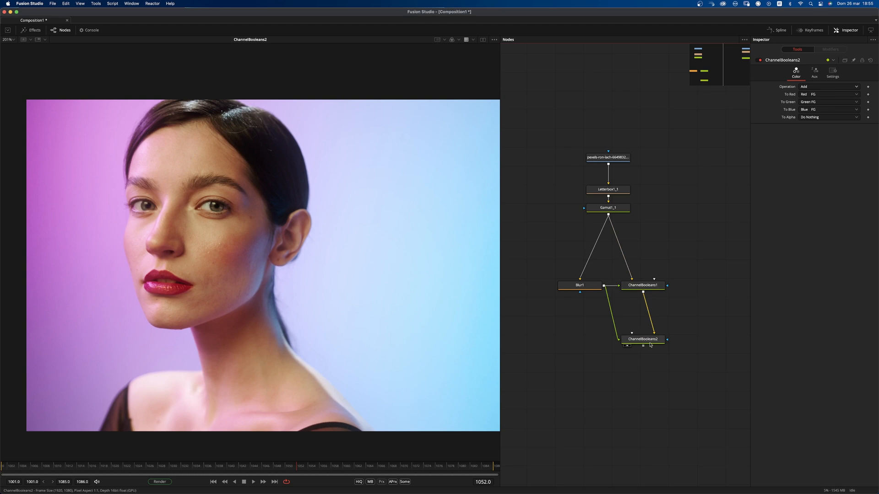
Step: Detach Blur1 from ChannelBooleans2, stacking both nodes in a column beneath Gamut1_1, and show Blur1 in the viewer
{"action": "left_click_drag", "start_coordinate": [652, 344], "coordinate": [581, 320]}
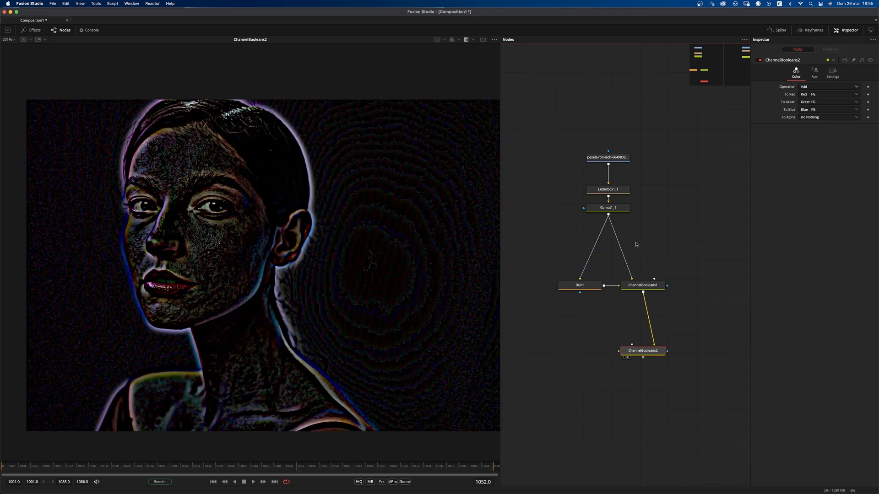
{"action": "left_click_drag", "start_coordinate": [666, 184], "coordinate": [690, 198]}
{"action": "left_click_drag", "start_coordinate": [685, 152], "coordinate": [561, 240]}
{"action": "left_click_drag", "start_coordinate": [639, 223], "coordinate": [611, 219]}
{"action": "left_click_drag", "start_coordinate": [666, 365], "coordinate": [603, 384]}
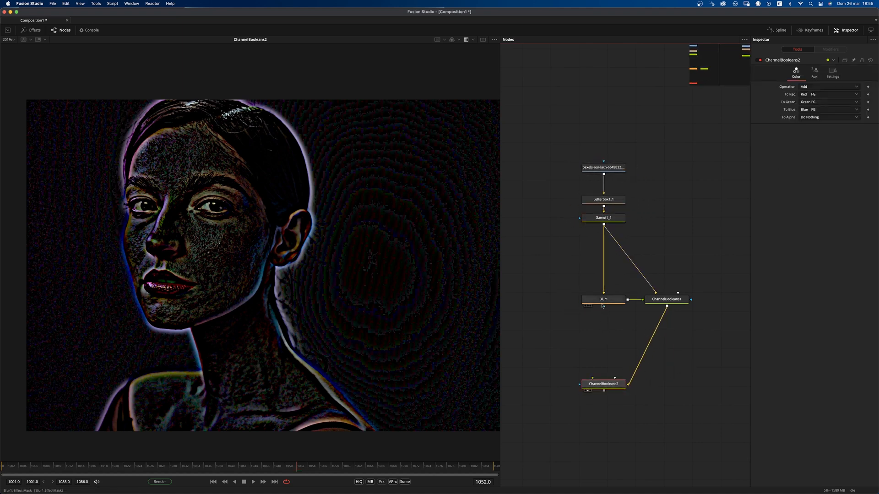
{"action": "left_click_drag", "start_coordinate": [610, 302], "coordinate": [435, 305]}
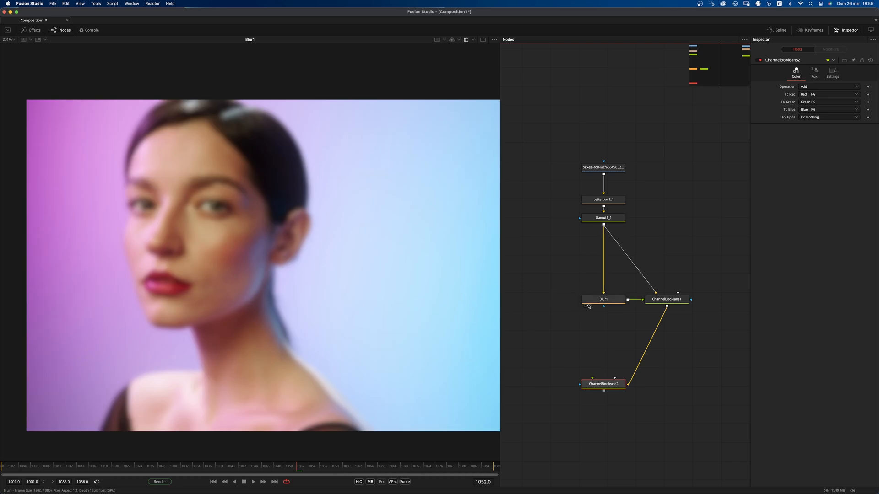
Step: Add a second Blur node between Gamut1_1 and ChannelBooleans2 with a blur size of 13.4, and show ChannelBooleans2 in the viewer
{"action": "left_click", "coordinate": [556, 307]}
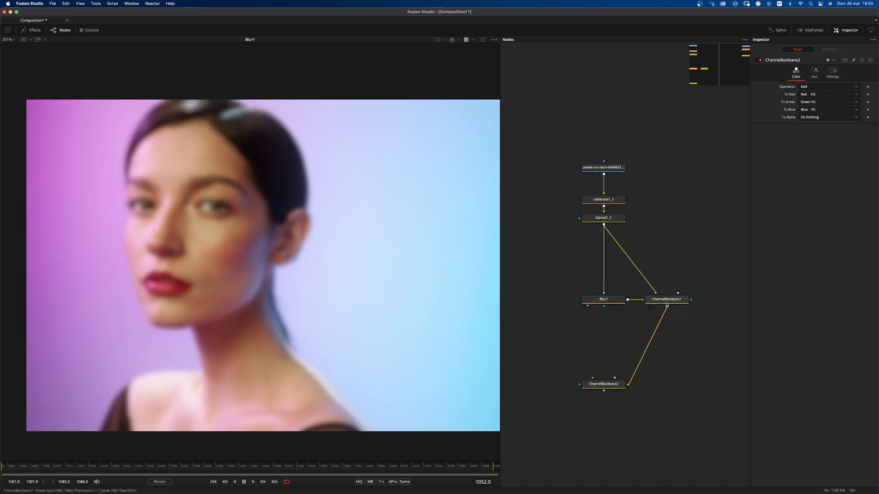
{"action": "left_click_drag", "start_coordinate": [666, 299], "coordinate": [459, 320]}
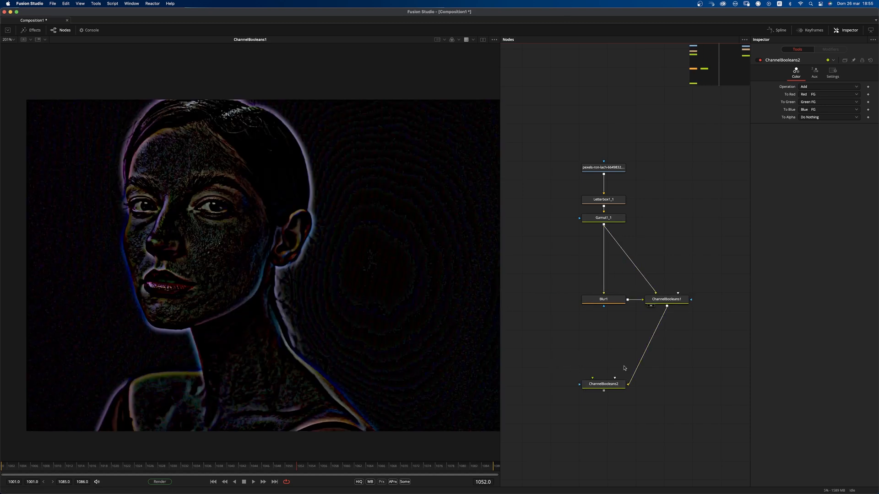
{"action": "key", "text": "shift+space"}
{"action": "type", "text": "bol"}
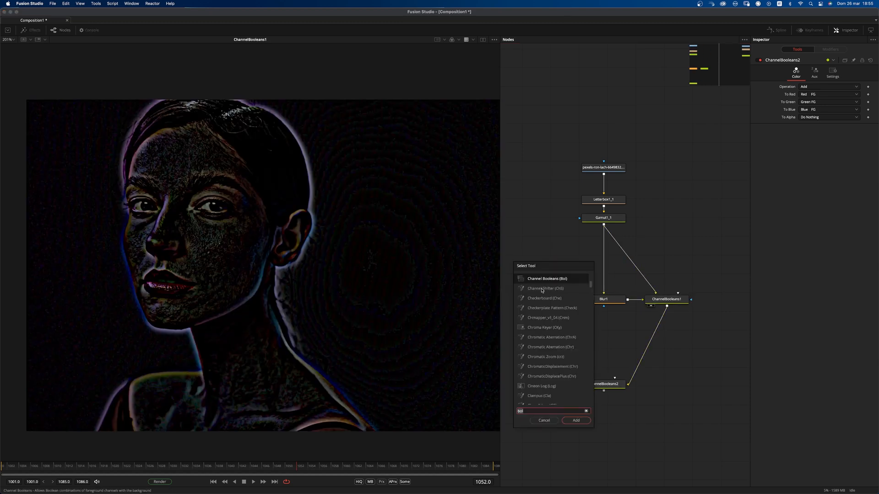
{"action": "key", "text": "BackSpace"}
{"action": "key", "text": "BackSpace"}
{"action": "key", "text": "BackSpace"}
{"action": "type", "text": "lur"}
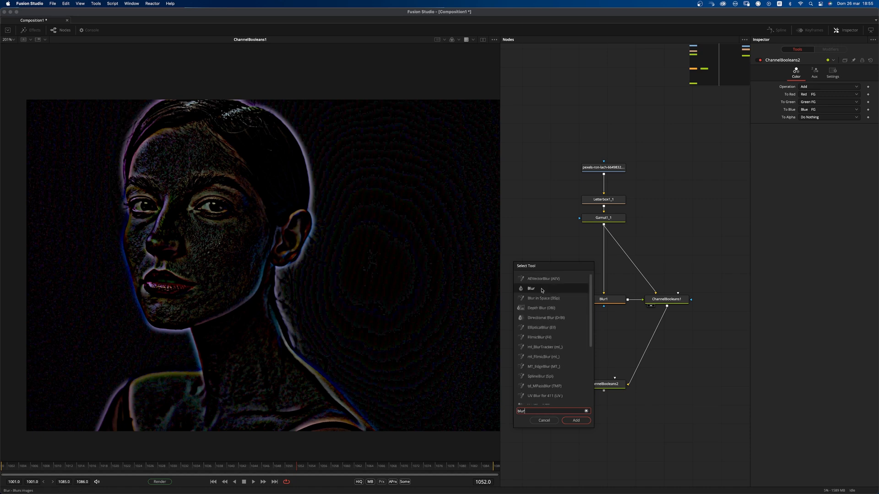
{"action": "double_click", "coordinate": [541, 290]}
{"action": "left_click_drag", "start_coordinate": [583, 375], "coordinate": [547, 334]}
{"action": "left_click_drag", "start_coordinate": [603, 224], "coordinate": [580, 393]}
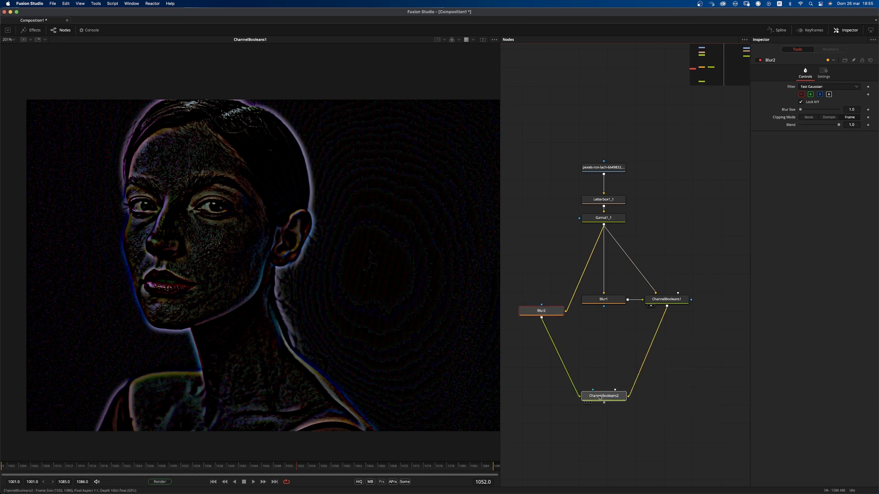
{"action": "left_click_drag", "start_coordinate": [801, 111], "coordinate": [805, 111]}
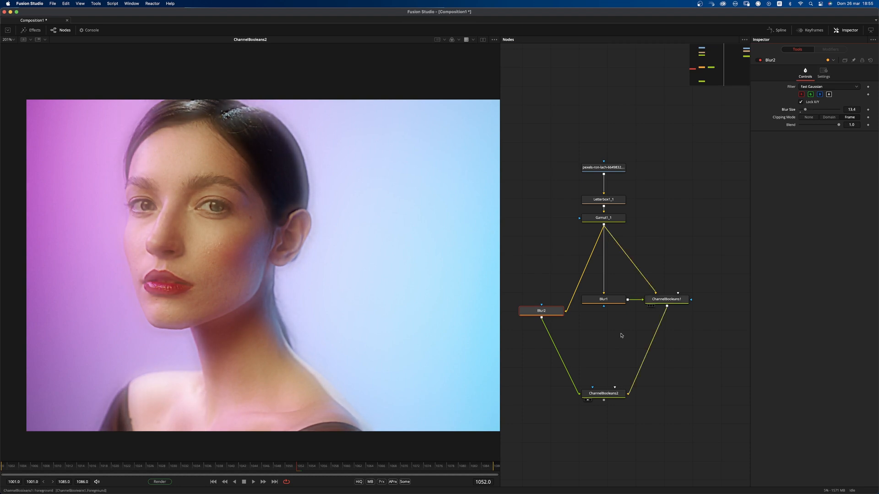
Step: Move ChannelBooleans2 closer beneath Blur1 and align Blur2 level with Blur1 in the node graph
{"action": "left_click", "coordinate": [608, 394]}
{"action": "left_click_drag", "start_coordinate": [610, 397], "coordinate": [610, 372]}
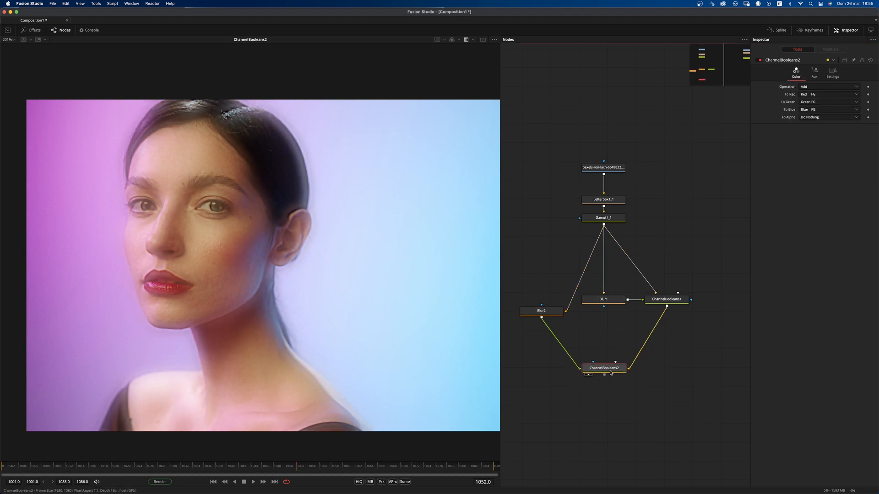
{"action": "left_click_drag", "start_coordinate": [548, 312], "coordinate": [548, 299]}
{"action": "left_click_drag", "start_coordinate": [588, 268], "coordinate": [646, 226]}
{"action": "scroll", "coordinate": [622, 290], "scroll_direction": "down", "scroll_amount": 2}
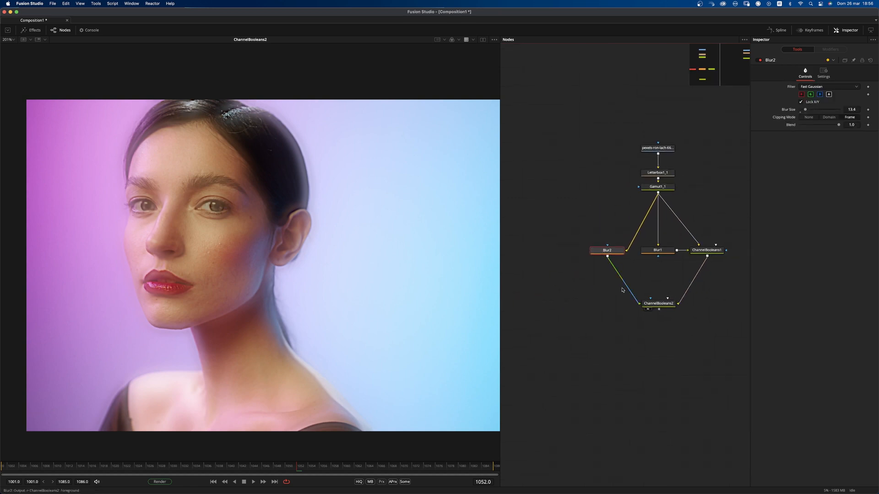
Step: Move the source nodes away from the blur group and add a Merge node with Gamut1_1 as background and ChannelBooleans2 as foreground
{"action": "left_click_drag", "start_coordinate": [630, 92], "coordinate": [577, 170]}
{"action": "left_click_drag", "start_coordinate": [576, 265], "coordinate": [584, 168]}
{"action": "left_click_drag", "start_coordinate": [656, 320], "coordinate": [569, 339]}
{"action": "mouse_move", "coordinate": [536, 114]}
{"action": "left_mouse_down"}
{"action": "mouse_move", "coordinate": [558, 173]}
{"action": "mouse_move", "coordinate": [551, 97]}
{"action": "mouse_move", "coordinate": [545, 107]}
{"action": "left_mouse_up"}
Step: Insert a pipe router above Blur1 on the branch from Gamut1_1, and line up Merge1 beneath Gamut1_1
{"action": "left_click", "coordinate": [623, 219], "text": "alt"}
{"action": "left_click_drag", "start_coordinate": [623, 221], "coordinate": [659, 205]}
{"action": "left_click_drag", "start_coordinate": [574, 338], "coordinate": [550, 341]}
{"action": "left_click_drag", "start_coordinate": [663, 303], "coordinate": [661, 298]}
{"action": "left_click_drag", "start_coordinate": [608, 251], "coordinate": [608, 248]}
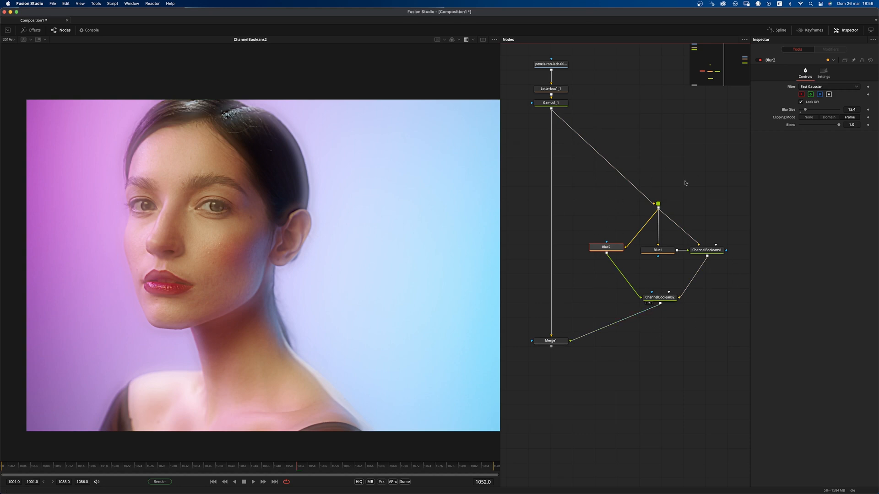
Step: Add a Polygon mask node beside Merge1 and connect it to Merge1's effect mask input
{"action": "scroll", "coordinate": [553, 371], "scroll_direction": "down", "scroll_amount": 2}
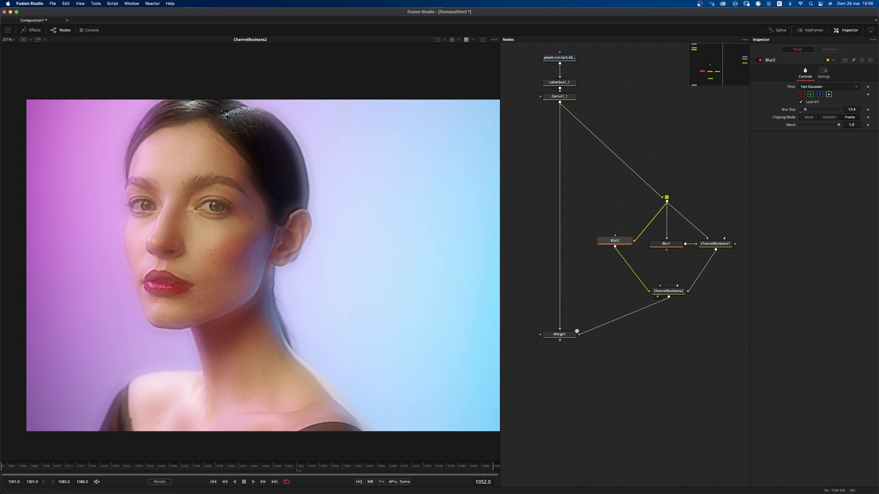
{"action": "key", "text": "shift+space"}
{"action": "type", "text": "poly"}
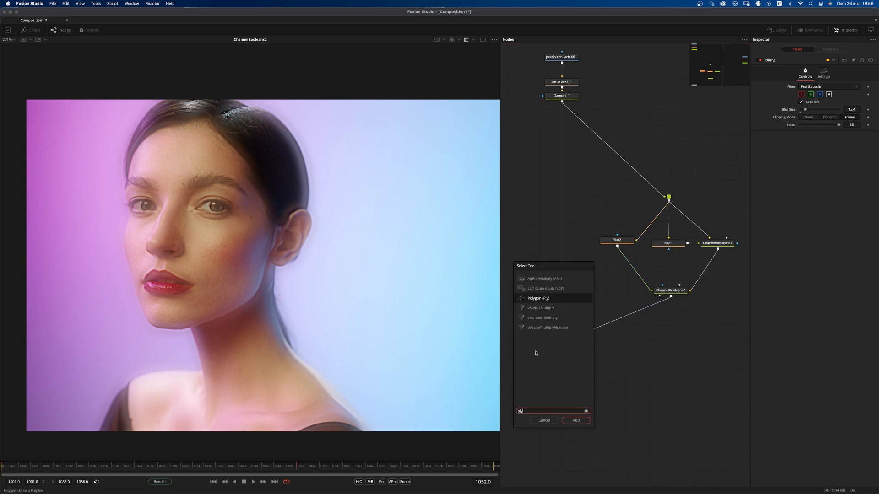
{"action": "key", "text": "Return"}
{"action": "scroll", "coordinate": [568, 362], "scroll_direction": "left", "scroll_amount": 2}
{"action": "left_click_drag", "start_coordinate": [598, 367], "coordinate": [547, 334]}
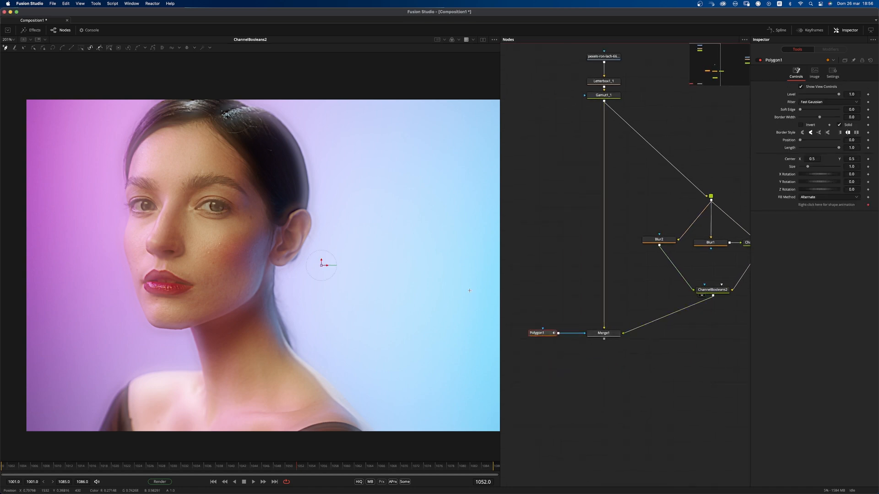
Step: Outline the cheek and jaw with a closed polygon mask, smooth its points, and show Merge1 in the viewer
{"action": "left_click", "coordinate": [186, 324]}
{"action": "left_click", "coordinate": [168, 323]}
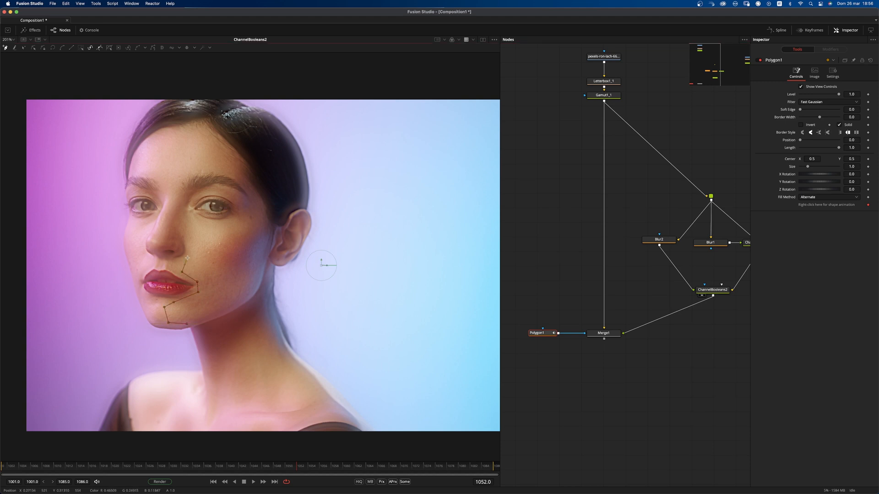
{"action": "left_click", "coordinate": [186, 324]}
{"action": "key", "text": "shift+s"}
{"action": "key", "text": "1"}
{"action": "left_click", "coordinate": [575, 395]}
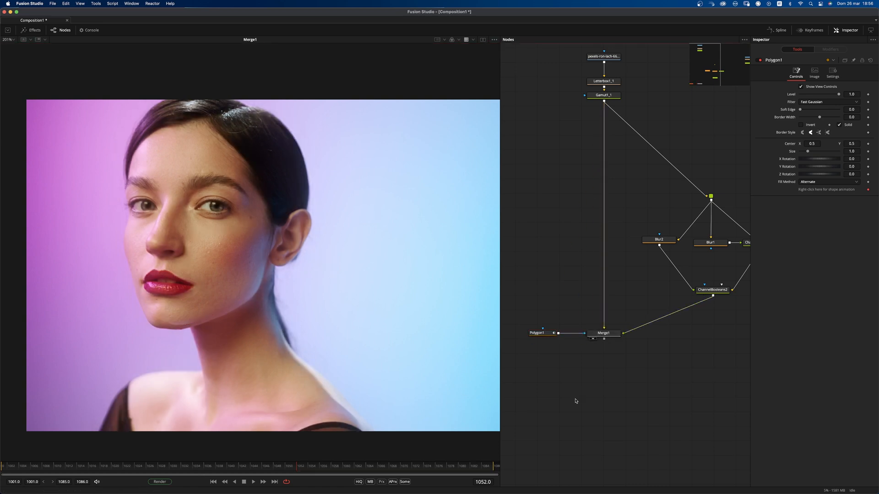
Step: Set Polygon1's soft edge to 0.0063
{"action": "left_click", "coordinate": [550, 336]}
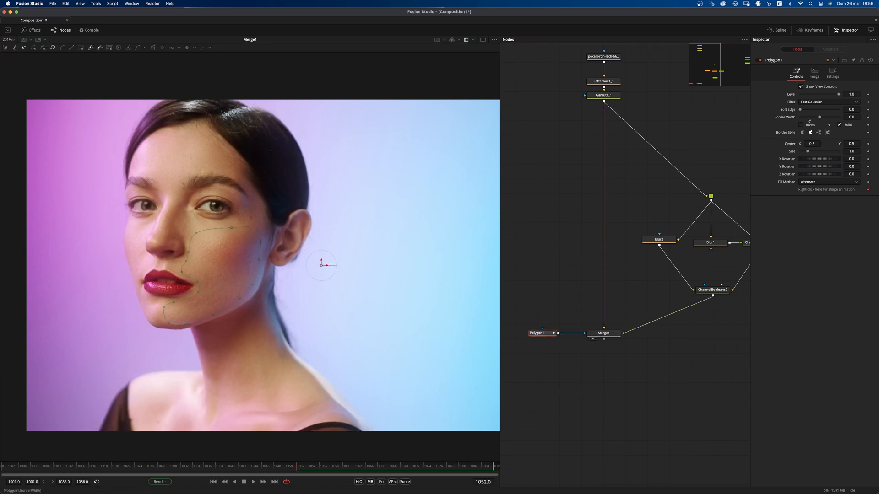
{"action": "left_click_drag", "start_coordinate": [802, 112], "coordinate": [805, 111]}
{"action": "left_click", "coordinate": [618, 374]}
Step: Set Blur1's blur size to 4.8
{"action": "left_click_drag", "start_coordinate": [661, 268], "coordinate": [594, 239]}
{"action": "left_click", "coordinate": [643, 212]}
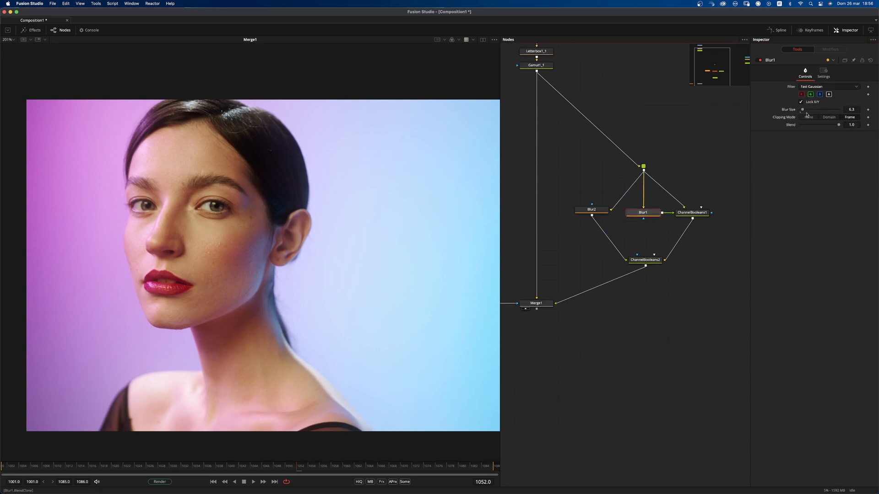
{"action": "left_click_drag", "start_coordinate": [803, 109], "coordinate": [802, 110]}
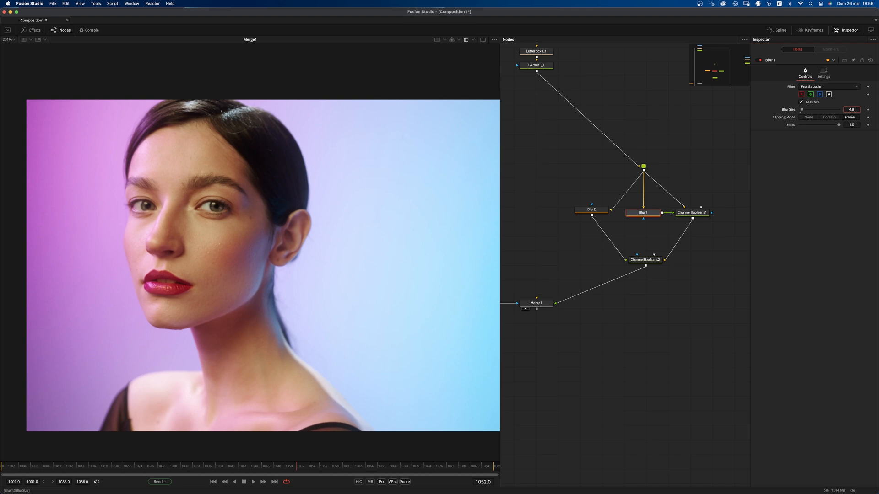
Step: Compare the outputs of Gamut1_1 and Merge1 on a close-up of the face
{"action": "left_click", "coordinate": [591, 209]}
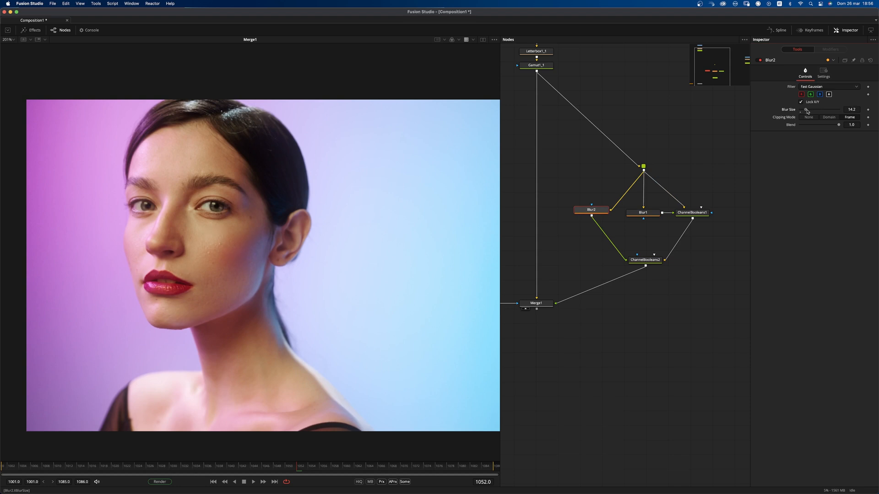
{"action": "scroll", "coordinate": [279, 275], "scroll_direction": "up", "scroll_amount": 5}
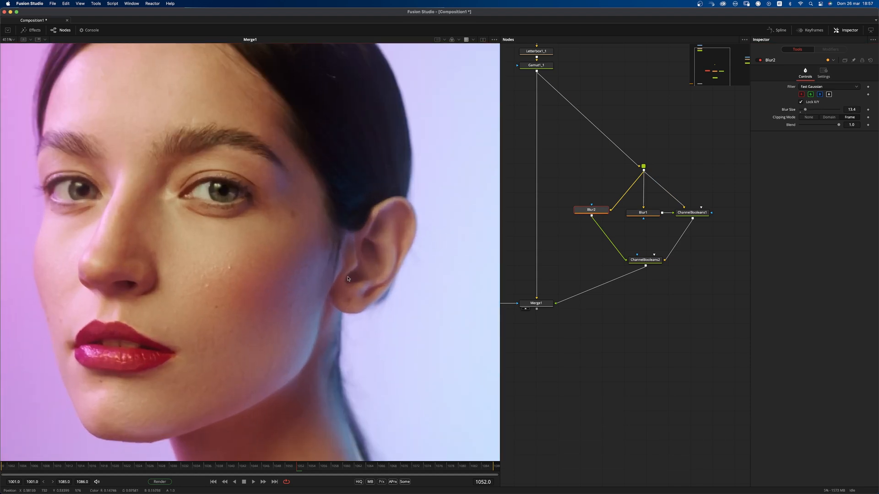
{"action": "left_click", "coordinate": [525, 71]}
{"action": "left_click", "coordinate": [525, 309]}
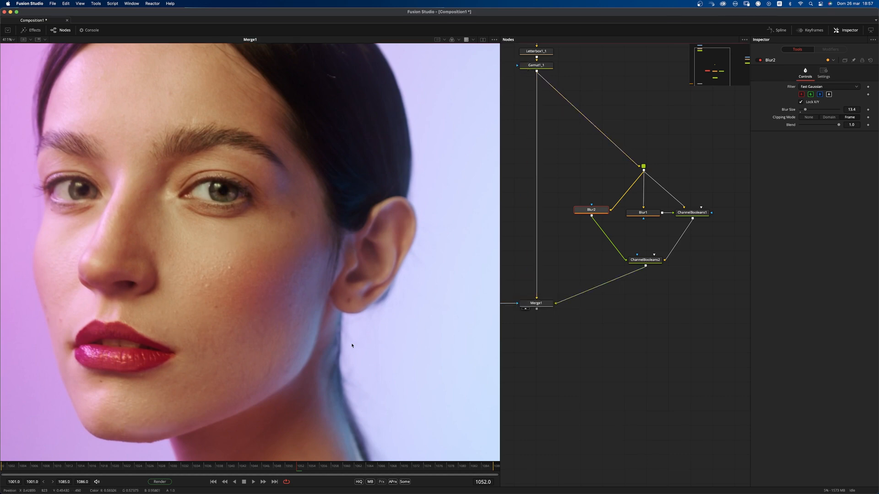
{"action": "left_click_drag", "start_coordinate": [560, 295], "coordinate": [604, 298]}
{"action": "left_click_drag", "start_coordinate": [578, 68], "coordinate": [457, 169]}
{"action": "left_click", "coordinate": [569, 311]}
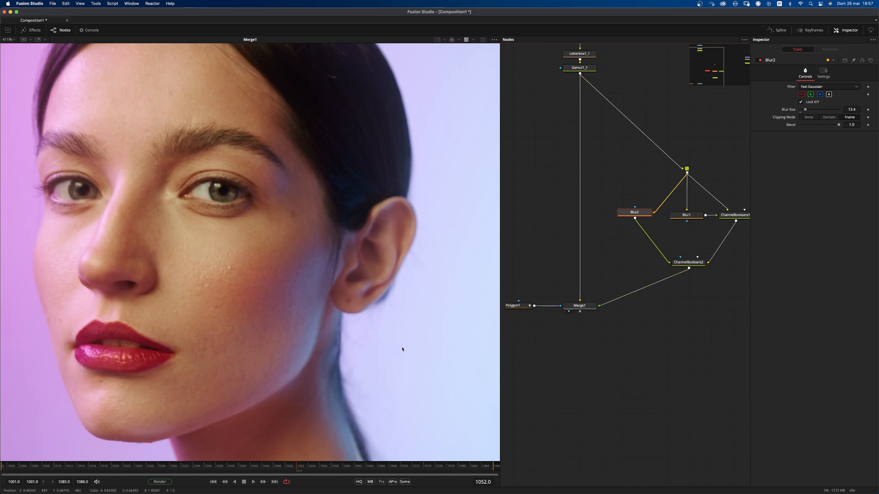
Step: Adjust the Polygon1 mask points along the chin
{"action": "left_click", "coordinate": [522, 308]}
{"action": "left_click_drag", "start_coordinate": [100, 447], "coordinate": [205, 390]}
{"action": "left_click_drag", "start_coordinate": [164, 434], "coordinate": [166, 434]}
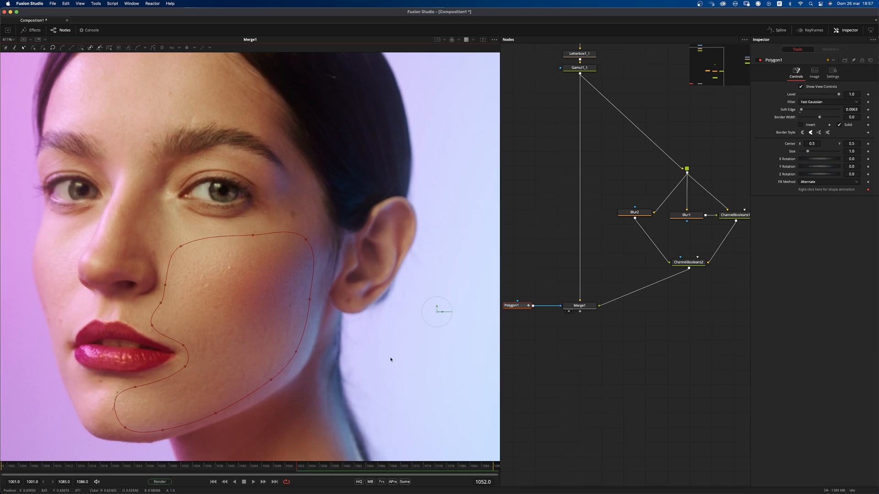
Step: Set Blur2's blur size to 28.3, and check Blur2's output against Merge1 in the viewer
{"action": "left_click", "coordinate": [635, 214]}
{"action": "left_click_drag", "start_coordinate": [276, 371], "coordinate": [320, 329]}
{"action": "left_click", "coordinate": [805, 110]}
{"action": "left_click_drag", "start_coordinate": [807, 110], "coordinate": [813, 112]}
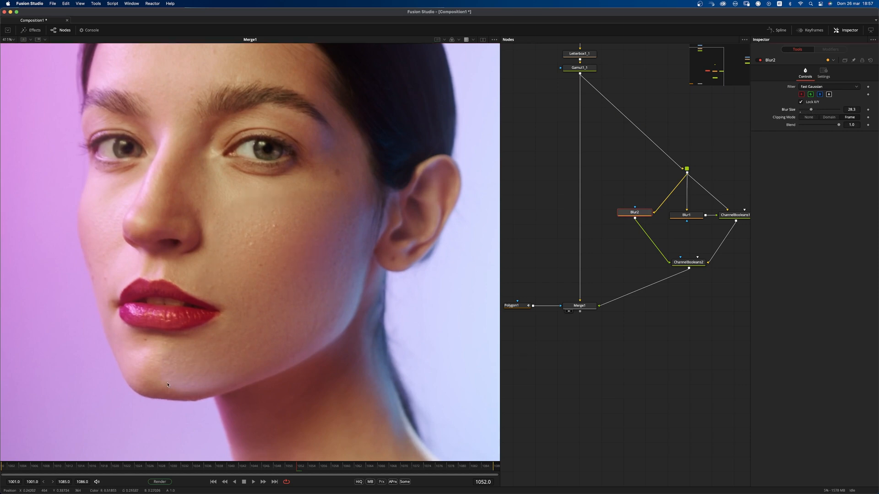
{"action": "left_click", "coordinate": [623, 218]}
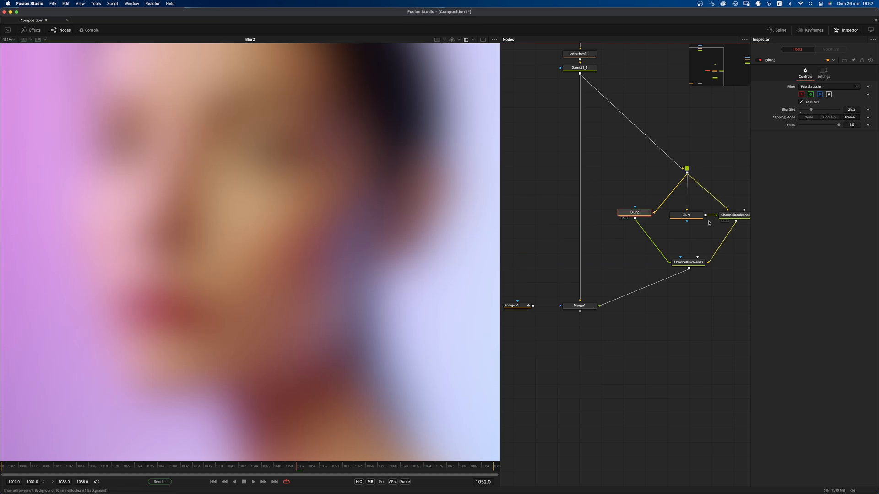
{"action": "left_click", "coordinate": [569, 311]}
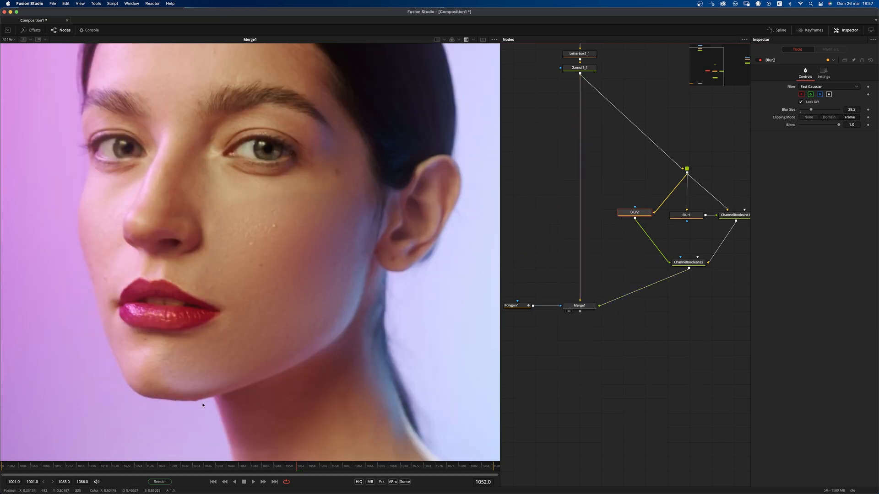
Step: Examine the skin inside Polygon1's outline on the Merge1 result, both close up and from farther away
{"action": "left_click", "coordinate": [511, 306]}
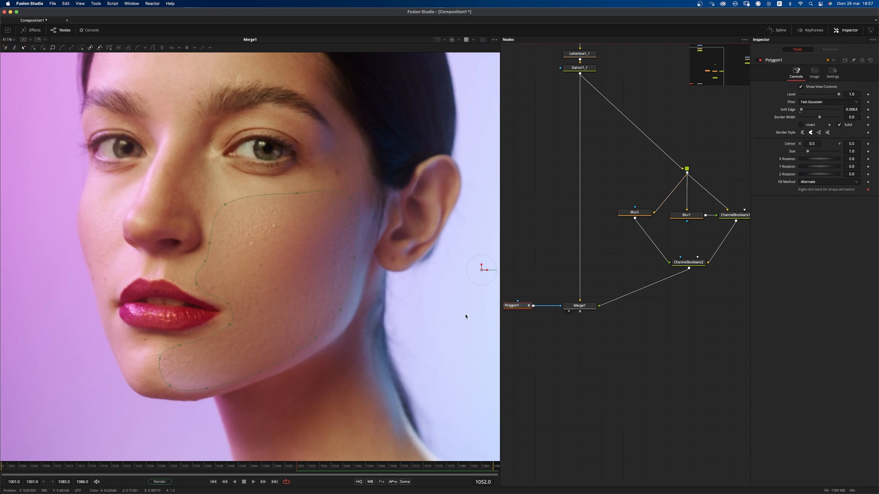
{"action": "scroll", "coordinate": [277, 361], "scroll_direction": "down", "scroll_amount": 2}
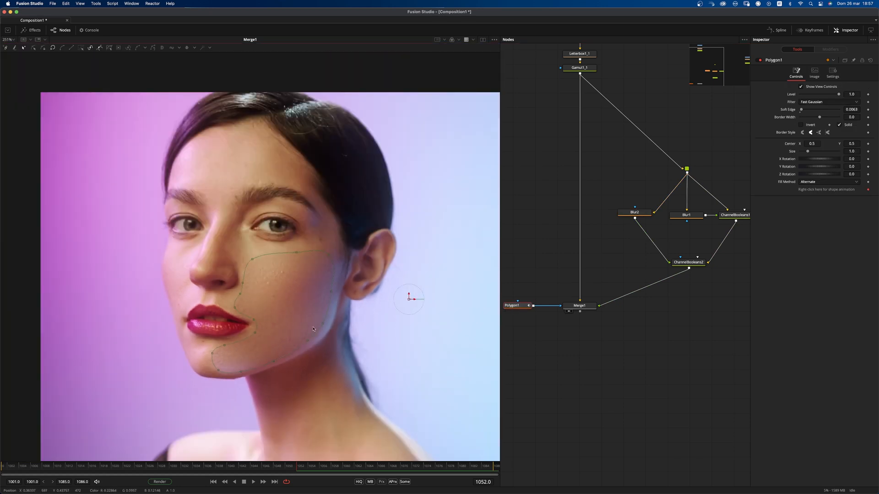
{"action": "scroll", "coordinate": [293, 342], "scroll_direction": "up", "scroll_amount": 2}
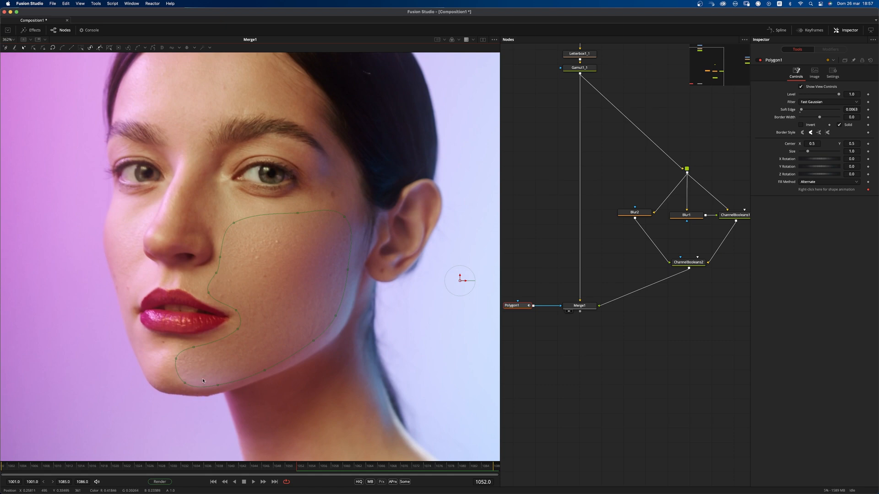
{"action": "scroll", "coordinate": [237, 369], "scroll_direction": "down", "scroll_amount": 2}
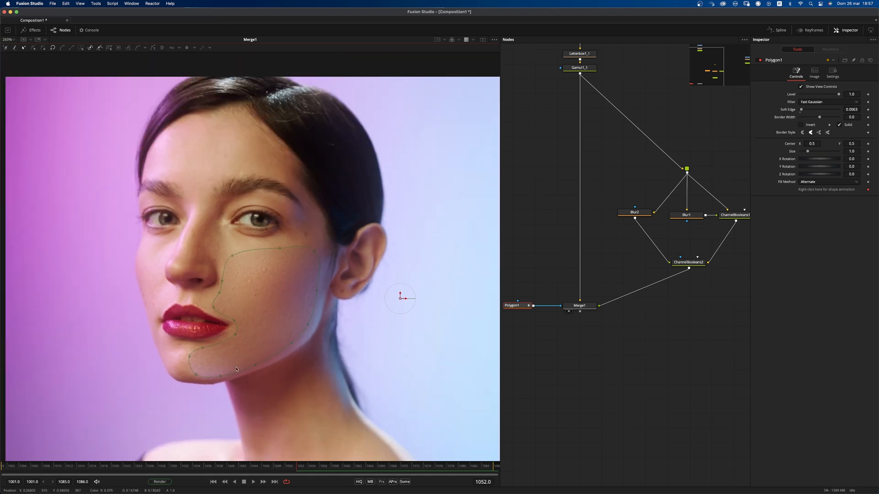
{"action": "scroll", "coordinate": [239, 358], "scroll_direction": "down", "scroll_amount": 1}
{"action": "left_click", "coordinate": [580, 361]}
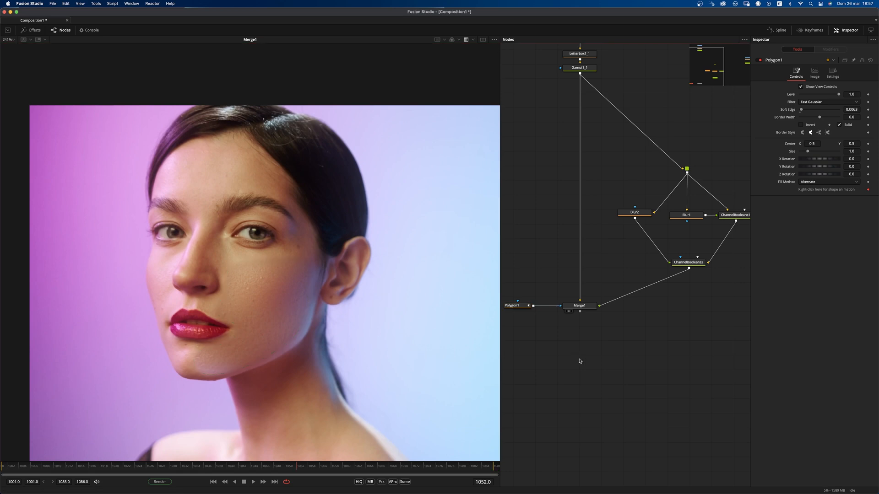
Step: Place Blur2 level with ChannelBooleans2 in the node graph and move the pipe router farther above Blur1
{"action": "scroll", "coordinate": [641, 238], "scroll_direction": "down", "scroll_amount": 2}
{"action": "left_click_drag", "start_coordinate": [638, 259], "coordinate": [620, 303]}
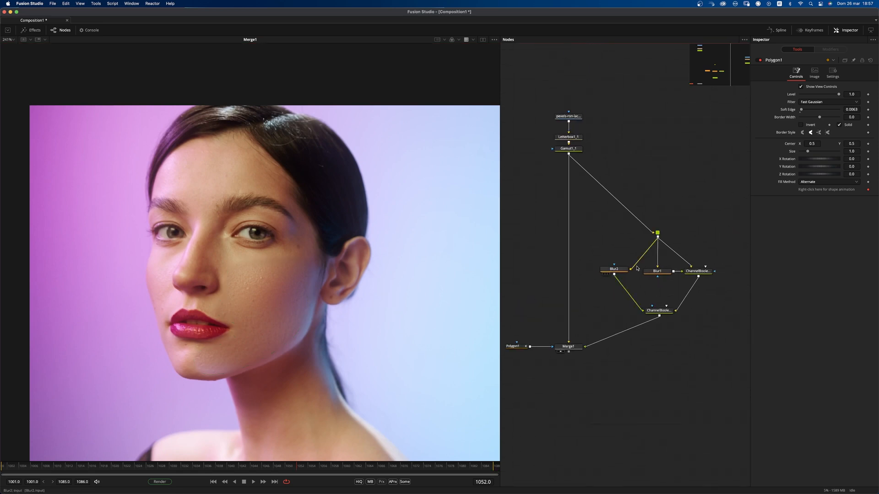
{"action": "scroll", "coordinate": [690, 256], "scroll_direction": "up", "scroll_amount": 2}
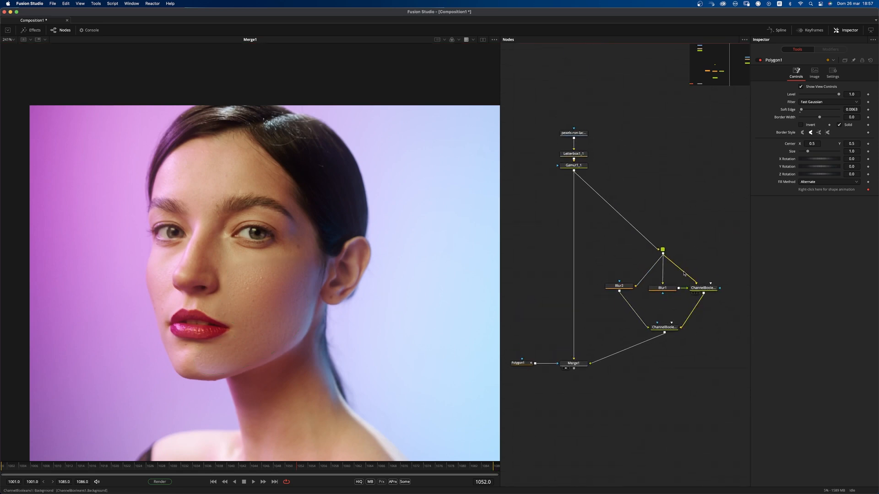
{"action": "left_click_drag", "start_coordinate": [618, 285], "coordinate": [602, 335]}
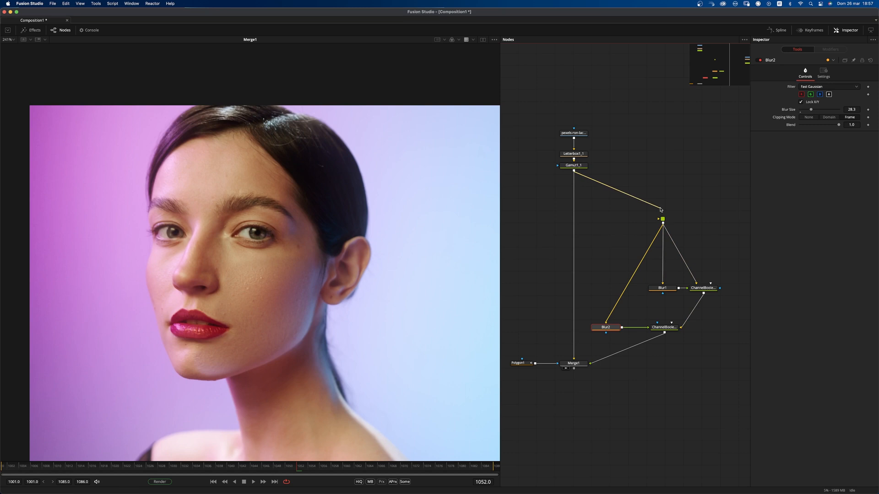
{"action": "left_click_drag", "start_coordinate": [662, 221], "coordinate": [663, 211]}
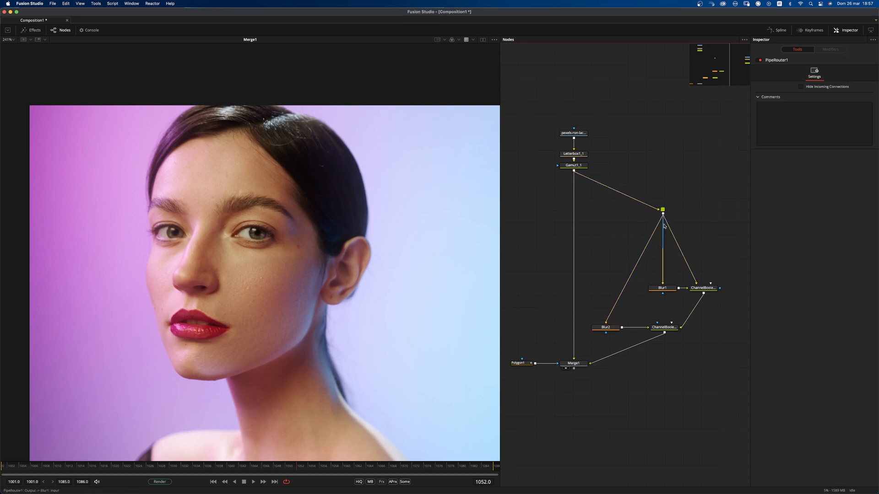
Step: Detach Polygon1 from Merge1, place it beside the pipe router, and show the router's output in the viewer
{"action": "left_click_drag", "start_coordinate": [518, 363], "coordinate": [664, 231]}
{"action": "left_click_drag", "start_coordinate": [622, 210], "coordinate": [396, 275]}
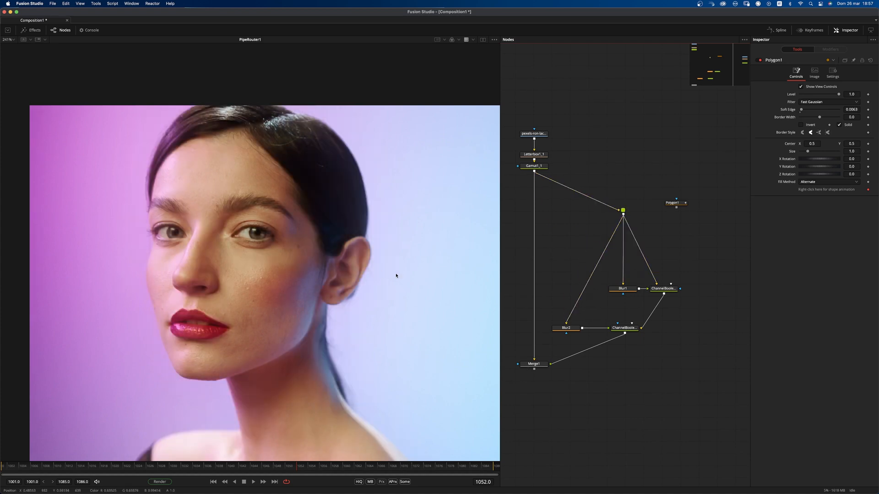
Step: Insert a Brightness Contrast node between the pipe router and its three branches, and connect Polygon1 as its mask
{"action": "left_click_drag", "start_coordinate": [623, 210], "coordinate": [622, 202]}
{"action": "key", "text": "shift+space"}
{"action": "type", "text": "plybc"}
{"action": "key", "text": "Return"}
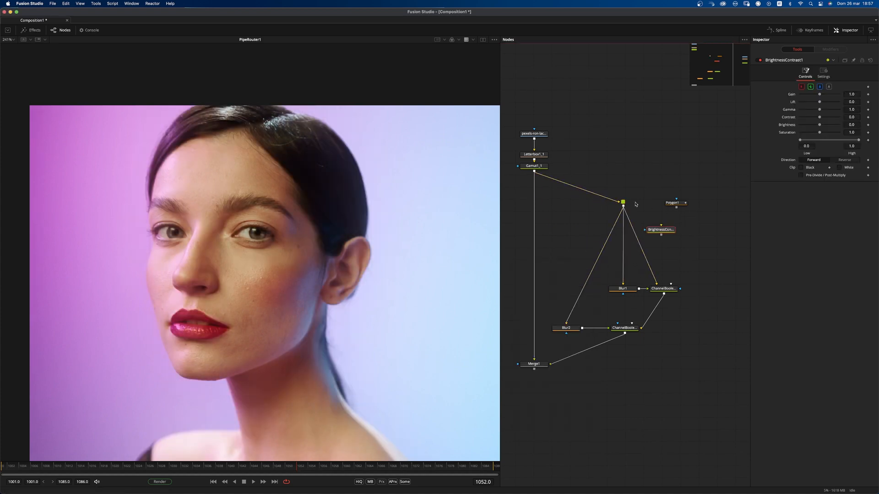
{"action": "left_click_drag", "start_coordinate": [666, 227], "coordinate": [567, 324]}
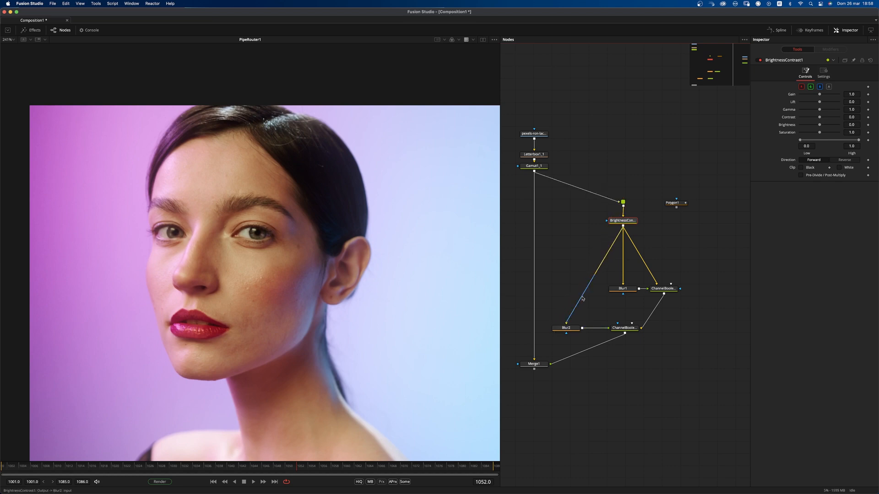
{"action": "mouse_move", "coordinate": [632, 220]}
{"action": "left_mouse_down"}
{"action": "mouse_move", "coordinate": [623, 194]}
{"action": "mouse_move", "coordinate": [625, 214]}
{"action": "left_mouse_up"}
{"action": "left_click_drag", "start_coordinate": [630, 214], "coordinate": [680, 221]}
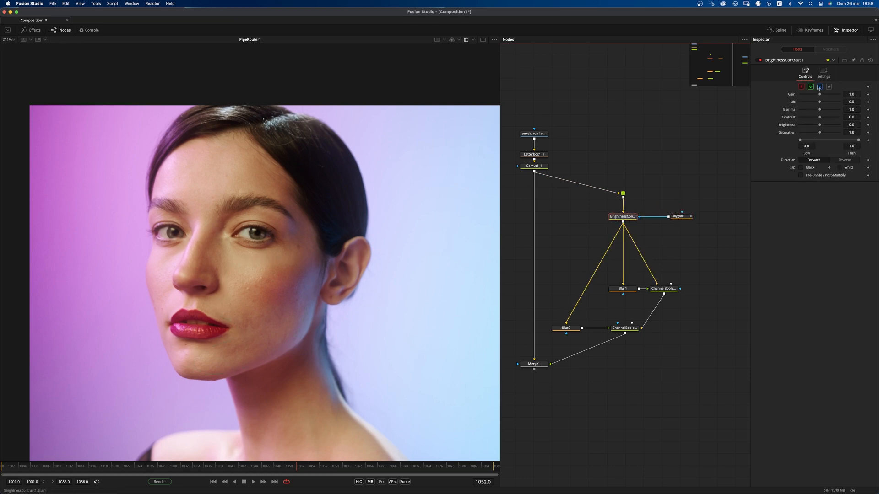
Step: Show BrightnessContrast1 in the viewer with alpha processing and Multiply by Mask enabled, and set Polygon1's soft edge to 0.0
{"action": "left_click", "coordinate": [823, 72]}
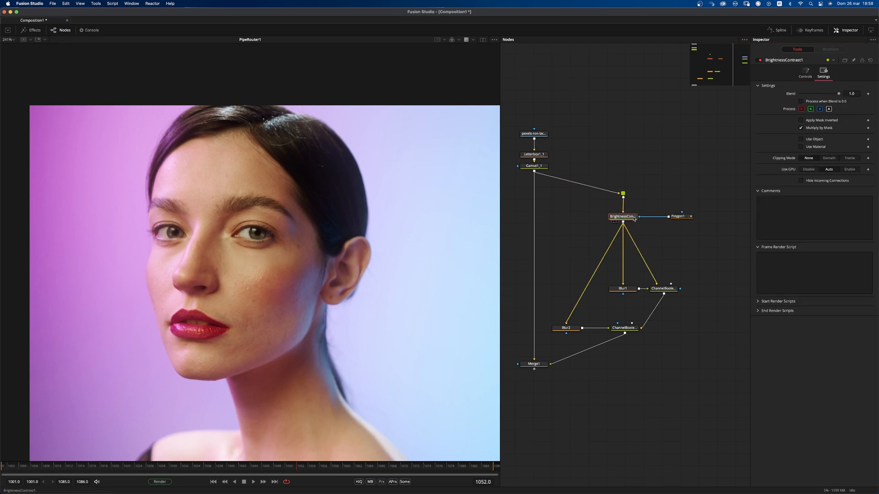
{"action": "key", "text": "1"}
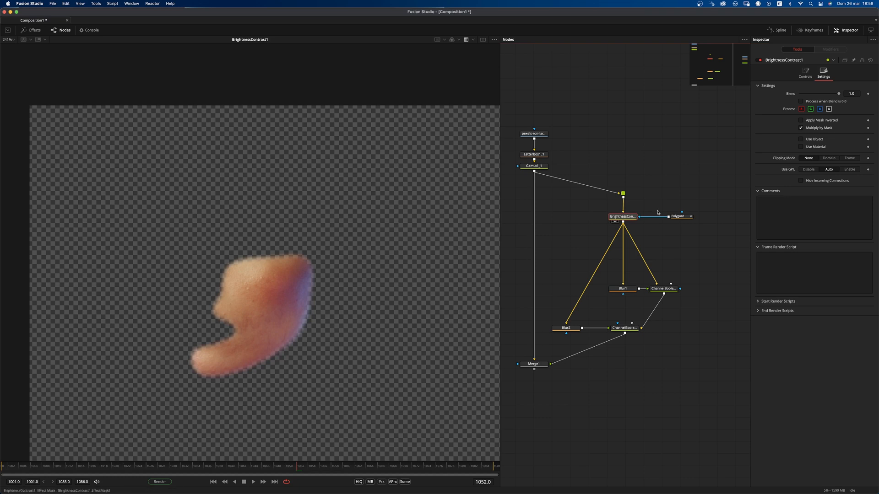
{"action": "left_click", "coordinate": [678, 216]}
{"action": "left_click_drag", "start_coordinate": [801, 110], "coordinate": [793, 114]}
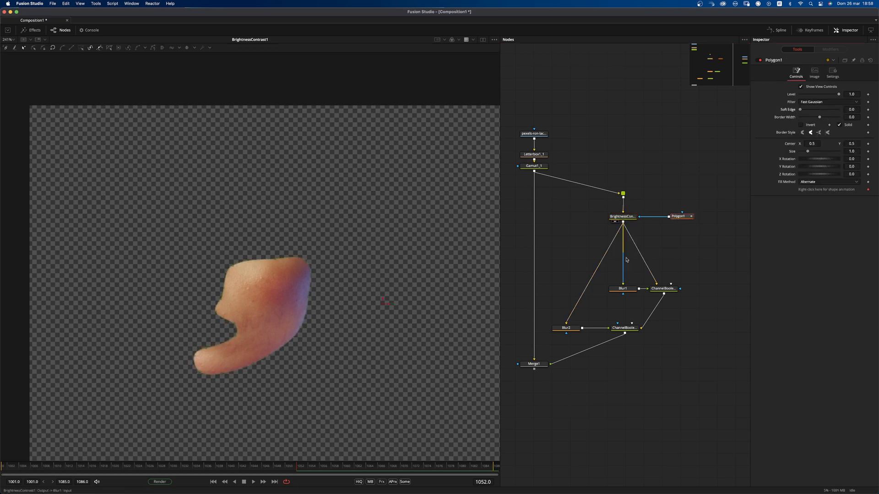
Step: Insert a Channel Booleans node below BrightnessContrast1 and space the nodes above it farther upward
{"action": "left_click", "coordinate": [622, 217]}
{"action": "key", "text": "shift+space"}
{"action": "type", "text": "bol"}
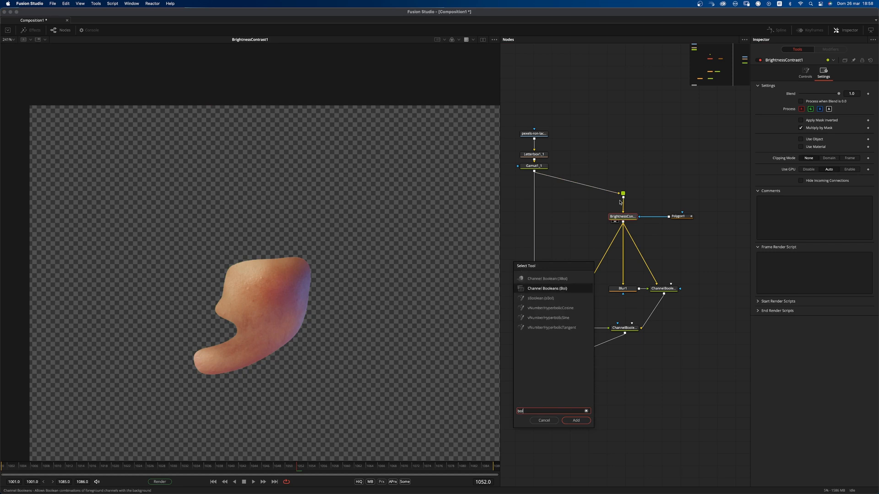
{"action": "key", "text": "Return"}
{"action": "left_click_drag", "start_coordinate": [631, 229], "coordinate": [631, 240]}
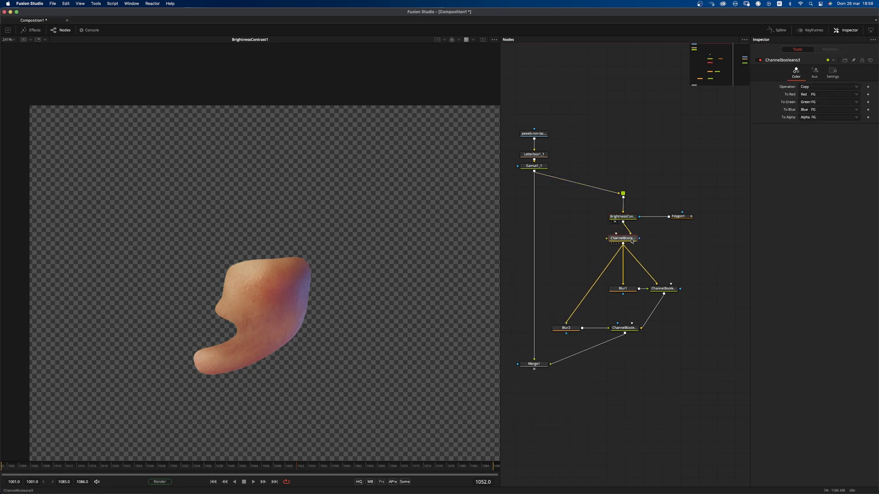
{"action": "left_click_drag", "start_coordinate": [717, 170], "coordinate": [575, 232]}
{"action": "left_click_drag", "start_coordinate": [633, 217], "coordinate": [633, 210]}
Step: Set ChannelBooleans3 to Divide with red, green, blue and alpha all using Alpha FG, and move the node slightly lower
{"action": "left_click", "coordinate": [622, 241]}
{"action": "left_click", "coordinate": [816, 89]}
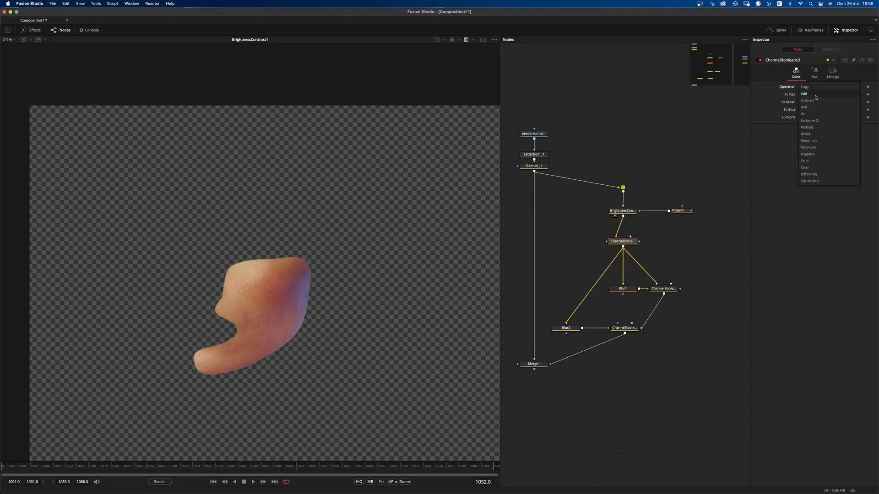
{"action": "left_click", "coordinate": [814, 133]}
{"action": "left_click", "coordinate": [827, 97]}
{"action": "left_click", "coordinate": [821, 116]}
{"action": "left_click", "coordinate": [819, 102]}
{"action": "left_click", "coordinate": [818, 116]}
{"action": "left_click", "coordinate": [818, 113]}
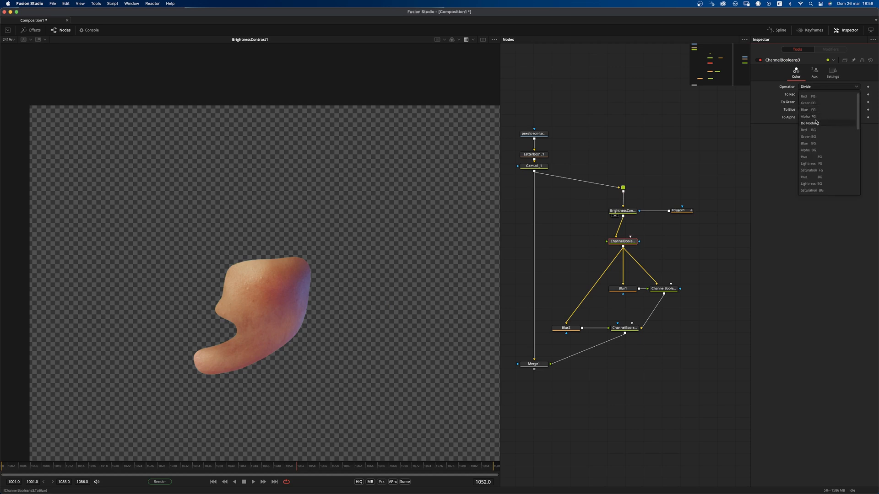
{"action": "left_click", "coordinate": [816, 117]}
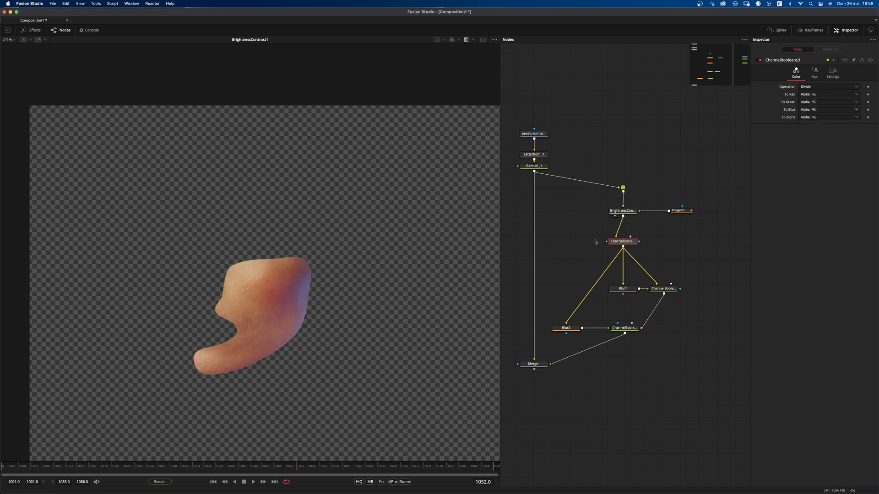
{"action": "left_click_drag", "start_coordinate": [630, 240], "coordinate": [630, 244]}
Step: Insert a Blur node between BrightnessContrast1 and ChannelBooleans3, and set its blur size to 10.2 while viewing ChannelBooleans3
{"action": "left_click", "coordinate": [625, 212]}
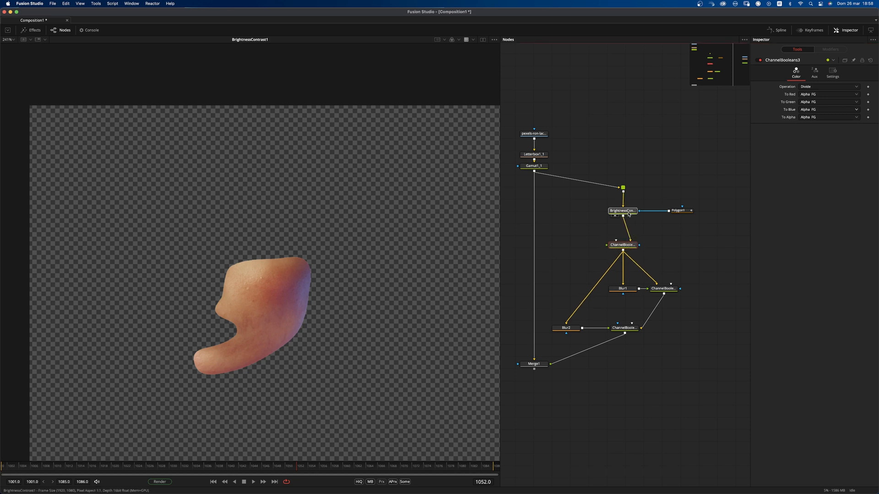
{"action": "key", "text": "shift+space"}
{"action": "type", "text": "bolblur"}
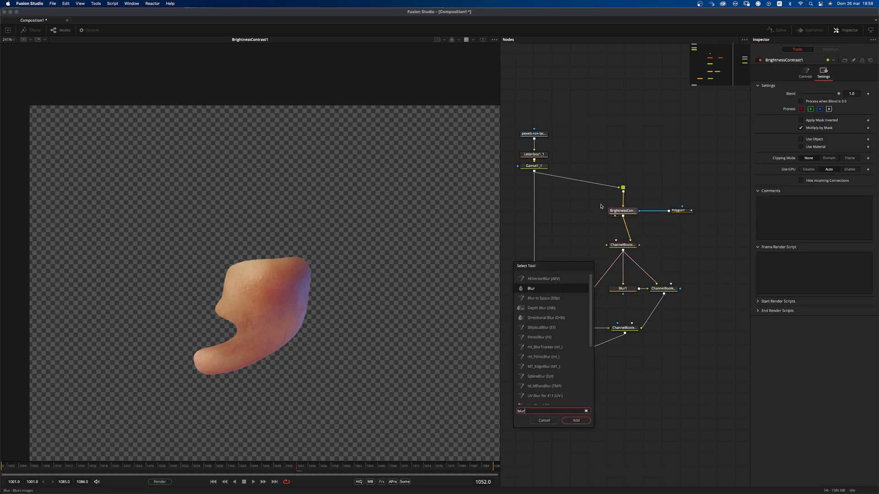
{"action": "key", "text": "Return"}
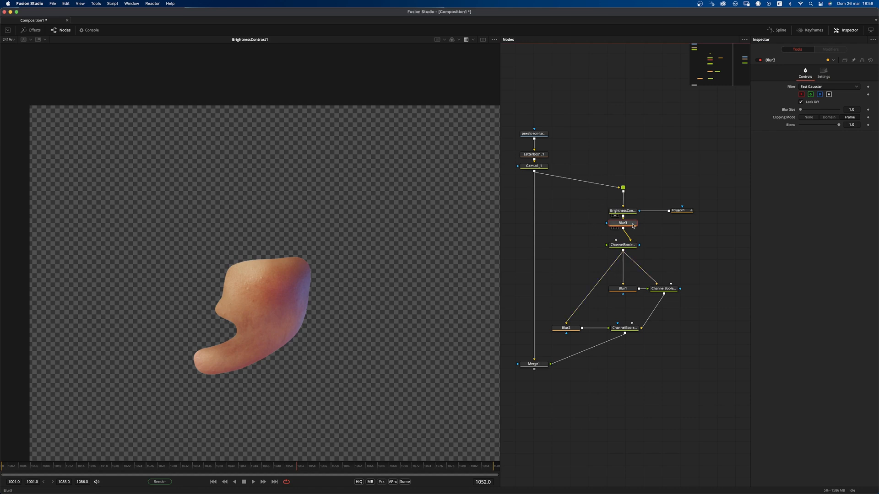
{"action": "left_click_drag", "start_coordinate": [631, 224], "coordinate": [631, 230]}
{"action": "left_click", "coordinate": [615, 250]}
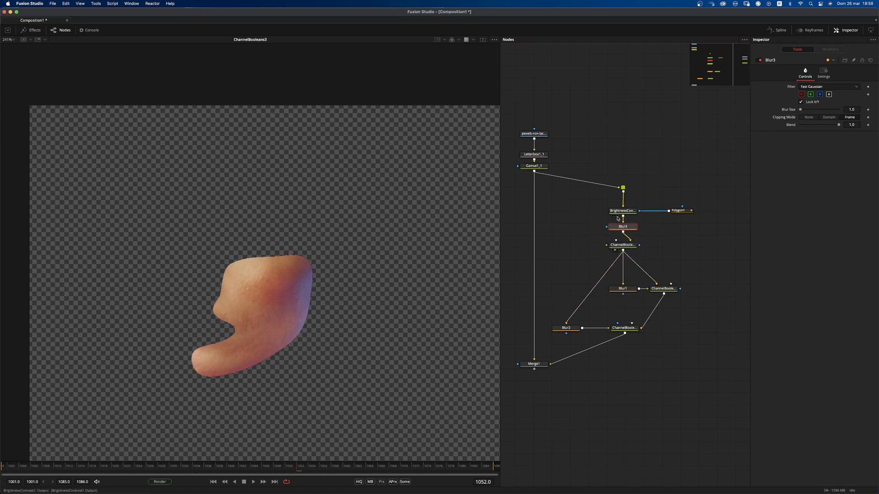
{"action": "left_click_drag", "start_coordinate": [800, 110], "coordinate": [803, 110]}
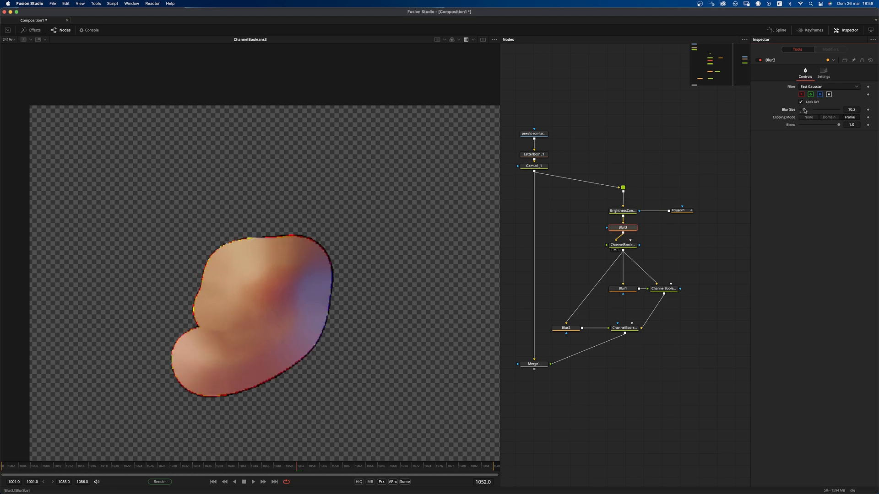
{"action": "left_click", "coordinate": [704, 173]}
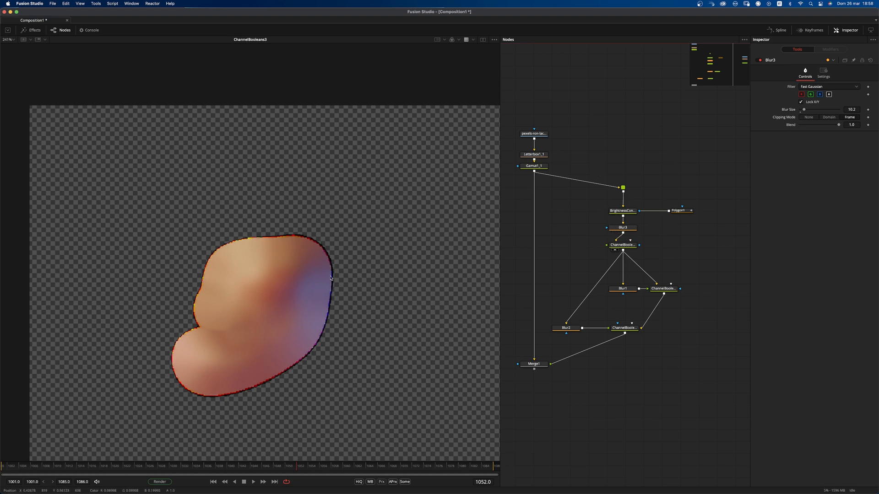
Step: Insert a Change Depth node between the pipe router and BrightnessContrast1, and set its depth to float32
{"action": "left_click_drag", "start_coordinate": [623, 187], "coordinate": [623, 173]}
{"action": "key", "text": "shift+space"}
{"action": "type", "text": "ch"}
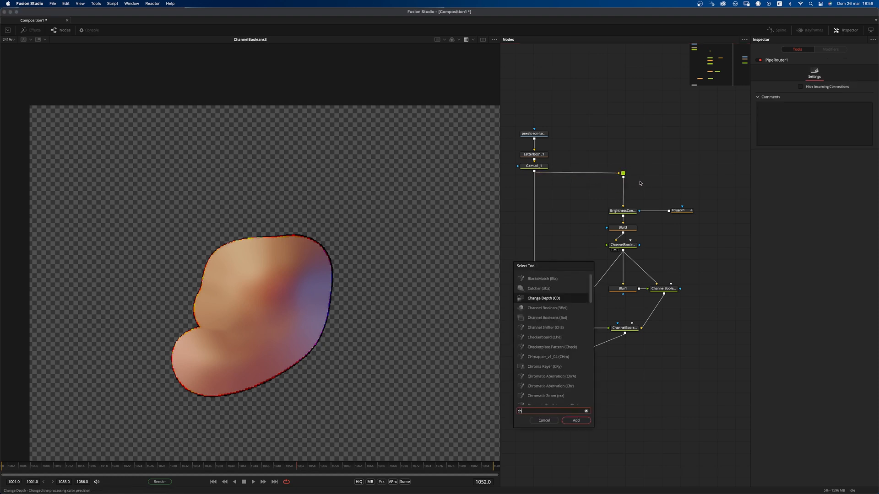
{"action": "key", "text": "Return"}
{"action": "left_click_drag", "start_coordinate": [636, 175], "coordinate": [639, 191]}
{"action": "left_click_drag", "start_coordinate": [576, 123], "coordinate": [537, 124]}
{"action": "left_click", "coordinate": [634, 193]}
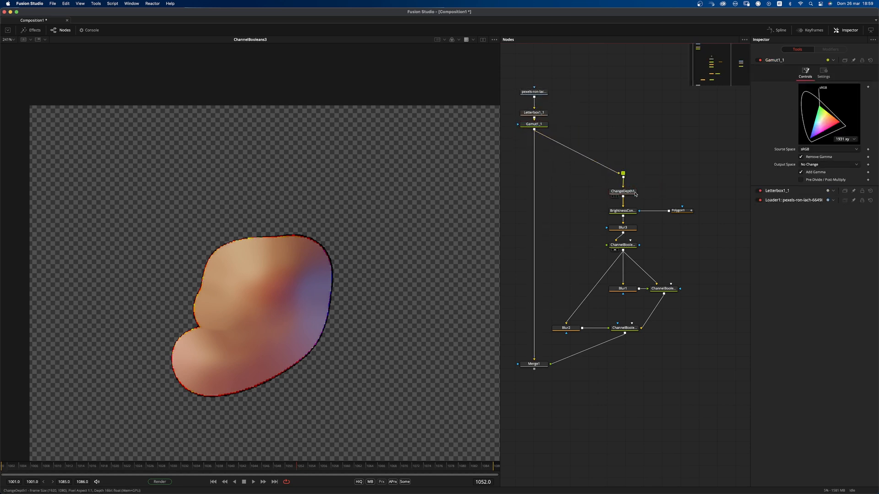
{"action": "left_click", "coordinate": [821, 87]}
{"action": "left_click", "coordinate": [816, 113]}
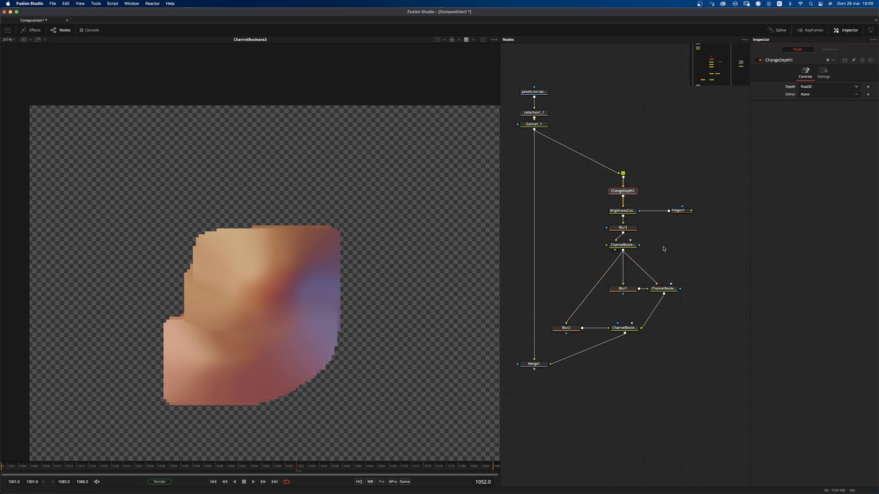
Step: Place the pipe router beside ChangeDepth1, and move ChangeDepth1, BrightnessContrast1 and Polygon1 higher in the node graph
{"action": "scroll", "coordinate": [654, 249], "scroll_direction": "up", "scroll_amount": 3}
{"action": "left_click_drag", "start_coordinate": [721, 167], "coordinate": [616, 232]}
{"action": "left_click_drag", "start_coordinate": [632, 229], "coordinate": [611, 228]}
{"action": "left_click", "coordinate": [663, 225]}
{"action": "left_click", "coordinate": [647, 176]}
{"action": "left_click_drag", "start_coordinate": [621, 187], "coordinate": [581, 180]}
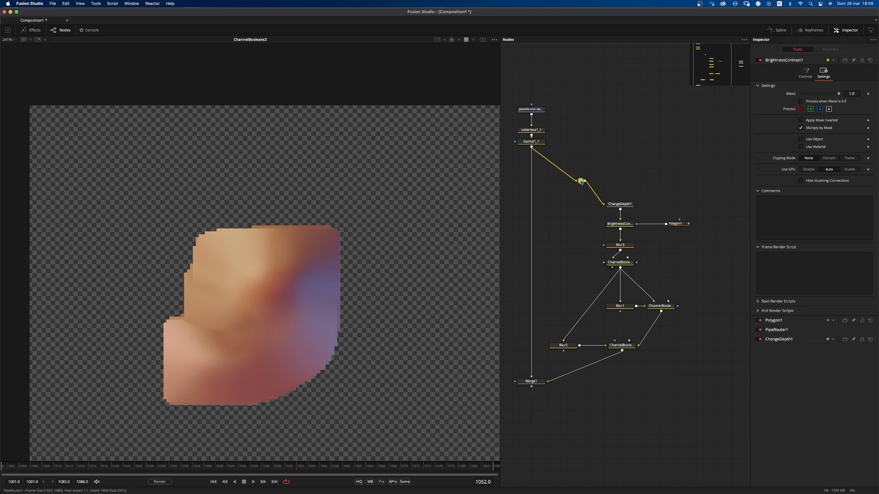
{"action": "left_click_drag", "start_coordinate": [717, 186], "coordinate": [631, 200]}
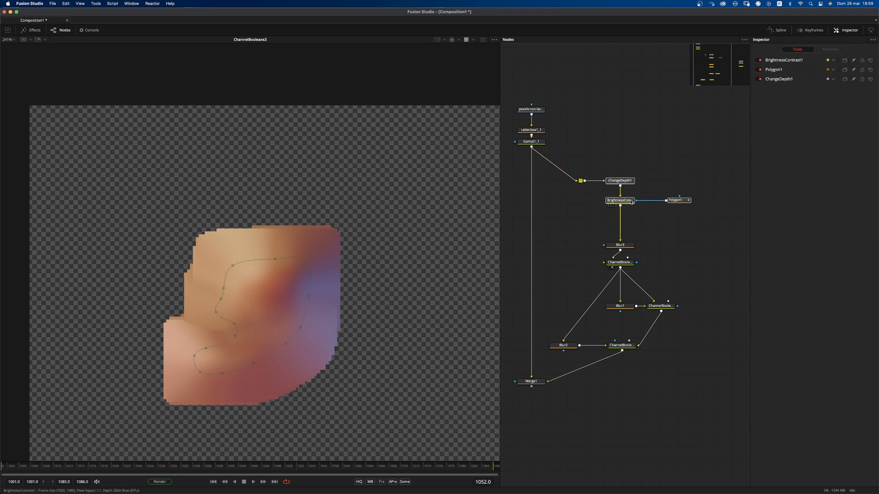
Step: Compare the outputs of BrightnessContrast1 and ChannelBooleans3 in the viewer
{"action": "left_click", "coordinate": [626, 202]}
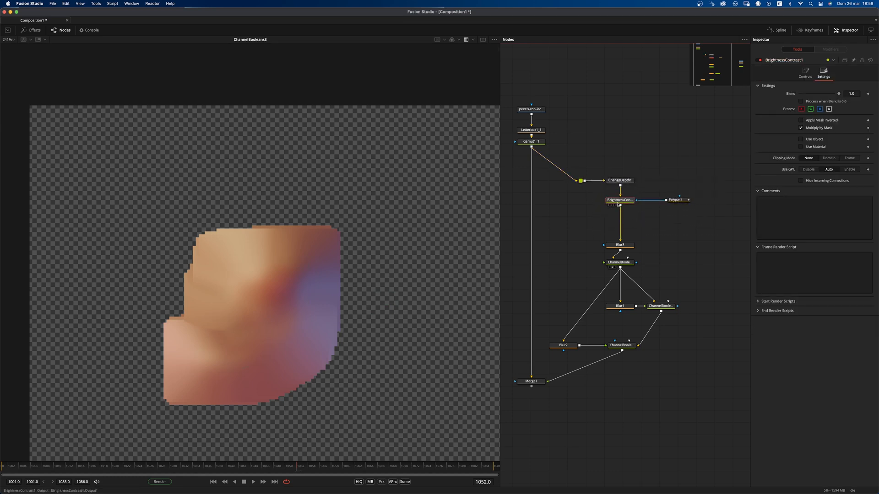
{"action": "key", "text": "1"}
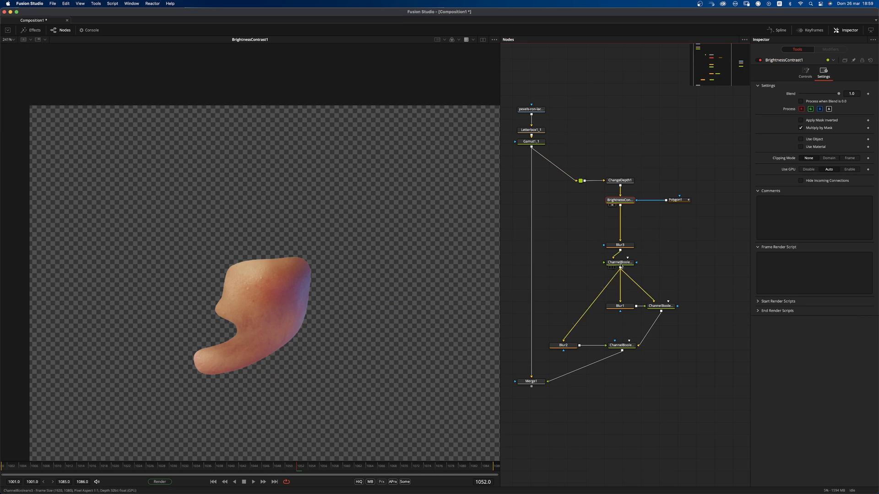
{"action": "left_click_drag", "start_coordinate": [617, 262], "coordinate": [372, 339]}
Step: Shift Blur3 and ChannelBooleans3 aside, merge BrightnessContrast1 over ChannelBooleans3 with a new Merge node, and examine its output
{"action": "left_click_drag", "start_coordinate": [685, 225], "coordinate": [649, 248]}
{"action": "left_click_drag", "start_coordinate": [619, 208], "coordinate": [620, 206]}
{"action": "left_click_drag", "start_coordinate": [643, 260], "coordinate": [397, 379]}
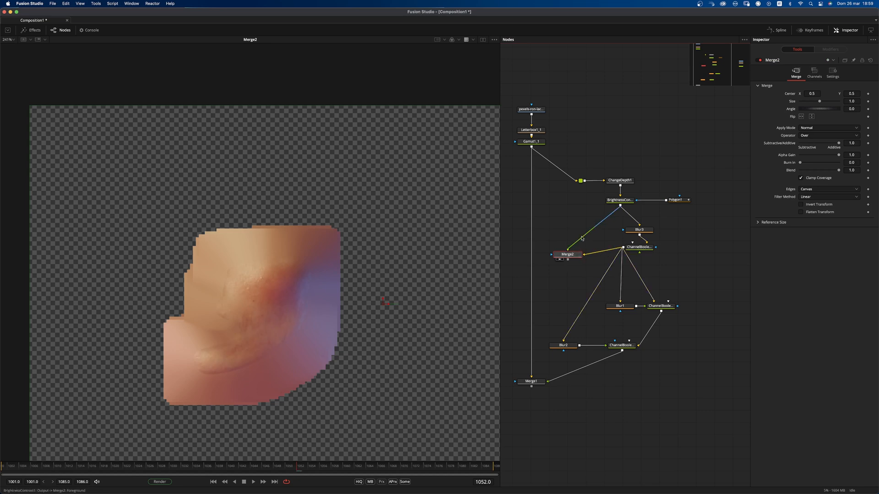
{"action": "scroll", "coordinate": [242, 336], "scroll_direction": "up", "scroll_amount": 2}
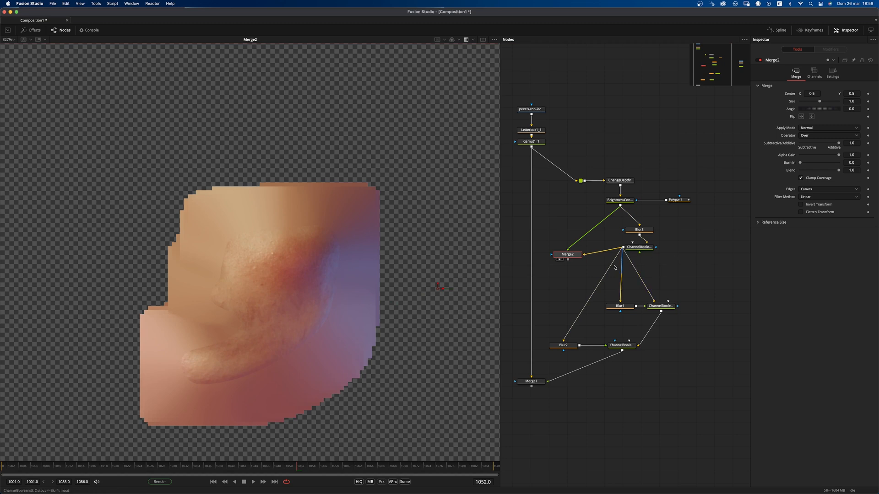
Step: Feed Blur1, Blur2 and ChannelBooleans1 from Merge2 instead of ChannelBooleans3, and place Merge2 below ChannelBooleans3
{"action": "left_click_drag", "start_coordinate": [573, 326], "coordinate": [563, 341]}
{"action": "left_click_drag", "start_coordinate": [567, 260], "coordinate": [629, 304]}
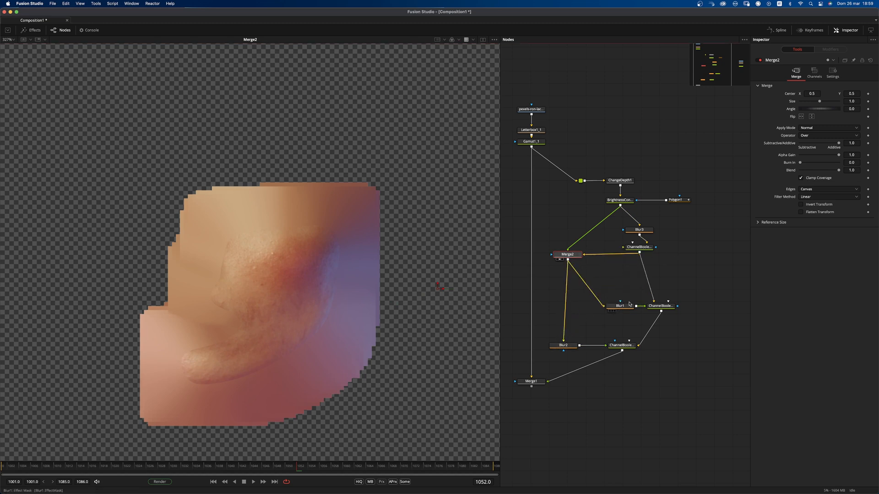
{"action": "left_click_drag", "start_coordinate": [567, 260], "coordinate": [640, 266]}
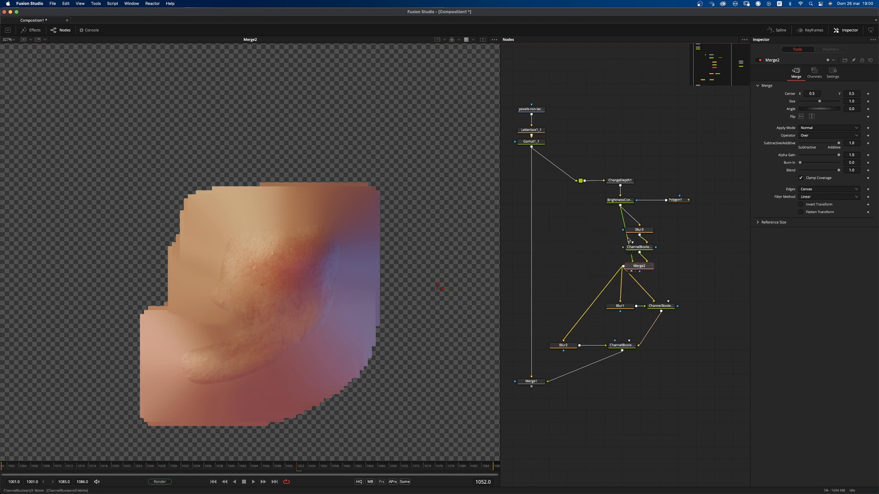
Step: Route the BrightnessContrast1 connection to Merge2 around Blur3 with two pipe routers, and align the surrounding nodes
{"action": "left_click_drag", "start_coordinate": [619, 200], "coordinate": [592, 200]}
{"action": "left_click", "coordinate": [612, 236], "text": "alt"}
{"action": "left_click_drag", "start_coordinate": [610, 235], "coordinate": [576, 266]}
{"action": "left_click_drag", "start_coordinate": [592, 200], "coordinate": [638, 200]}
{"action": "left_click", "coordinate": [604, 231], "text": "alt"}
{"action": "left_click_drag", "start_coordinate": [604, 231], "coordinate": [576, 200]}
{"action": "left_click_drag", "start_coordinate": [677, 200], "coordinate": [688, 200]}
{"action": "left_click_drag", "start_coordinate": [619, 180], "coordinate": [638, 181]}
{"action": "left_click_drag", "start_coordinate": [580, 181], "coordinate": [576, 180]}
Step: Add a pipe router on Merge2's connection to Blur2, and tidy the placement of Blur2, ChannelBooleans2 and Merge1
{"action": "left_click", "coordinate": [603, 304], "text": "alt"}
{"action": "left_click_drag", "start_coordinate": [603, 304], "coordinate": [563, 290]}
{"action": "left_click_drag", "start_coordinate": [625, 360], "coordinate": [567, 340]}
{"action": "left_click_drag", "start_coordinate": [621, 346], "coordinate": [660, 348]}
{"action": "left_click_drag", "start_coordinate": [563, 290], "coordinate": [582, 290]}
{"action": "left_click_drag", "start_coordinate": [610, 349], "coordinate": [590, 349]}
{"action": "left_click", "coordinate": [590, 350]}
{"action": "scroll", "coordinate": [676, 298], "scroll_direction": "down", "scroll_amount": 5}
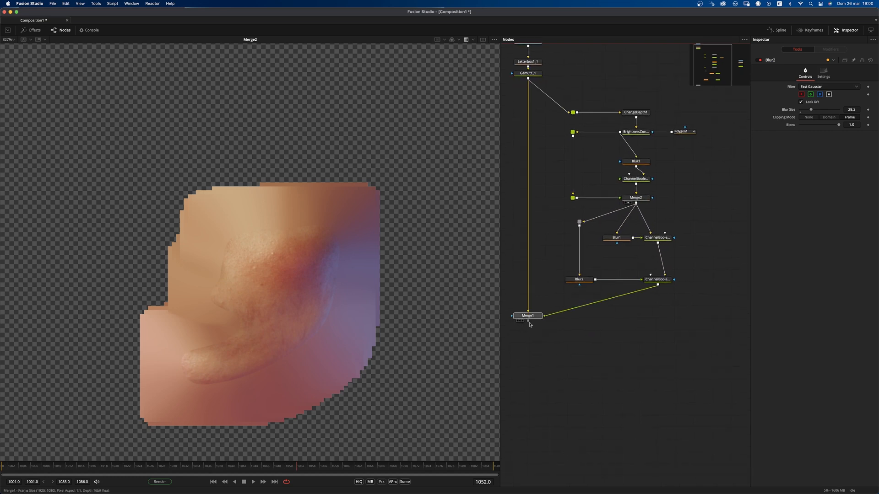
{"action": "left_click", "coordinate": [529, 316]}
{"action": "scroll", "coordinate": [671, 361], "scroll_direction": "up", "scroll_amount": 3}
Step: Replace Blur2 with a pasted instance of Blur3 feeding ChannelBooleans2
{"action": "left_click_drag", "start_coordinate": [651, 211], "coordinate": [651, 206]}
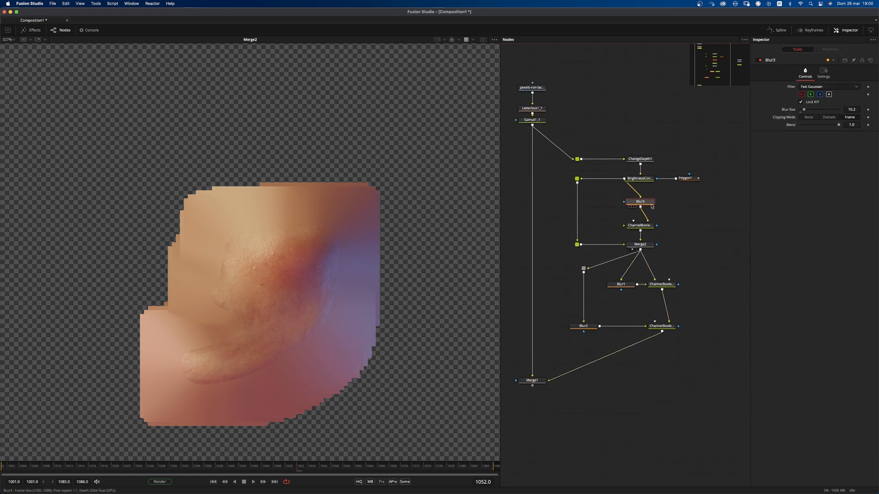
{"action": "left_click", "coordinate": [589, 327]}
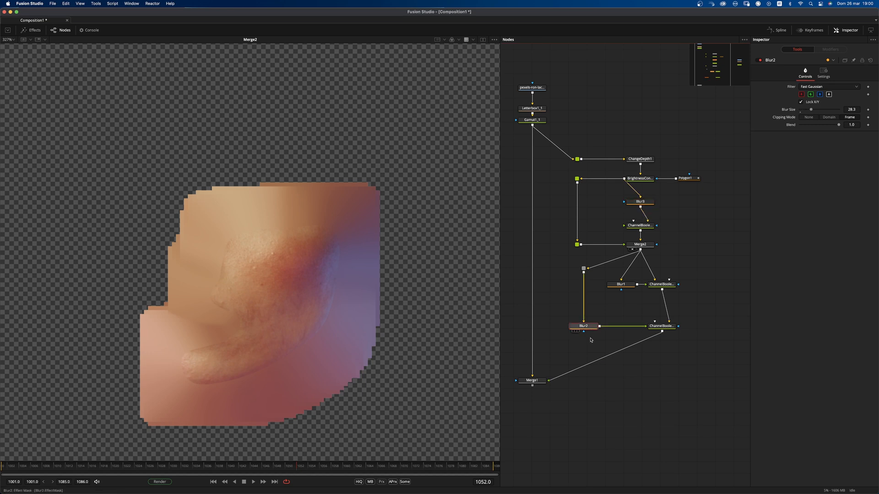
{"action": "key", "text": "Delete"}
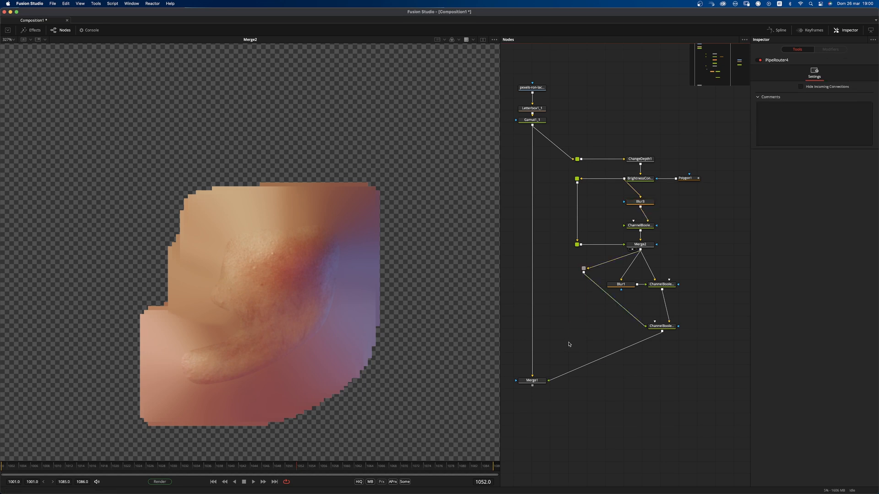
{"action": "key", "text": "ctrl+shift+v"}
{"action": "left_click_drag", "start_coordinate": [576, 339], "coordinate": [592, 328]}
Step: Check the outputs of Instance_Blur3 and ChannelBooleans2 in the viewer
{"action": "left_click", "coordinate": [664, 325]}
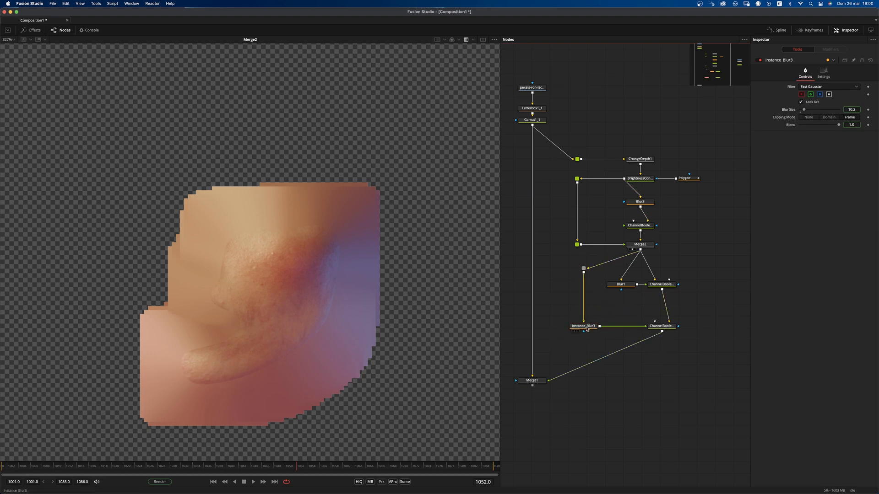
{"action": "left_click_drag", "start_coordinate": [583, 325], "coordinate": [394, 366]}
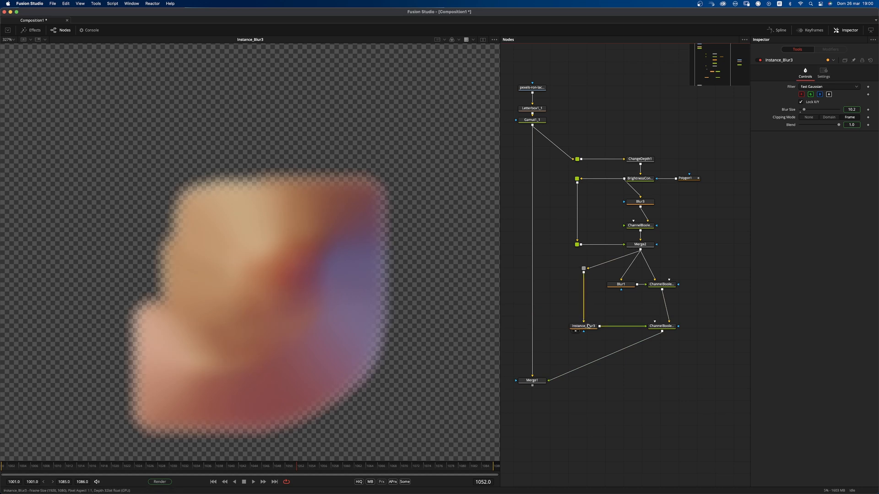
{"action": "left_click_drag", "start_coordinate": [661, 326], "coordinate": [422, 367]}
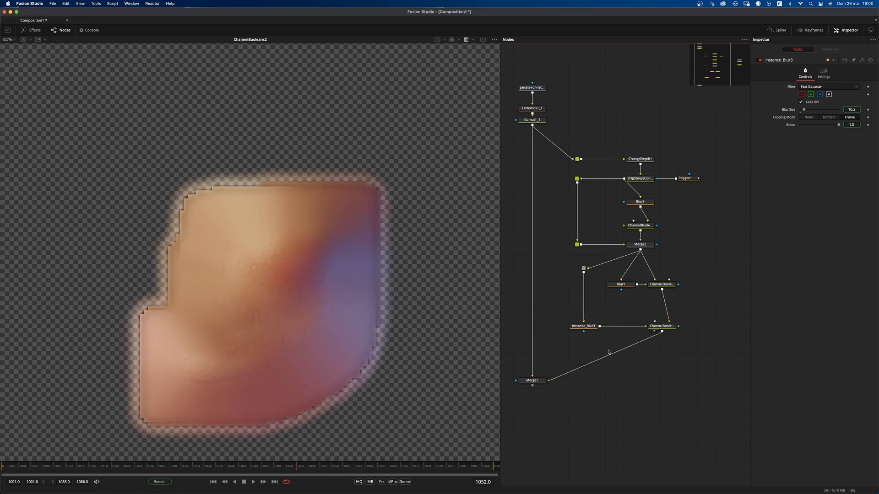
Step: Connect Polygon1 as Merge1's effect mask, route the link around the node tree with a pipe router, and shift Polygon1 upward
{"action": "scroll", "coordinate": [565, 366], "scroll_direction": "down", "scroll_amount": 3}
{"action": "scroll", "coordinate": [565, 366], "scroll_direction": "left", "scroll_amount": 2}
{"action": "left_click", "coordinate": [565, 348]}
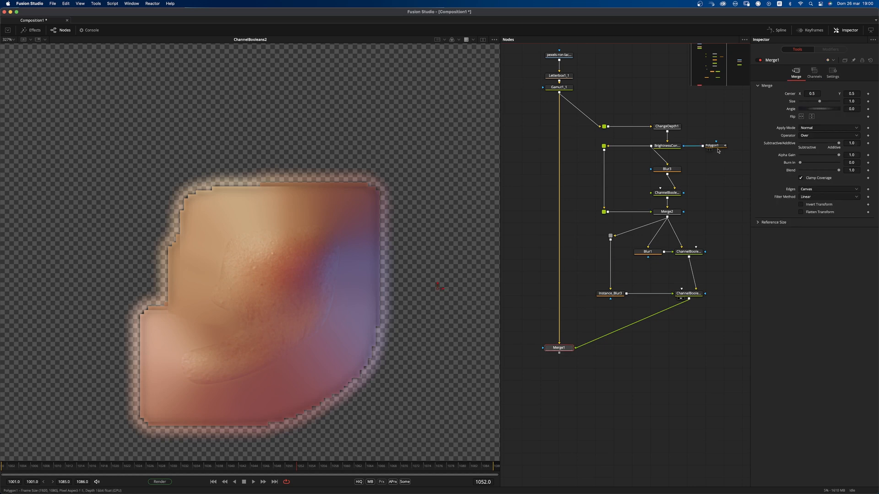
{"action": "left_click", "coordinate": [731, 146]}
{"action": "scroll", "coordinate": [731, 150], "scroll_direction": "down", "scroll_amount": 3}
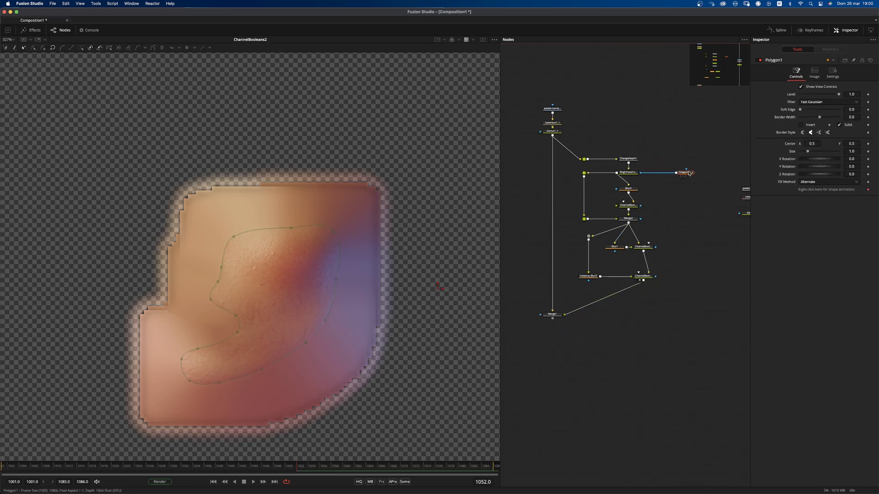
{"action": "left_click_drag", "start_coordinate": [680, 179], "coordinate": [541, 317]}
{"action": "left_click", "coordinate": [596, 263], "text": "alt"}
{"action": "left_click_drag", "start_coordinate": [595, 263], "coordinate": [682, 315]}
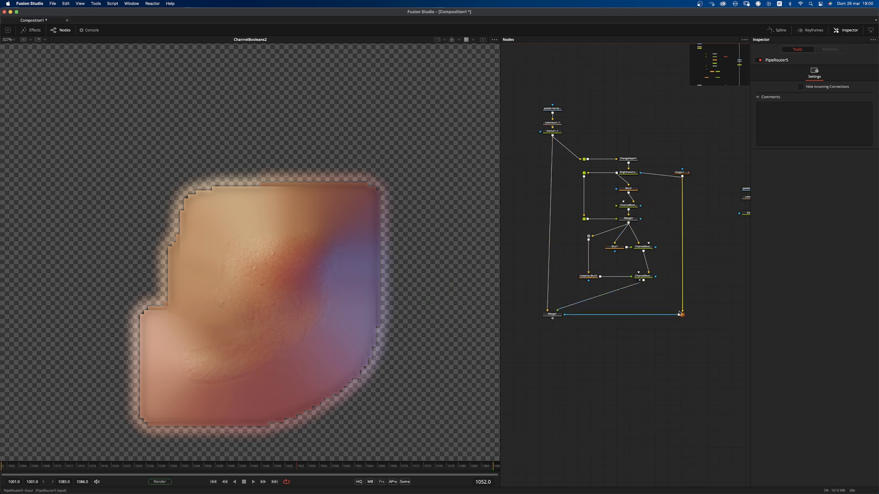
{"action": "left_click_drag", "start_coordinate": [682, 172], "coordinate": [680, 162]}
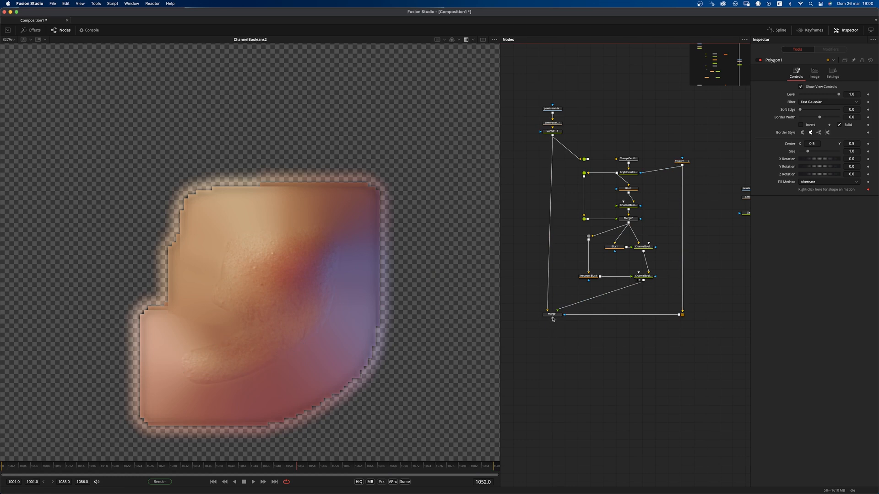
Step: View Merge1's output and examine the smoothed cheek and chin against the Polygon1 outline
{"action": "left_click_drag", "start_coordinate": [345, 402], "coordinate": [325, 400]}
{"action": "scroll", "coordinate": [293, 380], "scroll_direction": "up", "scroll_amount": 3}
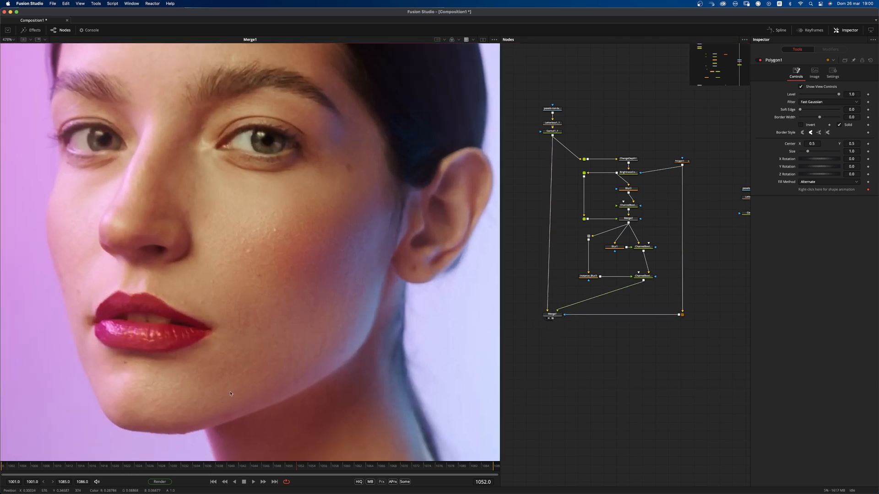
{"action": "left_click_drag", "start_coordinate": [167, 421], "coordinate": [234, 387]}
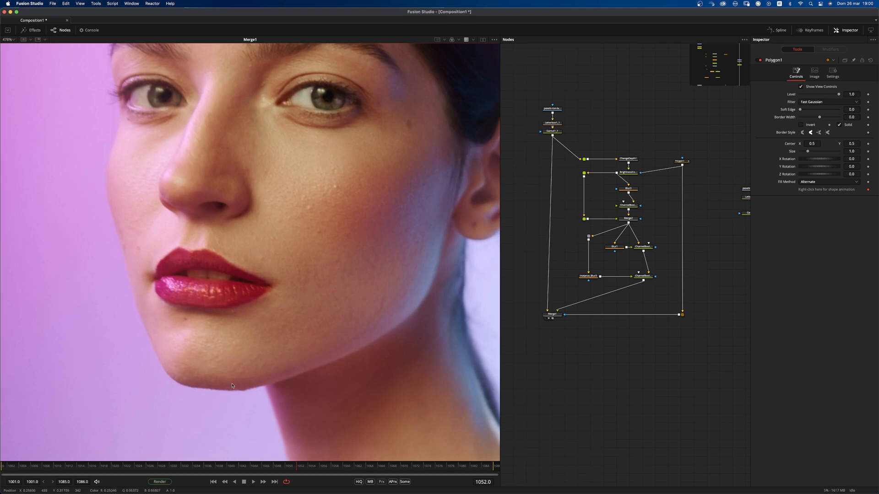
{"action": "scroll", "coordinate": [240, 395], "scroll_direction": "down", "scroll_amount": 6}
{"action": "left_click", "coordinate": [681, 161]}
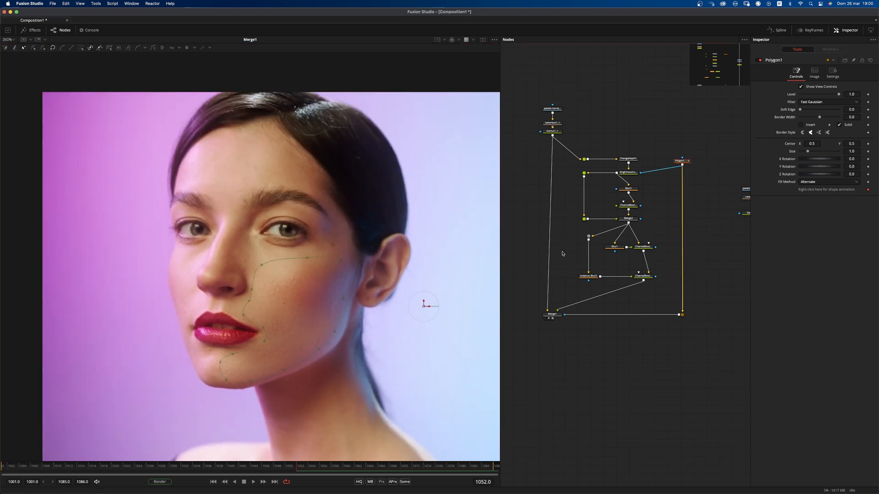
{"action": "scroll", "coordinate": [289, 402], "scroll_direction": "up", "scroll_amount": 6}
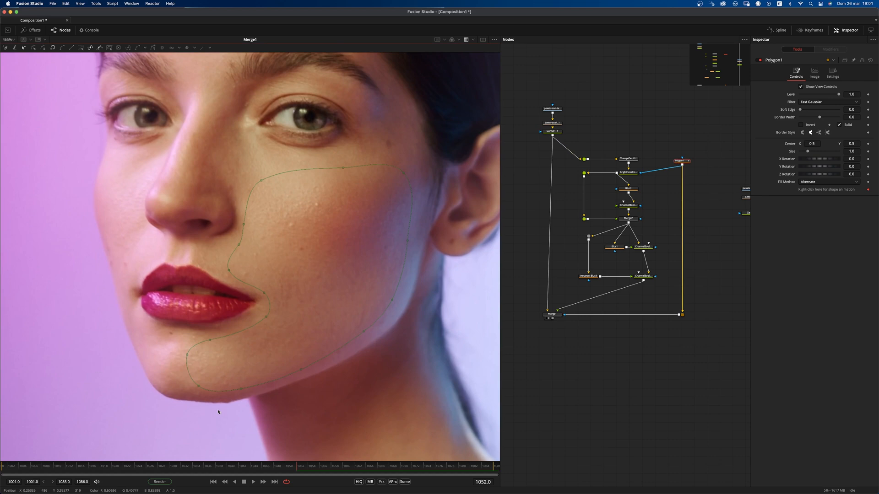
{"action": "scroll", "coordinate": [218, 411], "scroll_direction": "down", "scroll_amount": 4}
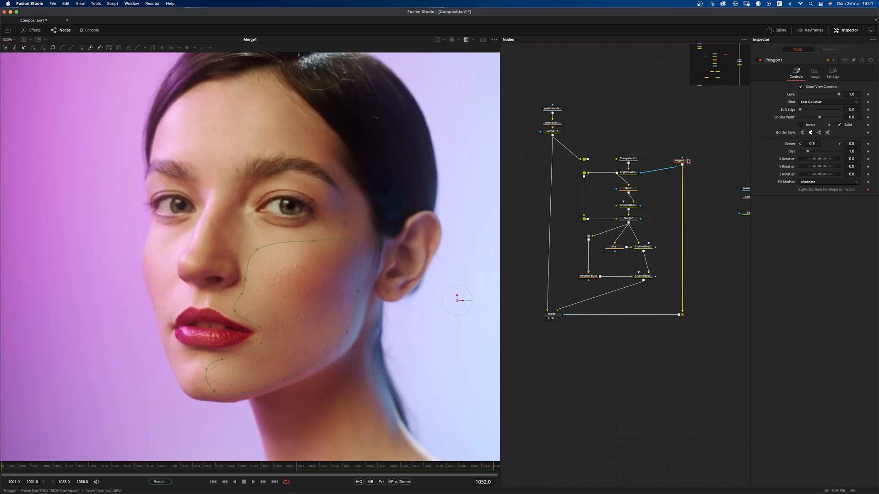
Step: Add a Blur node after Polygon1 and wire the mask into its main input instead of its effect mask
{"action": "key", "text": "shift+space"}
{"action": "type", "text": "blur"}
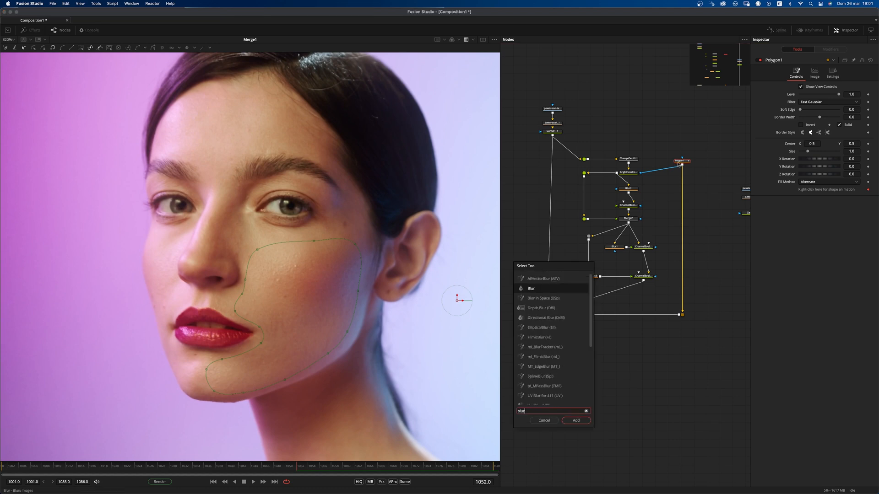
{"action": "key", "text": "Return"}
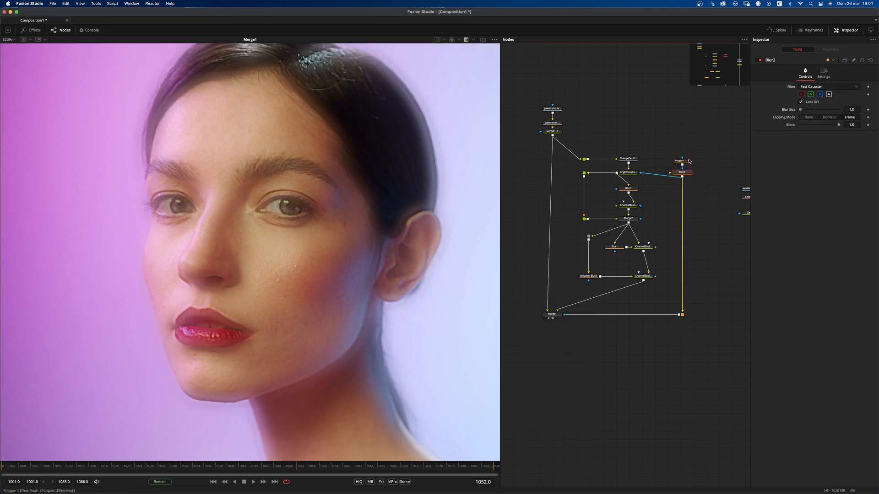
{"action": "scroll", "coordinate": [694, 169], "scroll_direction": "up", "scroll_amount": 2}
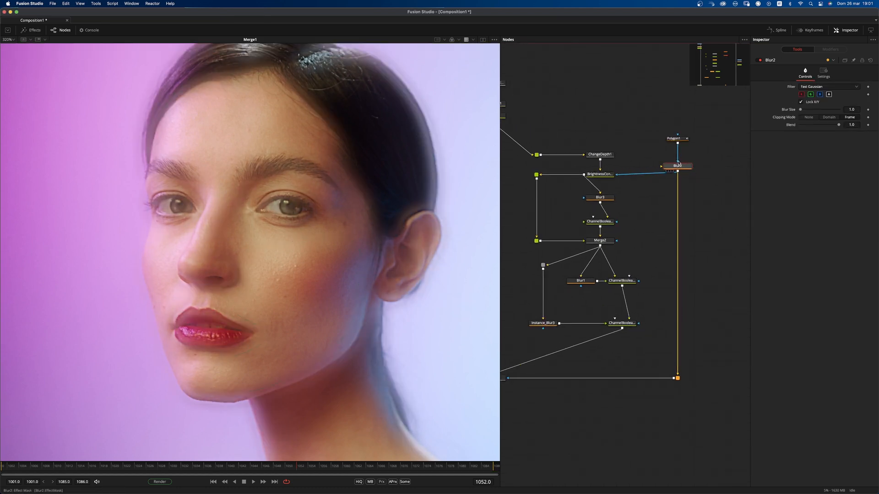
{"action": "left_click_drag", "start_coordinate": [676, 162], "coordinate": [662, 167]}
Step: Soften the mask edges by setting Blur2's blur size to about 7.1
{"action": "left_click_drag", "start_coordinate": [805, 110], "coordinate": [808, 109]}
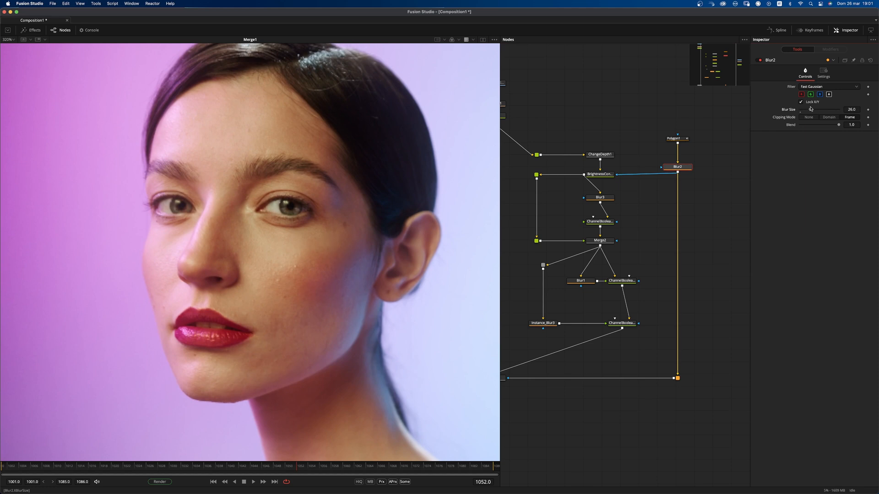
{"action": "left_click_drag", "start_coordinate": [807, 109], "coordinate": [807, 110]}
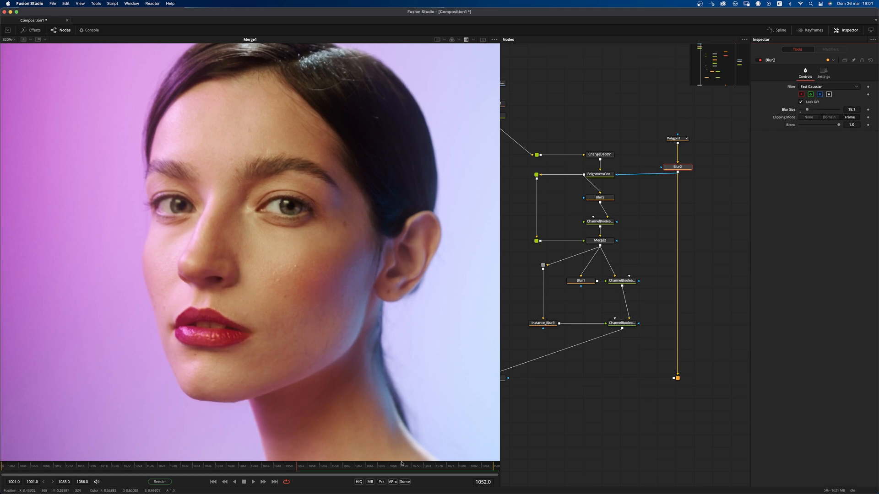
{"action": "left_click_drag", "start_coordinate": [804, 111], "coordinate": [802, 111]}
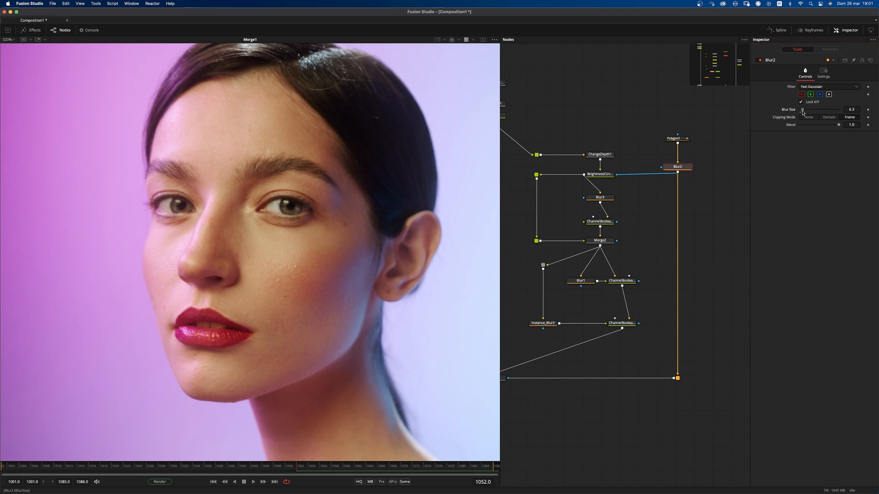
{"action": "scroll", "coordinate": [341, 286], "scroll_direction": "down", "scroll_amount": 2}
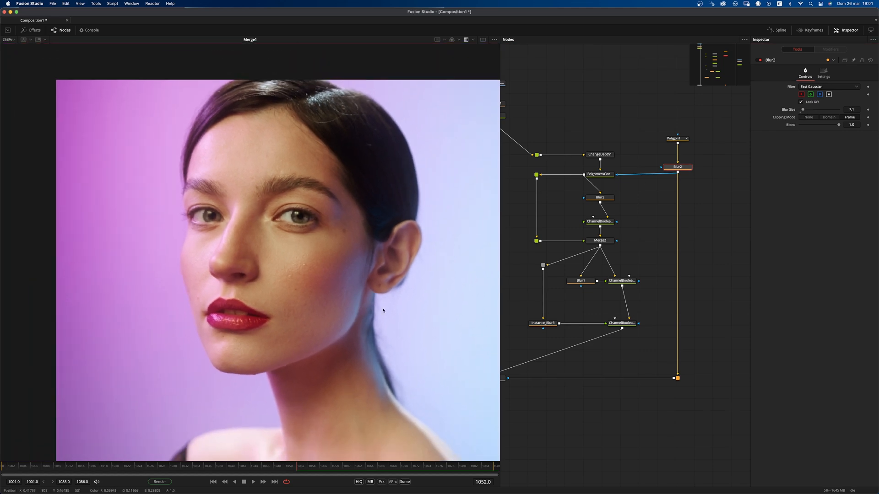
Step: Compare the original Gamut1_1 image with the Merge1 result in the viewer
{"action": "left_click_drag", "start_coordinate": [561, 182], "coordinate": [629, 192]}
{"action": "left_click", "coordinate": [551, 130]}
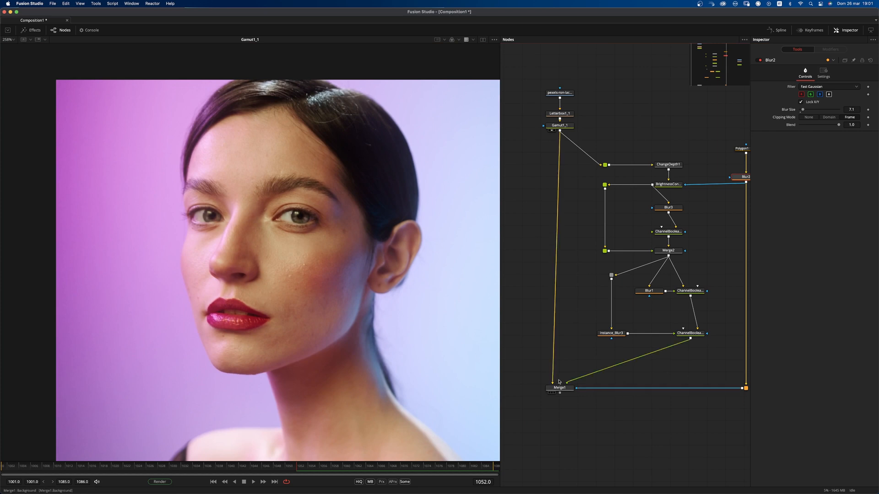
{"action": "mouse_move", "coordinate": [662, 195]}
{"action": "left_mouse_down"}
{"action": "mouse_move", "coordinate": [625, 207]}
{"action": "mouse_move", "coordinate": [649, 190]}
{"action": "left_mouse_up"}
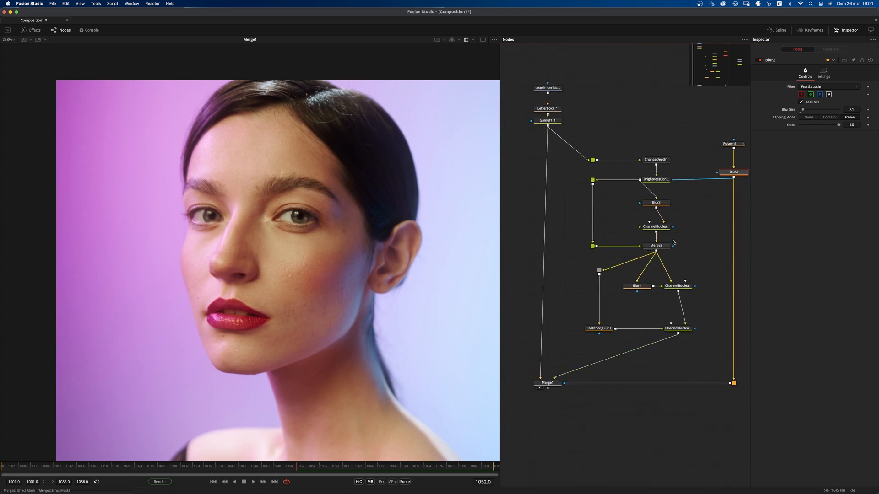
Step: Set Blur1's blur size to 2.4 and inspect the skin in the Merge1 result
{"action": "left_click", "coordinate": [638, 286]}
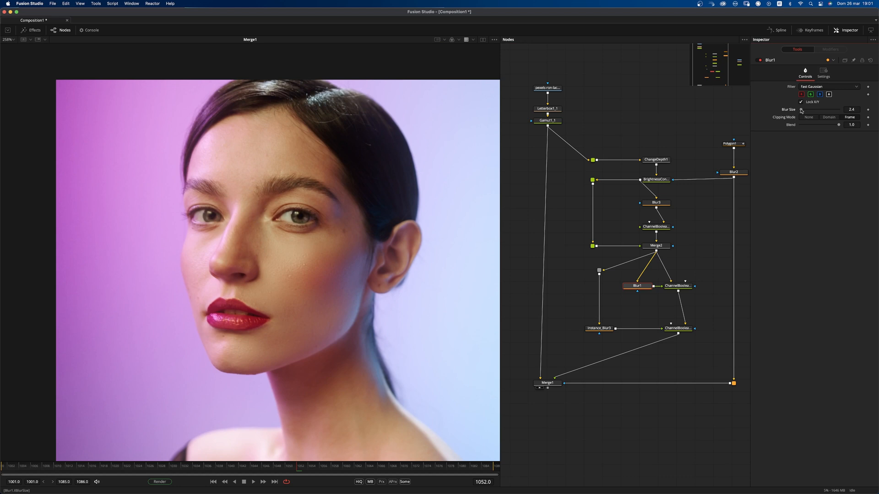
{"action": "scroll", "coordinate": [239, 259], "scroll_direction": "up", "scroll_amount": 2}
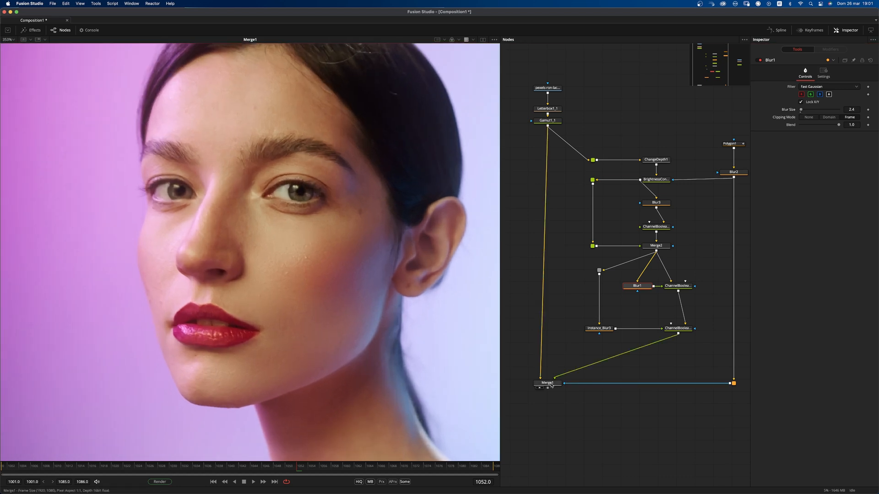
{"action": "left_click_drag", "start_coordinate": [536, 388], "coordinate": [399, 429]}
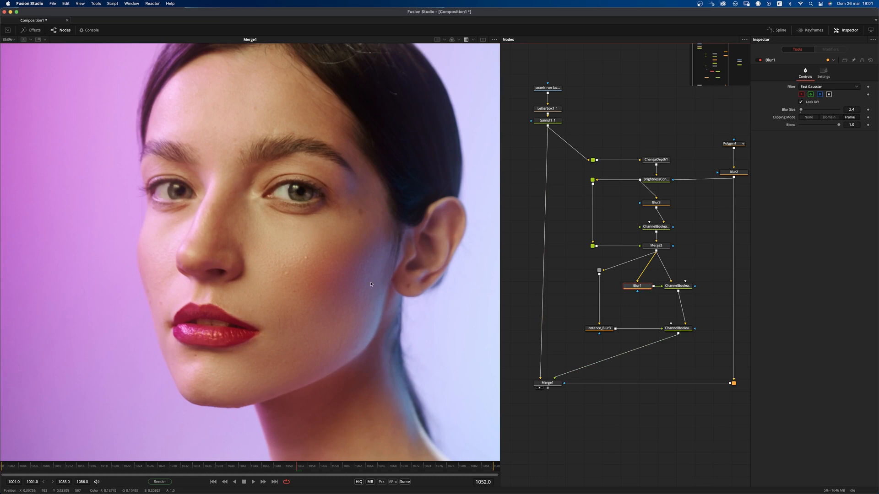
{"action": "scroll", "coordinate": [371, 284], "scroll_direction": "down", "scroll_amount": 2}
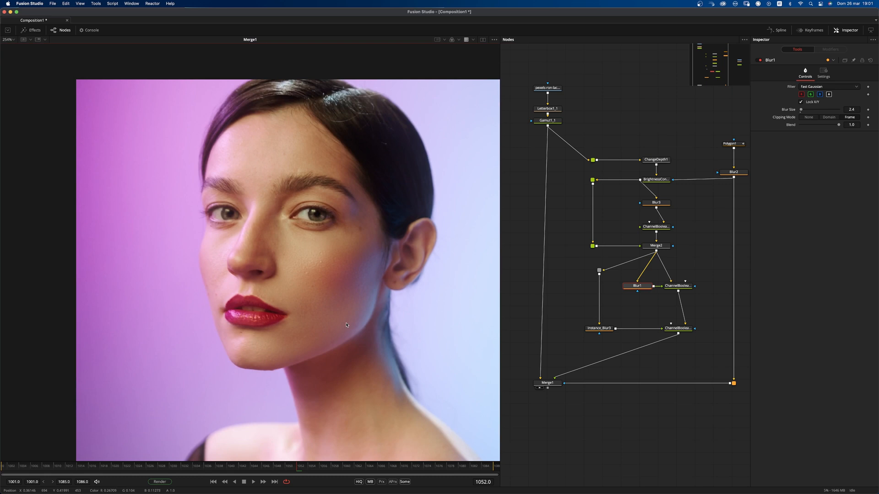
{"action": "left_click_drag", "start_coordinate": [409, 305], "coordinate": [386, 310]}
Step: Move Polygon1 further above Blur2 and insert a second Polygon node between them
{"action": "left_click_drag", "start_coordinate": [631, 333], "coordinate": [594, 392]}
{"action": "left_click", "coordinate": [692, 173]}
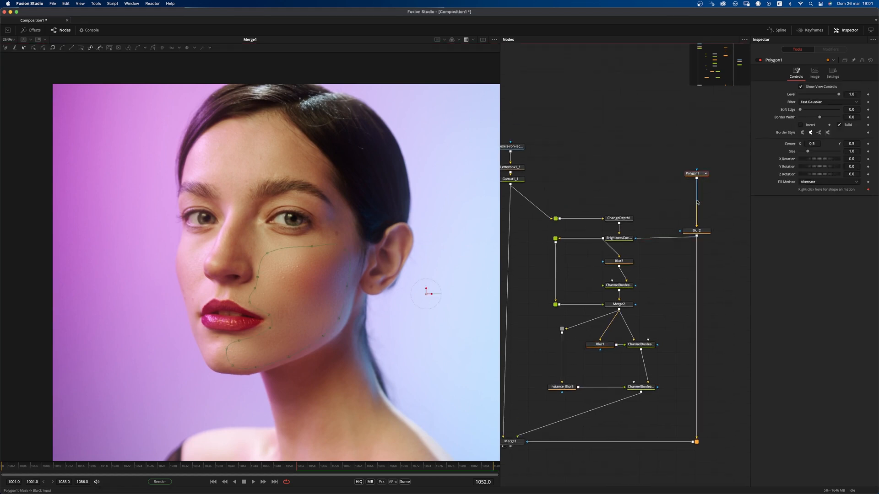
{"action": "left_click_drag", "start_coordinate": [698, 174], "coordinate": [699, 172]}
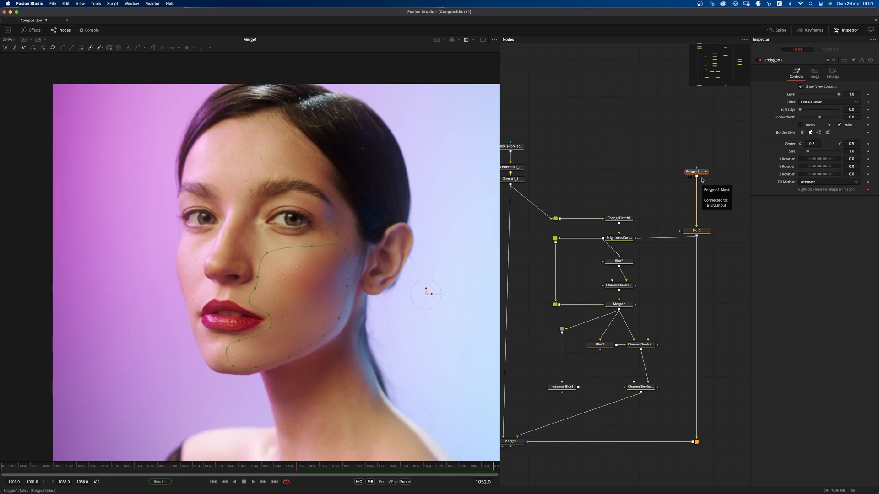
{"action": "key", "text": "shift+space"}
{"action": "type", "text": "pl"}
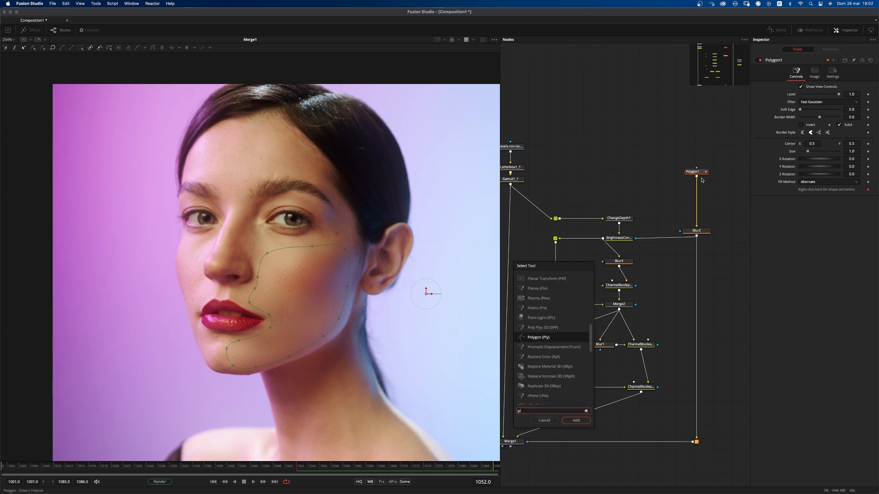
{"action": "key", "text": "Return"}
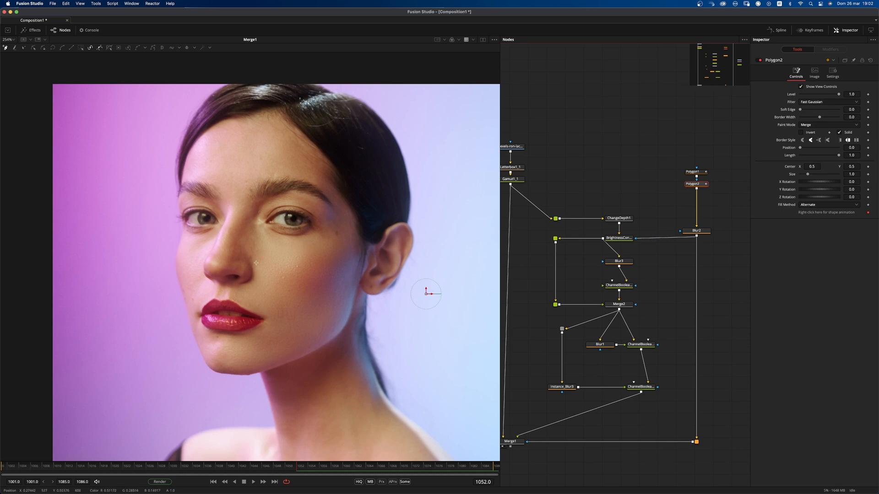
Step: Draw a closed Polygon2 shape around the bridge and side of the nose, and smooth all its points
{"action": "left_click", "coordinate": [239, 265]}
{"action": "left_click", "coordinate": [221, 262]}
{"action": "left_click", "coordinate": [221, 245]}
{"action": "left_click", "coordinate": [230, 227]}
{"action": "left_click", "coordinate": [240, 212]}
{"action": "left_click", "coordinate": [252, 203]}
{"action": "left_click", "coordinate": [262, 229]}
{"action": "left_click", "coordinate": [260, 254]}
{"action": "left_click", "coordinate": [239, 265]}
{"action": "left_click_drag", "start_coordinate": [205, 189], "coordinate": [266, 287]}
{"action": "key", "text": "shift+s"}
{"action": "left_click", "coordinate": [306, 267]}
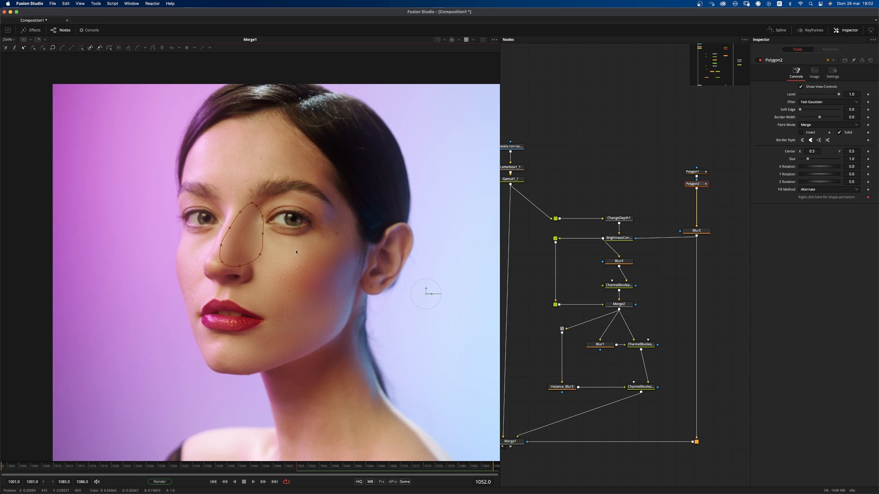
Step: Insert a third Polygon node between Polygon2 and Blur2
{"action": "scroll", "coordinate": [296, 252], "scroll_direction": "up", "scroll_amount": 5}
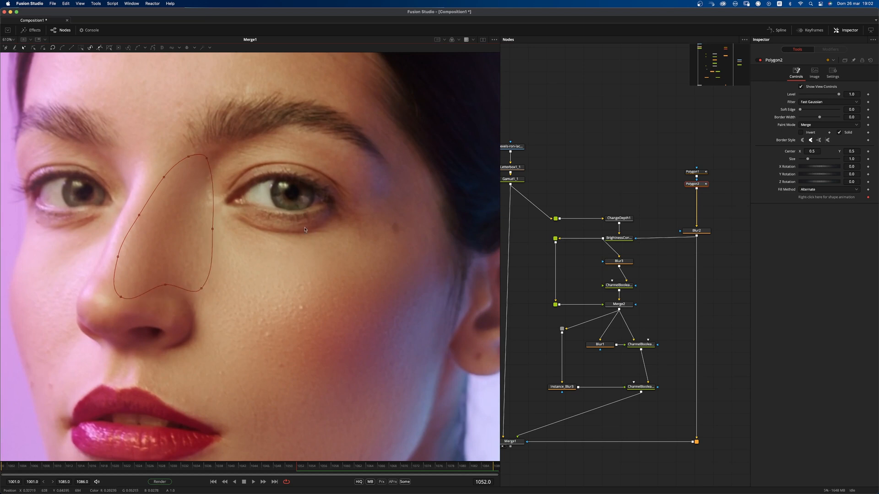
{"action": "key", "text": "shift+space"}
{"action": "type", "text": "ply"}
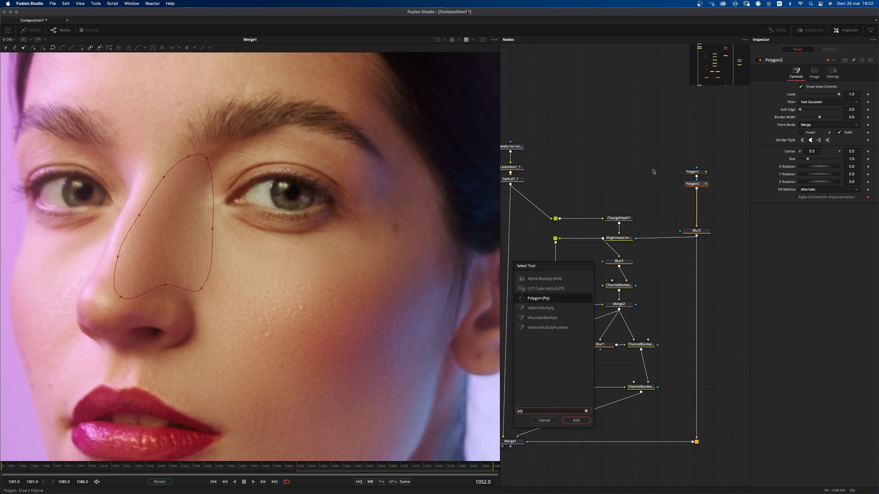
{"action": "key", "text": "Return"}
Step: Draw a closed Polygon3 shape over the skin below the eye nearer the visible ear, and smooth all its points
{"action": "left_click", "coordinate": [214, 214]}
{"action": "left_click", "coordinate": [238, 208]}
{"action": "left_click", "coordinate": [257, 217]}
{"action": "left_click", "coordinate": [287, 222]}
{"action": "left_click", "coordinate": [308, 218]}
{"action": "left_click", "coordinate": [349, 230]}
{"action": "left_click", "coordinate": [324, 255]}
{"action": "left_click", "coordinate": [279, 258]}
{"action": "left_click", "coordinate": [234, 248]}
{"action": "left_click", "coordinate": [214, 213]}
{"action": "key", "text": "super+a"}
{"action": "key", "text": "shift+s"}
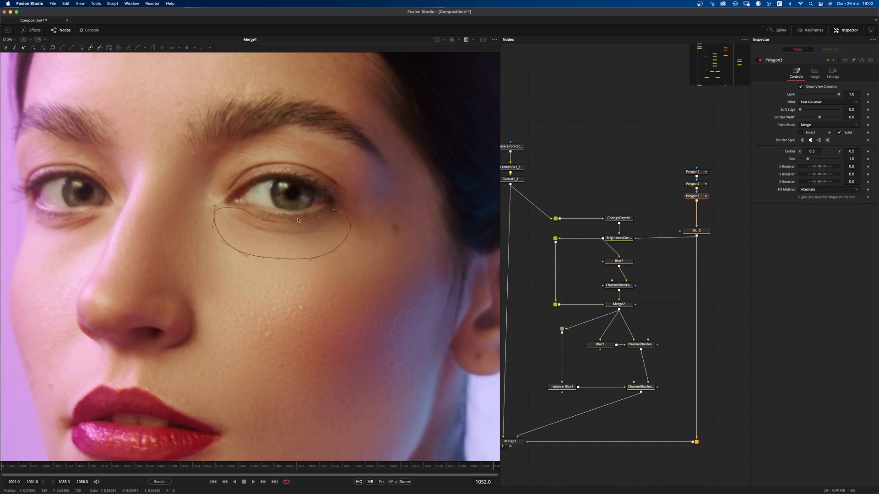
Step: Adjust the upper edge of the Polygon3 shape so it follows the lower eyelid more closely
{"action": "left_click_drag", "start_coordinate": [286, 222], "coordinate": [287, 225]}
{"action": "left_click", "coordinate": [297, 242]}
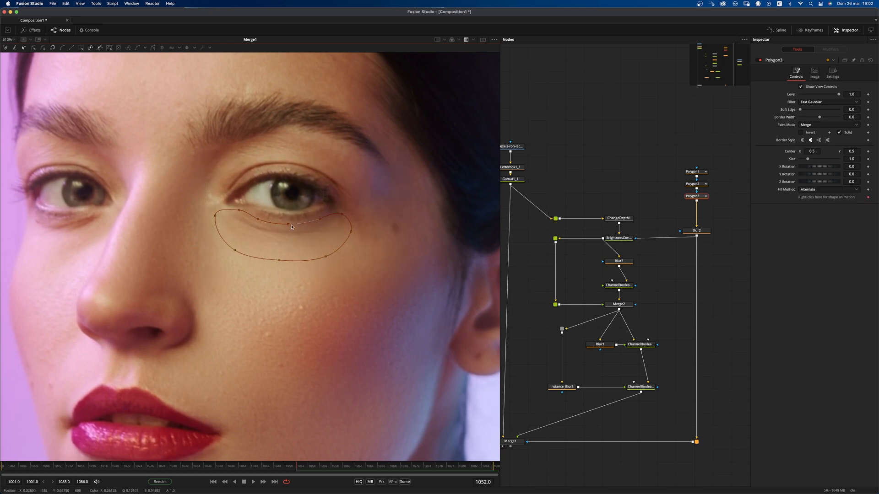
{"action": "left_click", "coordinate": [289, 223]}
Step: Select Merge1 and examine the smoothing around the nose and under the eye on the full portrait and close up
{"action": "left_click_drag", "start_coordinate": [606, 400], "coordinate": [636, 331]}
{"action": "left_click", "coordinate": [564, 392]}
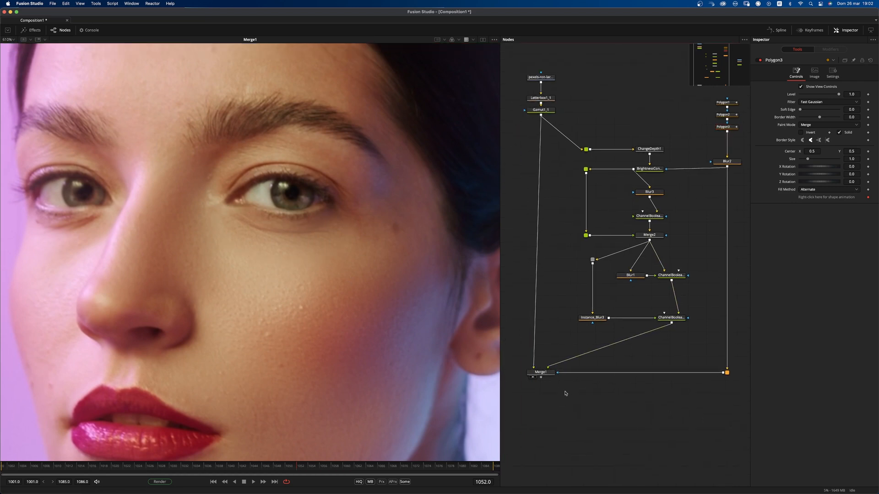
{"action": "left_click", "coordinate": [546, 372]}
{"action": "scroll", "coordinate": [449, 310], "scroll_direction": "down", "scroll_amount": 10}
{"action": "scroll", "coordinate": [359, 253], "scroll_direction": "up", "scroll_amount": 6}
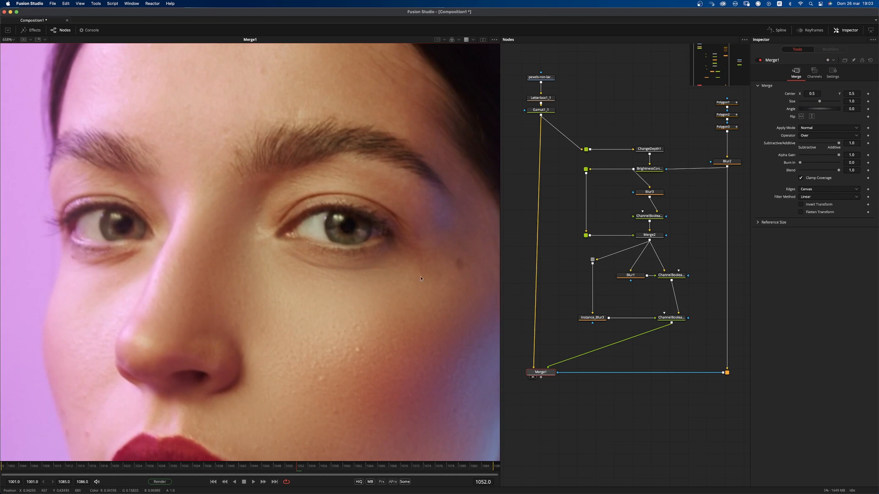
Step: Set Blur1's blur size to 1.6
{"action": "left_click", "coordinate": [630, 275]}
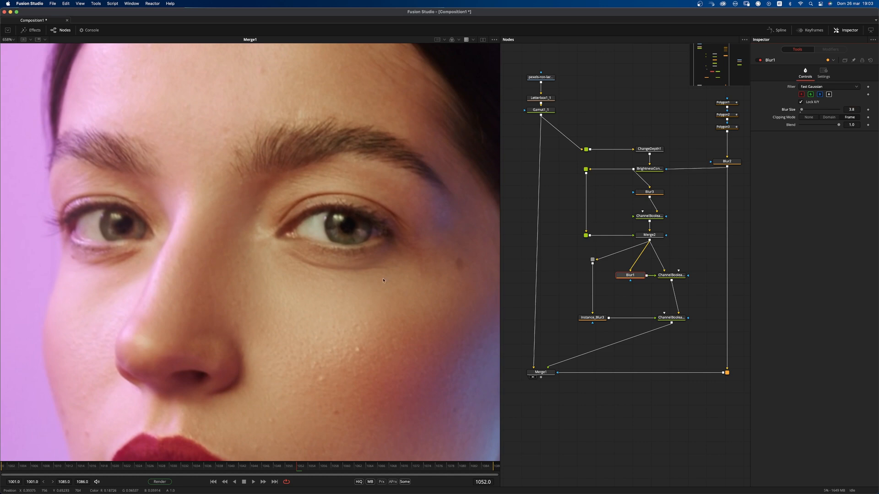
{"action": "scroll", "coordinate": [359, 252], "scroll_direction": "down", "scroll_amount": 3}
{"action": "left_click_drag", "start_coordinate": [801, 110], "coordinate": [801, 109]}
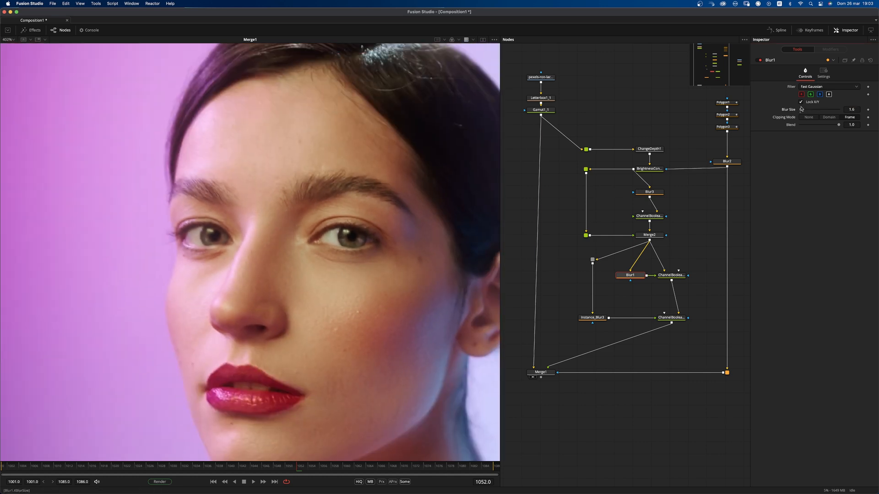
Step: Reduce the blur size of Instance_Blur3
{"action": "left_click", "coordinate": [592, 317]}
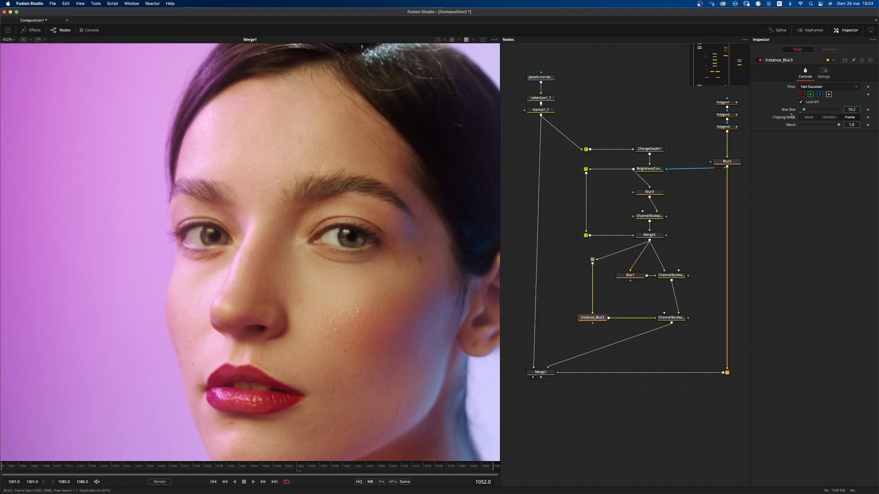
{"action": "left_click_drag", "start_coordinate": [807, 110], "coordinate": [802, 112]}
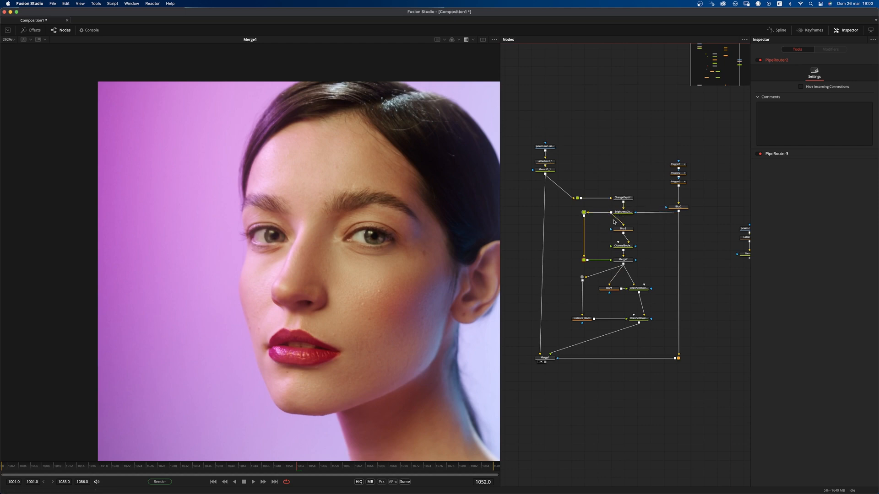
Step: Add a Paint node after Merge1, place it directly below, and show its result in the viewer
{"action": "scroll", "coordinate": [614, 197], "scroll_direction": "up", "scroll_amount": 2}
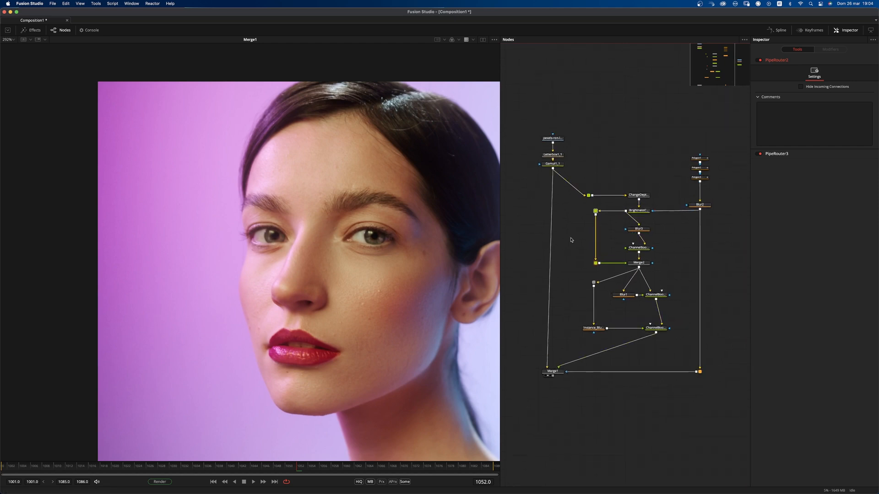
{"action": "scroll", "coordinate": [610, 357], "scroll_direction": "down", "scroll_amount": 3}
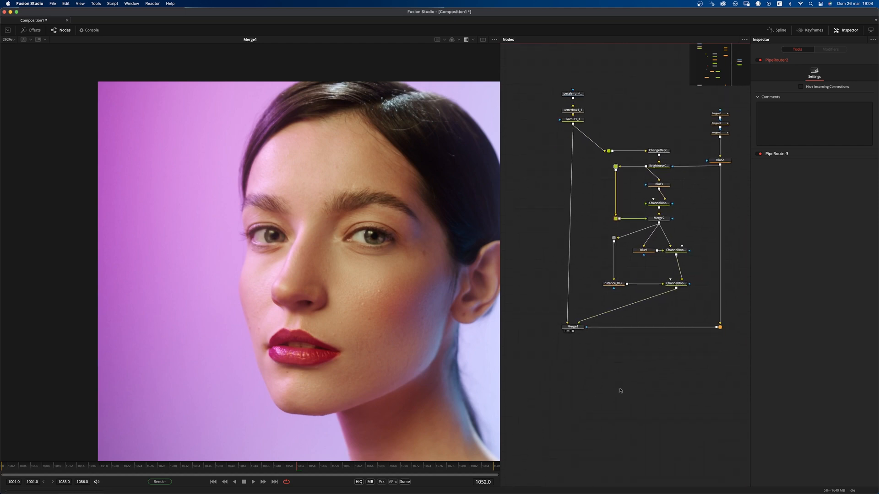
{"action": "left_click", "coordinate": [573, 327]}
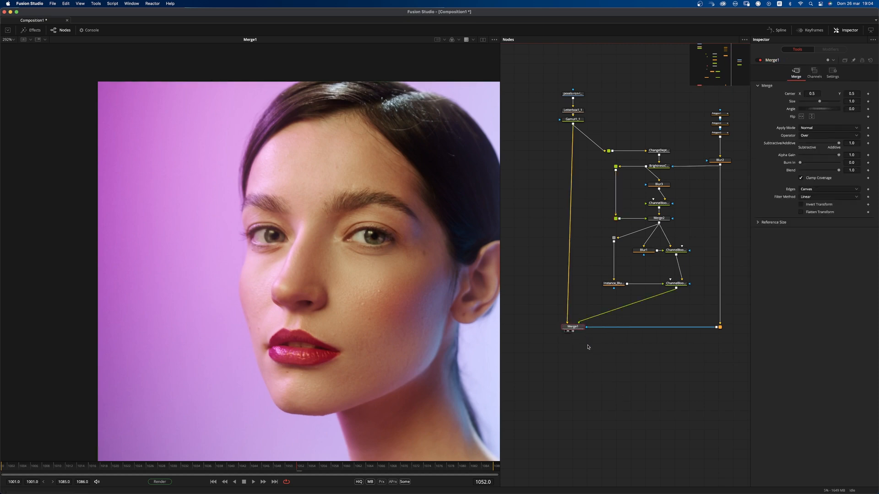
{"action": "key", "text": "shift+space"}
{"action": "type", "text": "ply"}
{"action": "type", "text": "ain"}
{"action": "type", "text": "t"}
{"action": "key", "text": "Return"}
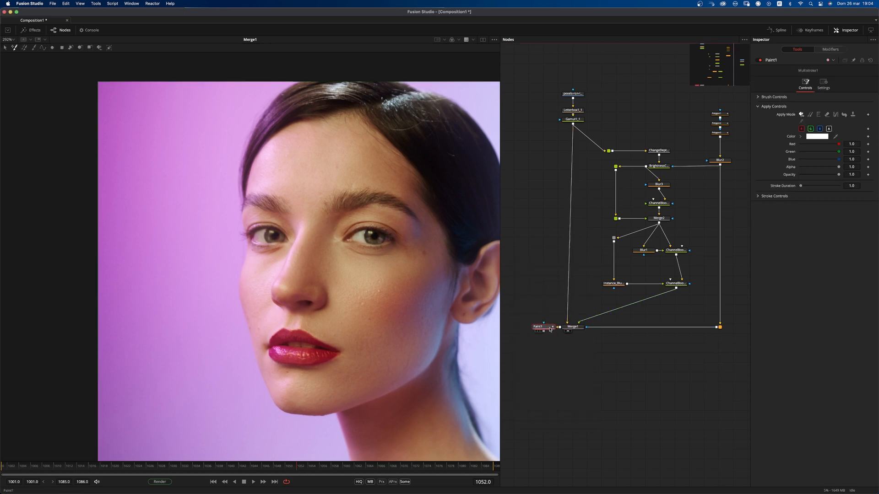
{"action": "mouse_move", "coordinate": [537, 347]}
{"action": "left_mouse_down"}
{"action": "mouse_move", "coordinate": [348, 272]}
{"action": "mouse_move", "coordinate": [313, 293]}
{"action": "left_mouse_up"}
{"action": "scroll", "coordinate": [369, 259], "scroll_direction": "up", "scroll_amount": 3}
Step: Draw a multi-point polyline stroke in Paint1 along the under-eye crease of the eye nearer the visible ear
{"action": "left_click", "coordinate": [43, 47]}
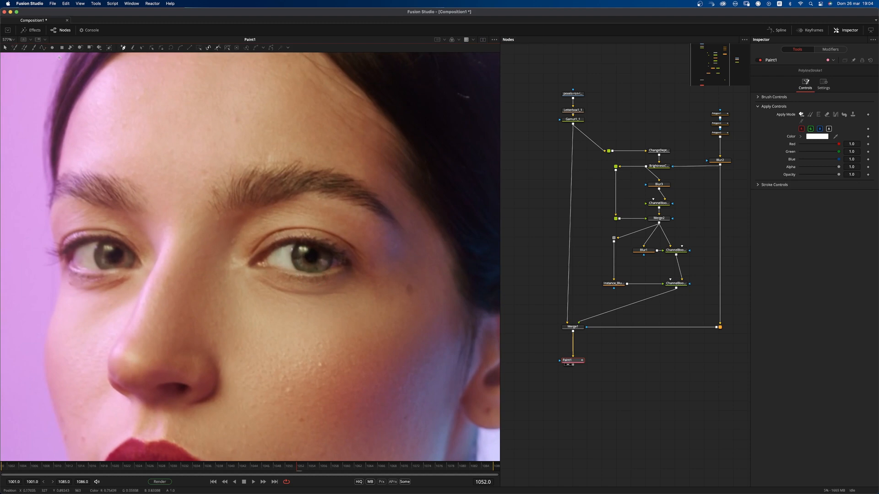
{"action": "left_click", "coordinate": [251, 276]}
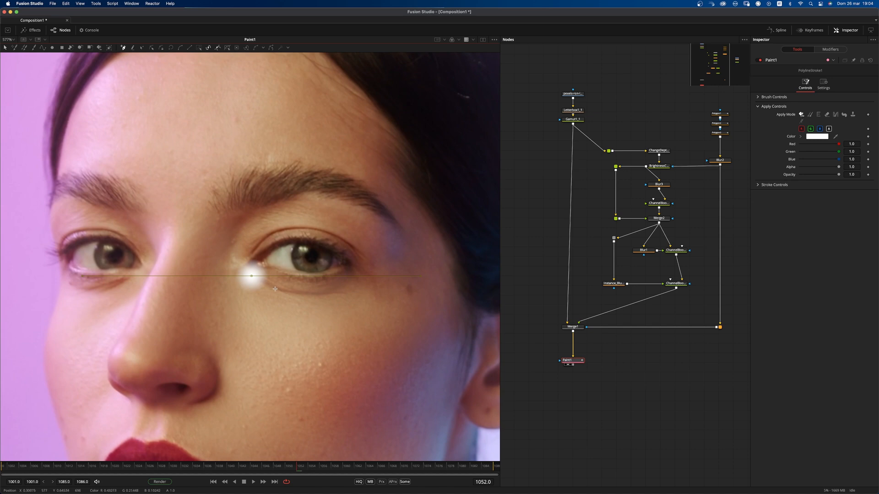
{"action": "left_click", "coordinate": [276, 289]}
{"action": "left_click", "coordinate": [293, 292]}
{"action": "left_click", "coordinate": [302, 293]}
{"action": "left_click", "coordinate": [325, 293]}
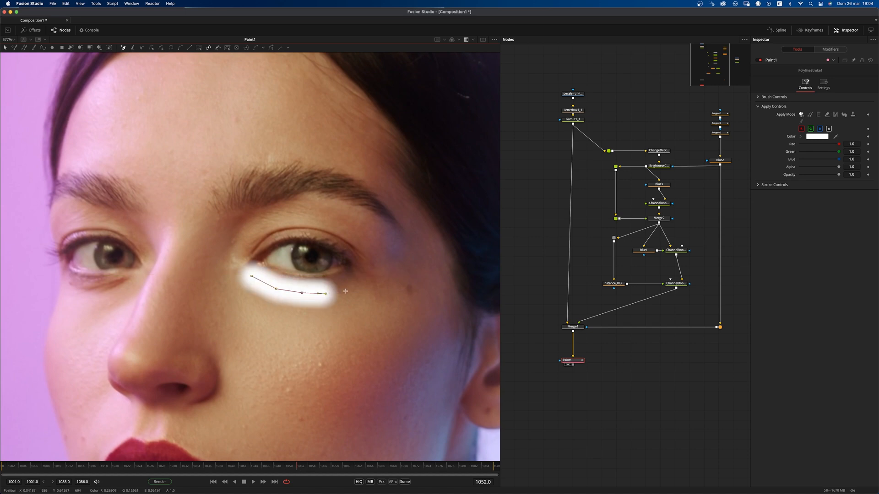
{"action": "left_click", "coordinate": [341, 294]}
{"action": "left_click", "coordinate": [348, 295]}
Step: Select all points of the under-eye stroke and smooth them into a continuous curve
{"action": "left_click", "coordinate": [151, 48]}
{"action": "left_click_drag", "start_coordinate": [227, 268], "coordinate": [391, 327]}
{"action": "key", "text": "shift+s"}
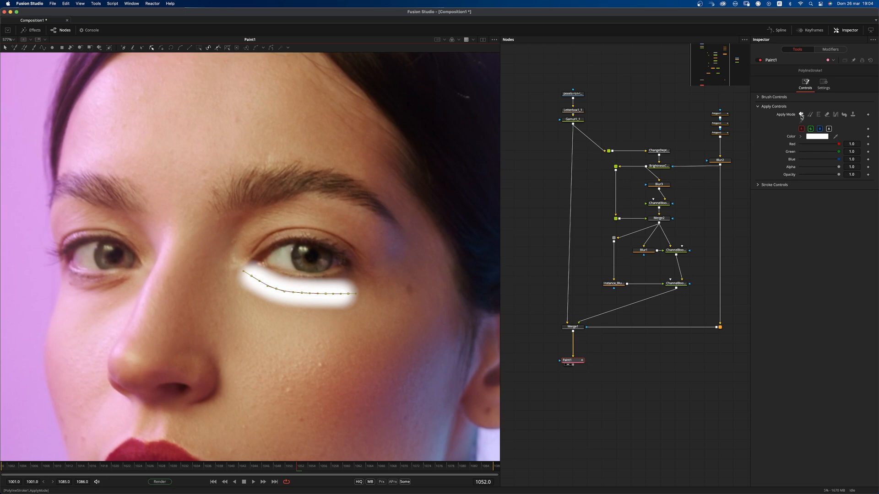
Step: Change the under-eye stroke's apply mode to Smear and hide the on-screen controls
{"action": "left_click", "coordinate": [844, 115]}
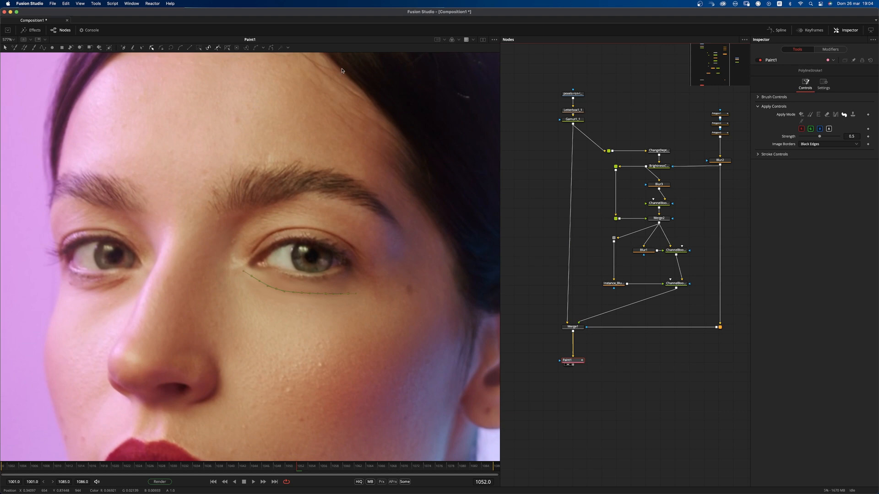
{"action": "key", "text": "super+k"}
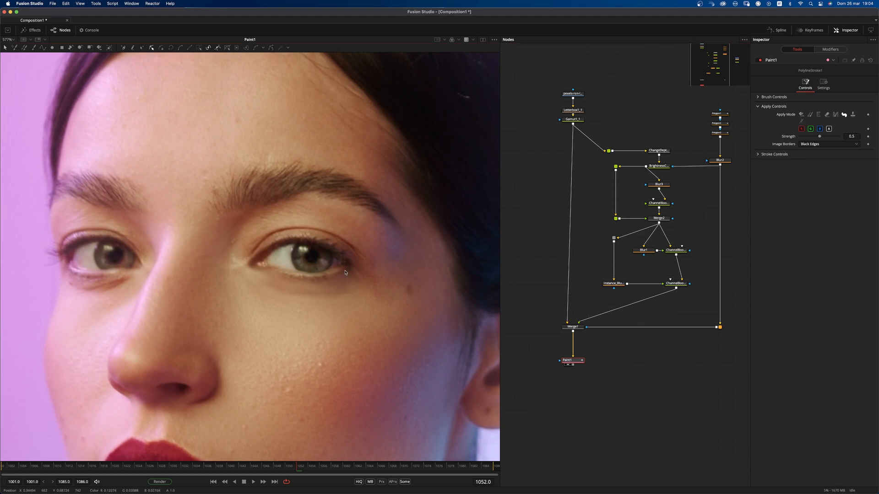
{"action": "scroll", "coordinate": [346, 272], "scroll_direction": "up", "scroll_amount": 2}
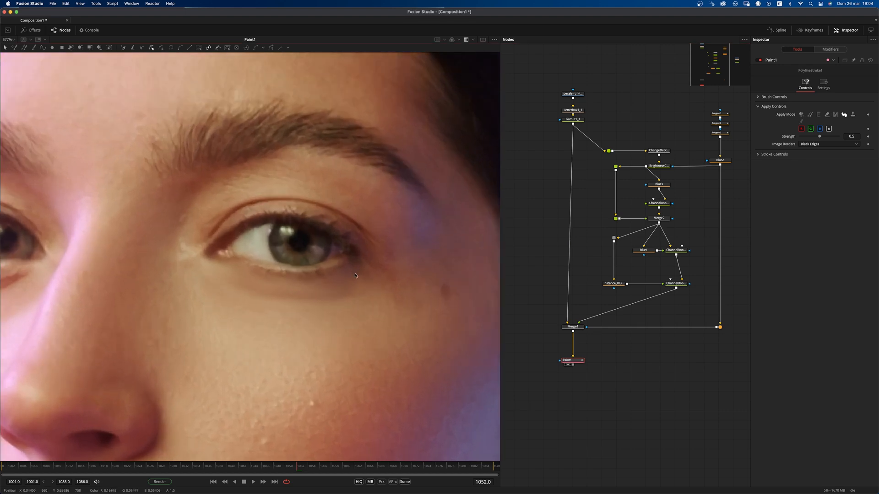
Step: Set PolylineStroke1's strength to 0.323, brush size to 0.011 and softness to 1.449
{"action": "left_click", "coordinate": [829, 50]}
{"action": "left_click", "coordinate": [758, 86]}
{"action": "left_click", "coordinate": [758, 175]}
{"action": "mouse_move", "coordinate": [820, 157]}
{"action": "left_mouse_down"}
{"action": "mouse_move", "coordinate": [806, 159]}
{"action": "mouse_move", "coordinate": [830, 159]}
{"action": "mouse_move", "coordinate": [801, 161]}
{"action": "mouse_move", "coordinate": [820, 160]}
{"action": "mouse_move", "coordinate": [811, 160]}
{"action": "left_mouse_up"}
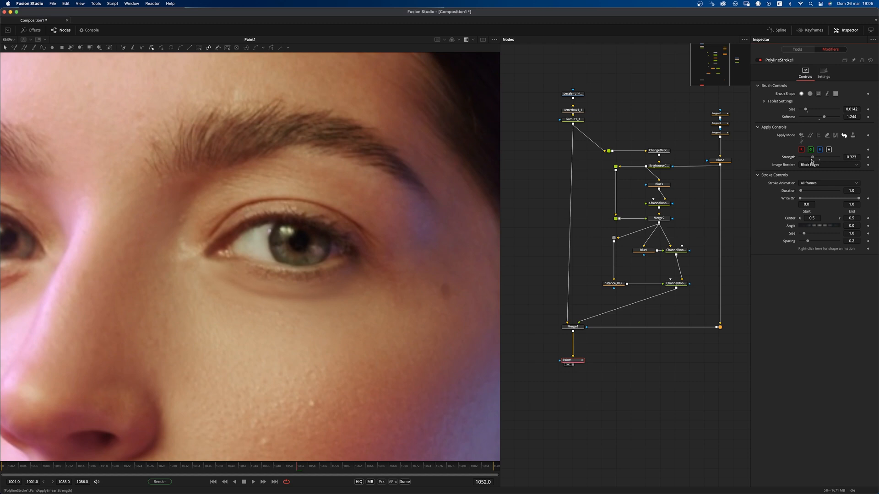
{"action": "left_click_drag", "start_coordinate": [805, 109], "coordinate": [804, 111]}
{"action": "mouse_move", "coordinate": [823, 118]}
{"action": "left_mouse_down"}
{"action": "mouse_move", "coordinate": [842, 117]}
{"action": "mouse_move", "coordinate": [808, 119]}
{"action": "mouse_move", "coordinate": [838, 119]}
{"action": "mouse_move", "coordinate": [827, 120]}
{"action": "left_mouse_up"}
Step: Move Paint1 aside and add a Channel Booleans node beside it, fed by both Merge1 and Paint1
{"action": "left_click_drag", "start_coordinate": [620, 408], "coordinate": [634, 361]}
{"action": "left_click_drag", "start_coordinate": [592, 314], "coordinate": [573, 321]}
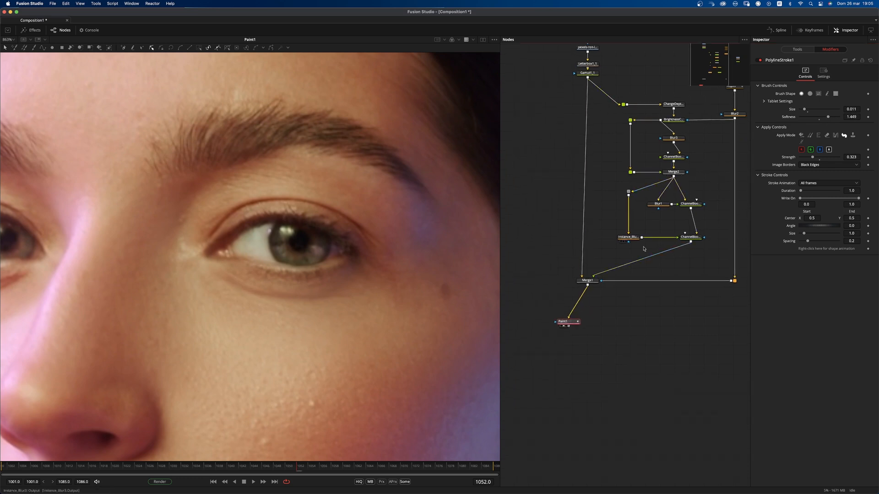
{"action": "left_click", "coordinate": [605, 334]}
{"action": "key", "text": "shift+space"}
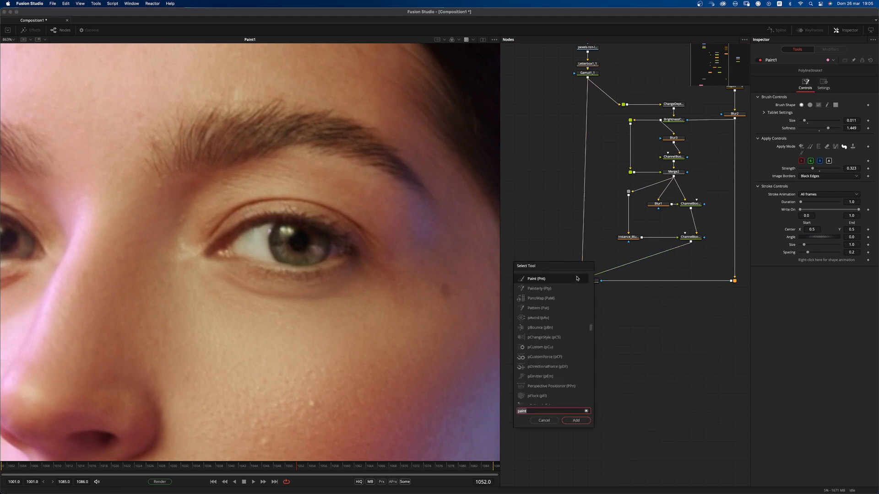
{"action": "type", "text": "channel"}
{"action": "key", "text": "Return"}
{"action": "mouse_move", "coordinate": [588, 285]}
{"action": "left_mouse_down"}
{"action": "mouse_move", "coordinate": [603, 326]}
{"action": "mouse_move", "coordinate": [596, 328]}
{"action": "left_mouse_up"}
{"action": "left_click_drag", "start_coordinate": [604, 328], "coordinate": [601, 321]}
Step: Set ChannelBooleans4 to Subtract with To Alpha on Do Nothing, and show it in the viewer
{"action": "left_click", "coordinate": [819, 87]}
{"action": "left_click", "coordinate": [810, 101]}
{"action": "left_click", "coordinate": [812, 118]}
{"action": "left_click", "coordinate": [810, 127]}
{"action": "left_click", "coordinate": [609, 338]}
{"action": "left_click_drag", "start_coordinate": [604, 322], "coordinate": [381, 452]}
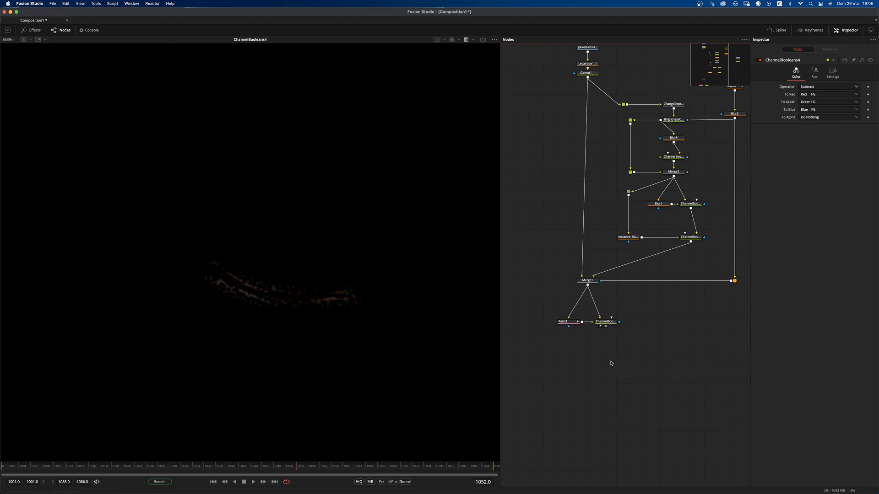
Step: Add a Blur node below Paint1 and feed it from Merge1 through a pipe router
{"action": "left_click_drag", "start_coordinate": [587, 285], "coordinate": [557, 365]}
{"action": "key", "text": "shift+space"}
{"action": "type", "text": "blur"}
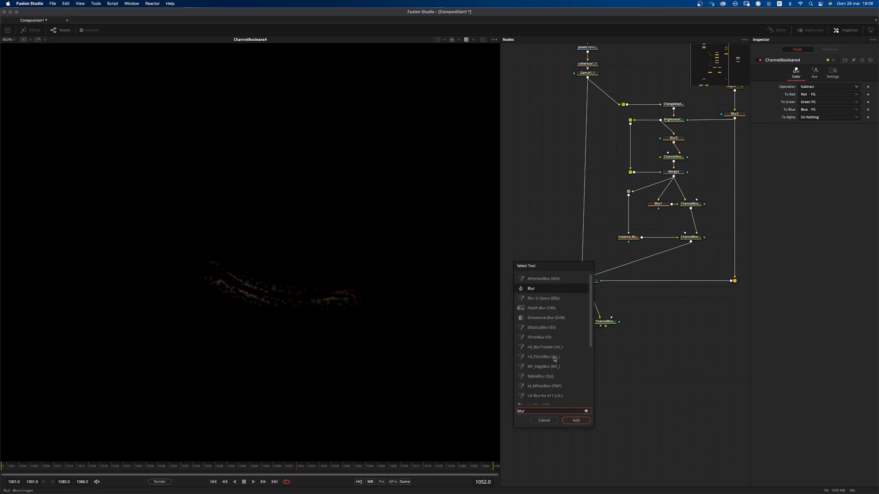
{"action": "key", "text": "Return"}
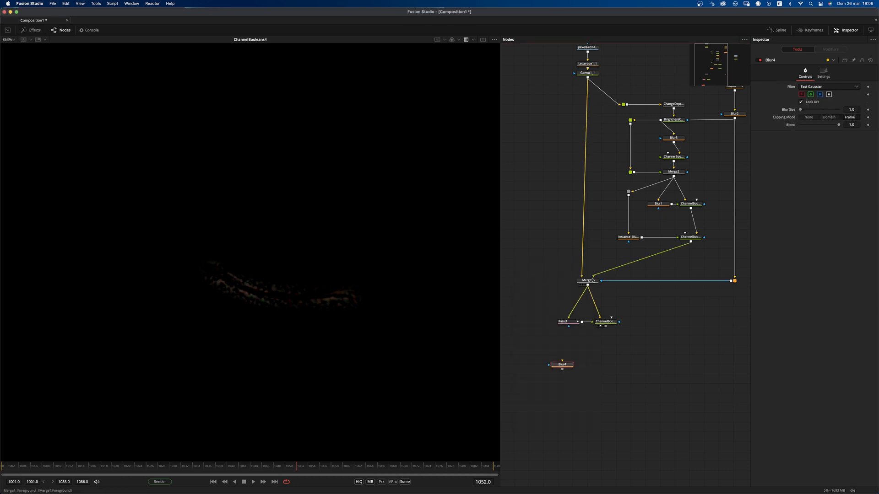
{"action": "left_click_drag", "start_coordinate": [587, 285], "coordinate": [540, 304]}
{"action": "left_click", "coordinate": [567, 341], "text": "alt"}
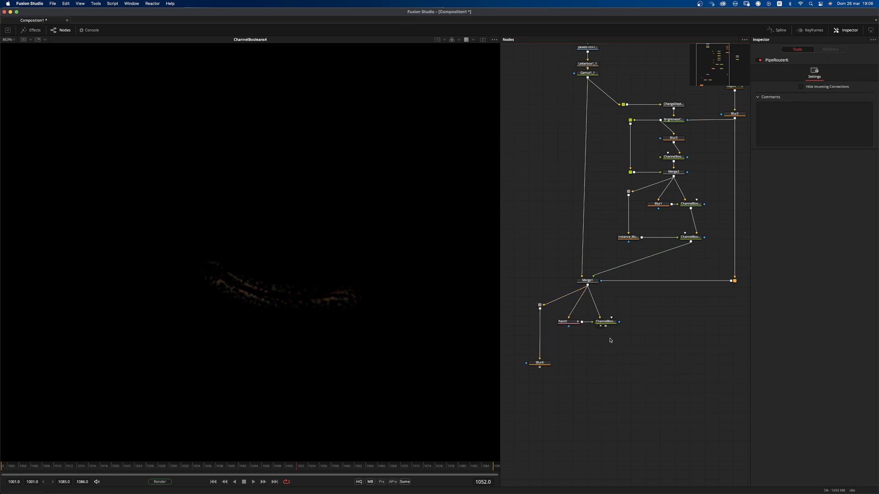
Step: Add another Channel Booleans node with ChannelBooleans4 as background and Blur4 as foreground
{"action": "key", "text": "shift+space"}
{"action": "type", "text": "bol"}
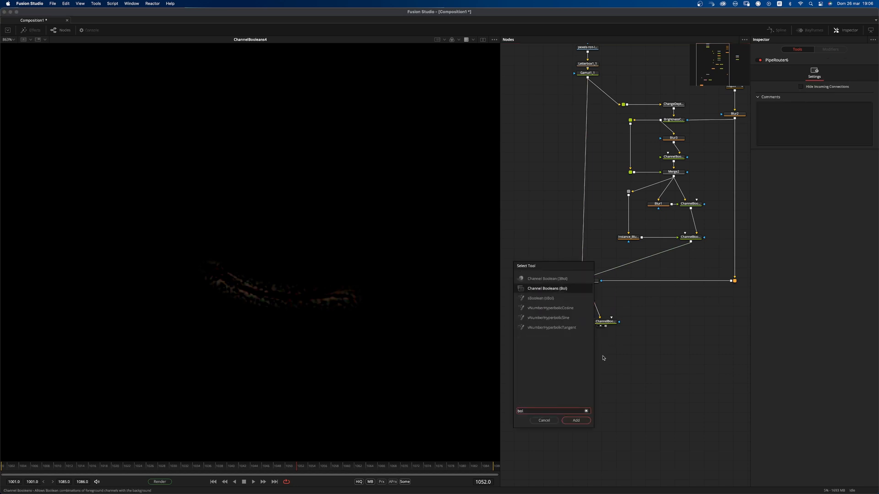
{"action": "key", "text": "Return"}
{"action": "left_click_drag", "start_coordinate": [605, 326], "coordinate": [601, 356]}
{"action": "left_click_drag", "start_coordinate": [539, 367], "coordinate": [594, 357]}
{"action": "left_click_drag", "start_coordinate": [603, 356], "coordinate": [605, 363]}
Step: Set ChannelBooleans5 to Add with To Alpha on Do Nothing, and show it in the viewer
{"action": "left_click", "coordinate": [824, 86]}
{"action": "left_click", "coordinate": [819, 94]}
{"action": "left_click", "coordinate": [828, 117]}
{"action": "left_click", "coordinate": [819, 160]}
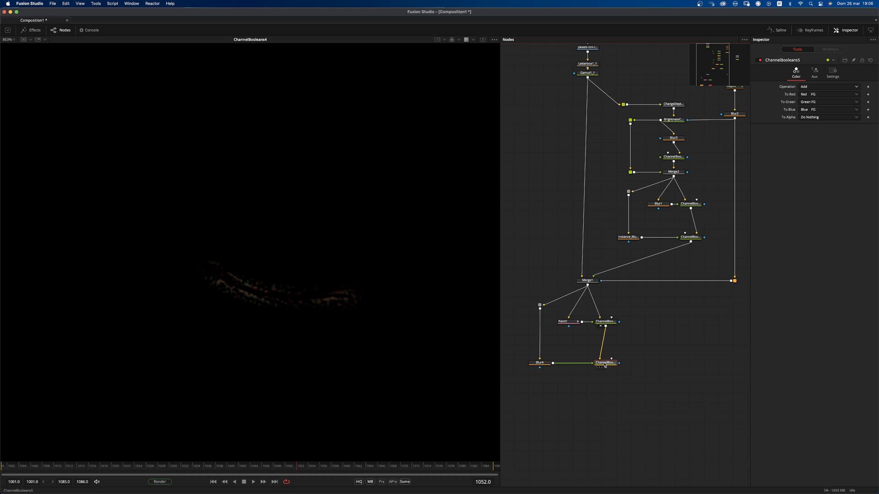
{"action": "key", "text": "1"}
Step: Examine the under-eye area of ChannelBooleans5 at different magnifications and compare it with ChannelBooleans4
{"action": "scroll", "coordinate": [270, 279], "scroll_direction": "up", "scroll_amount": 2}
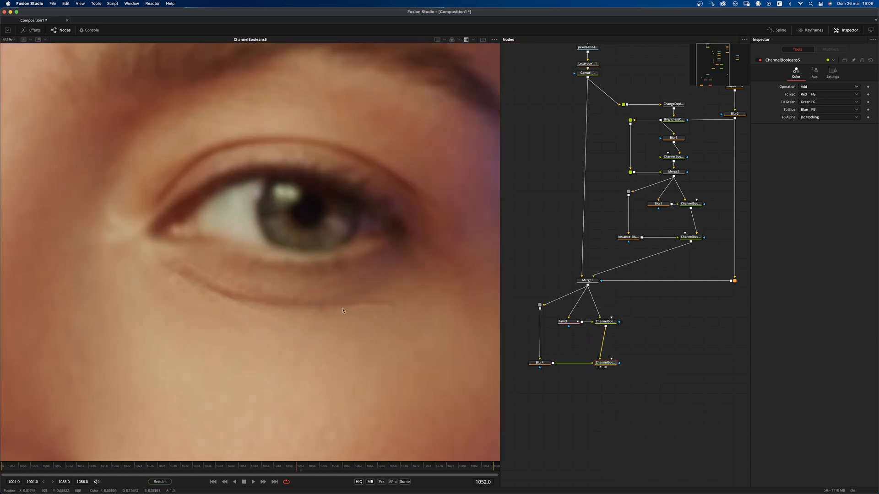
{"action": "scroll", "coordinate": [220, 277], "scroll_direction": "down", "scroll_amount": 5}
{"action": "scroll", "coordinate": [321, 319], "scroll_direction": "up", "scroll_amount": 5}
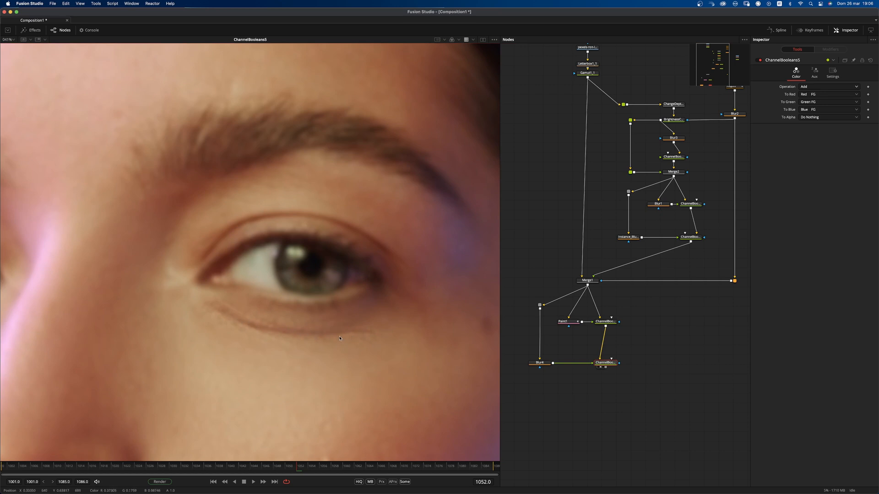
{"action": "scroll", "coordinate": [252, 324], "scroll_direction": "down", "scroll_amount": 1}
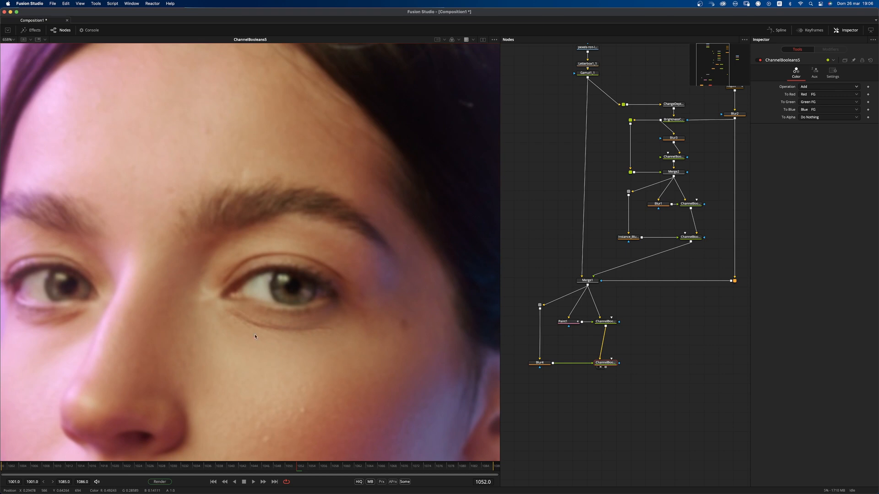
{"action": "left_click", "coordinate": [600, 326]}
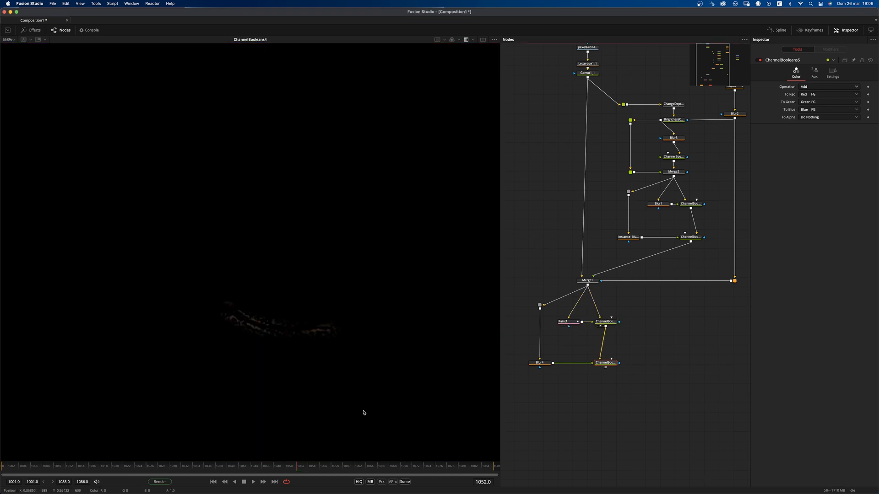
{"action": "left_click", "coordinate": [604, 367]}
Step: Reposition the points of Paint1's under-eye stroke so the curve follows the crease more closely
{"action": "scroll", "coordinate": [597, 408], "scroll_direction": "down", "scroll_amount": 3}
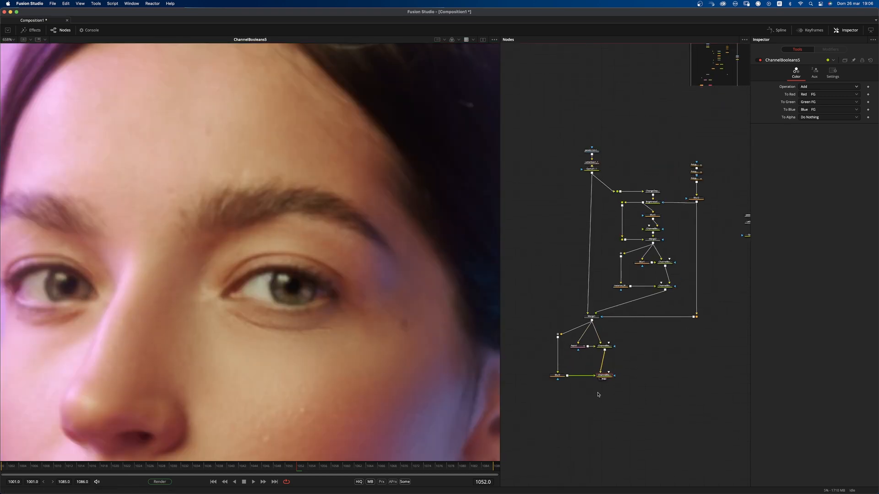
{"action": "left_click", "coordinate": [576, 347]}
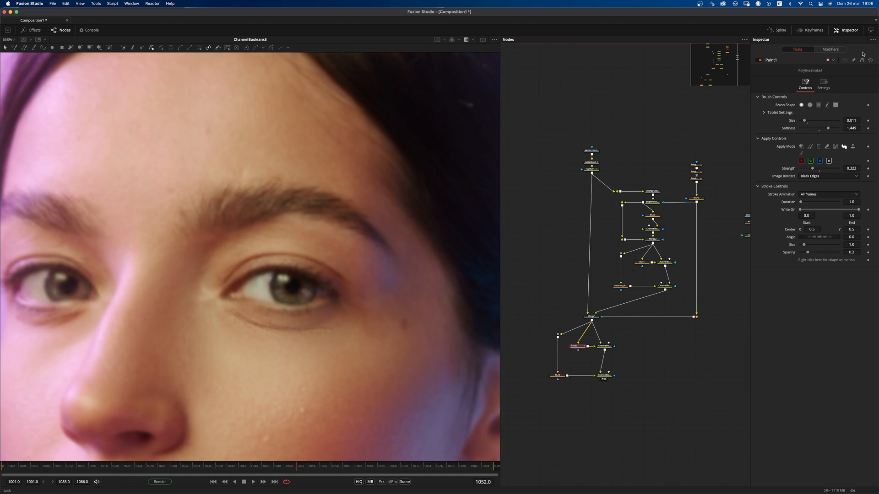
{"action": "left_click", "coordinate": [830, 49]}
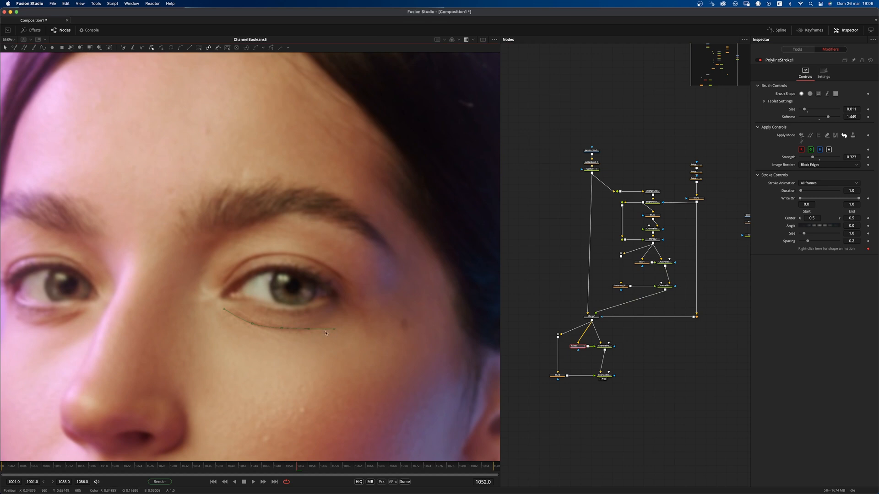
{"action": "scroll", "coordinate": [219, 298], "scroll_direction": "up", "scroll_amount": 3}
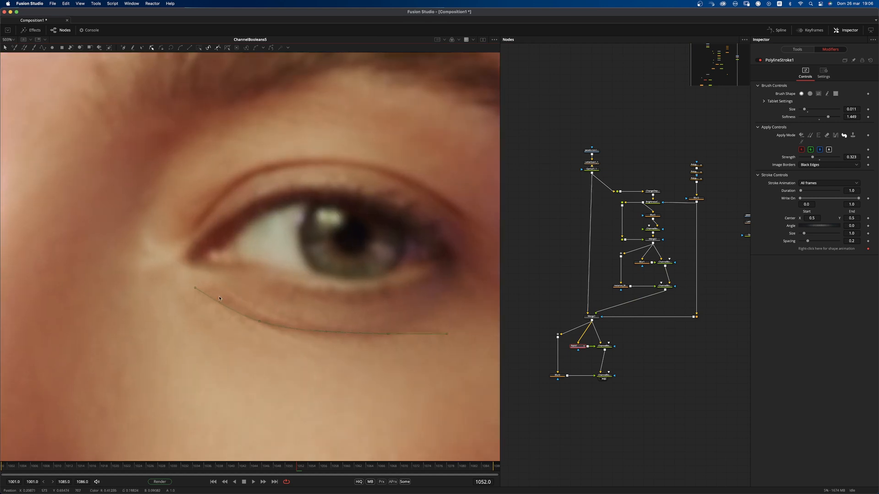
{"action": "mouse_move", "coordinate": [196, 288]}
{"action": "left_mouse_down"}
{"action": "mouse_move", "coordinate": [244, 298]}
{"action": "mouse_move", "coordinate": [206, 295]}
{"action": "left_mouse_up"}
{"action": "left_click_drag", "start_coordinate": [446, 338], "coordinate": [442, 334]}
{"action": "left_click_drag", "start_coordinate": [389, 335], "coordinate": [386, 334]}
{"action": "left_click_drag", "start_coordinate": [327, 334], "coordinate": [326, 335]}
{"action": "left_click_drag", "start_coordinate": [388, 330], "coordinate": [387, 332]}
{"action": "left_click", "coordinate": [596, 398]}
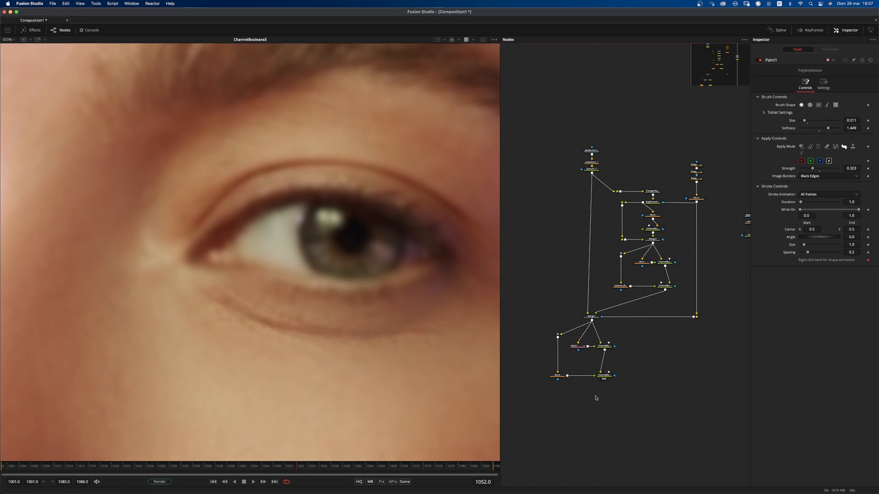
Step: Add a Merge node below ChannelBooleans5, using that node as background and the Merge1 branch as foreground
{"action": "scroll", "coordinate": [623, 371], "scroll_direction": "down", "scroll_amount": 2}
{"action": "left_click_drag", "start_coordinate": [539, 399], "coordinate": [653, 322]}
{"action": "left_click_drag", "start_coordinate": [570, 325], "coordinate": [621, 385]}
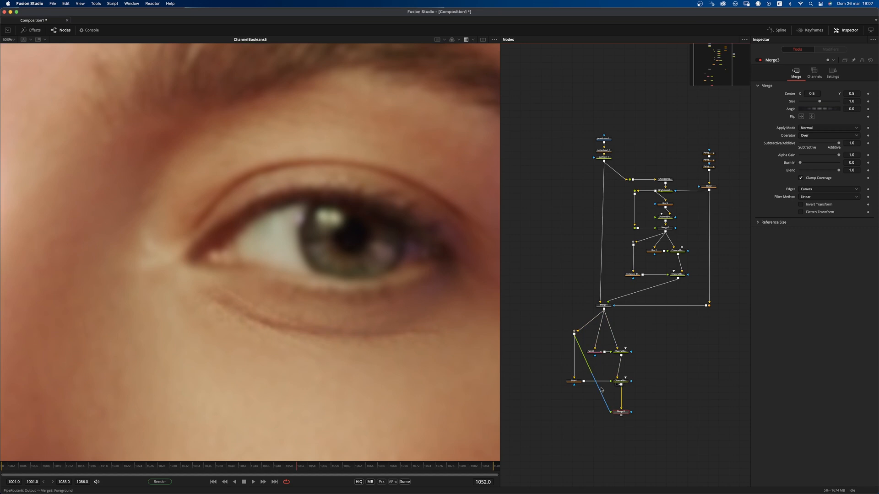
Step: Route Merge3's foreground connection around the Blur4 branch with two pipe routers, and show Merge3 in the viewer
{"action": "right_click", "coordinate": [566, 407]}
{"action": "left_click", "coordinate": [592, 372], "text": "alt"}
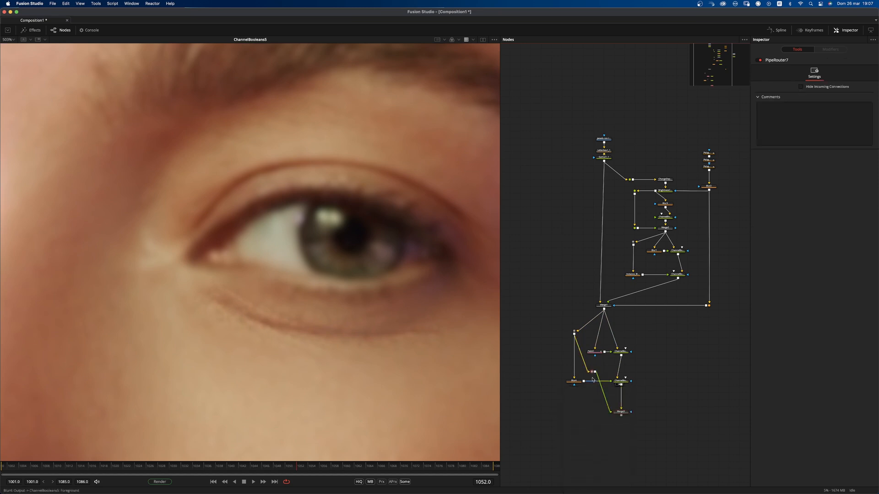
{"action": "left_click_drag", "start_coordinate": [592, 372], "coordinate": [552, 411]}
{"action": "left_click", "coordinate": [559, 386], "text": "alt"}
{"action": "left_click_drag", "start_coordinate": [558, 379], "coordinate": [553, 339]}
{"action": "left_click_drag", "start_coordinate": [624, 411], "coordinate": [616, 357]}
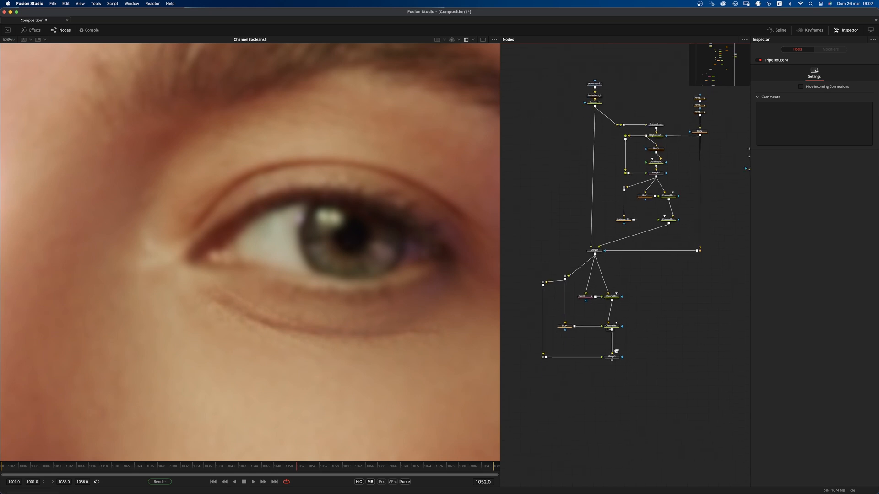
{"action": "scroll", "coordinate": [614, 357], "scroll_direction": "up", "scroll_amount": 2}
{"action": "left_click", "coordinate": [609, 361]}
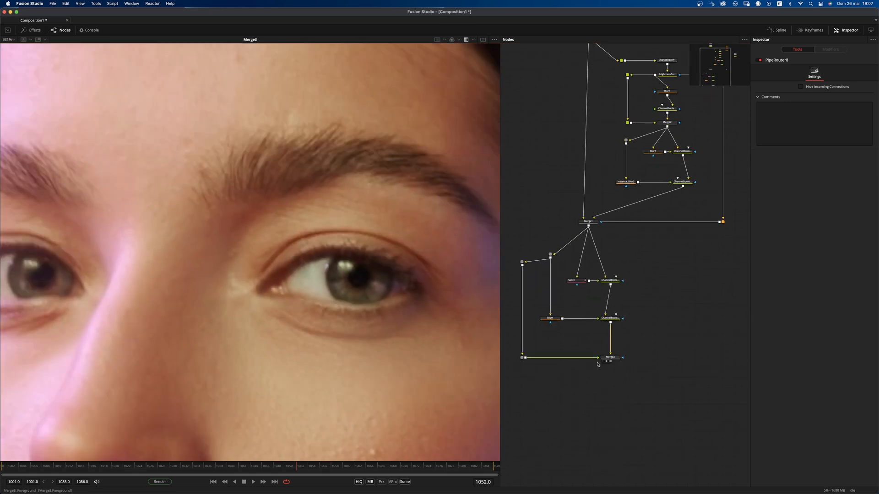
Step: Add a MaskPaint node as the effect mask of Merge3
{"action": "left_click", "coordinate": [610, 358]}
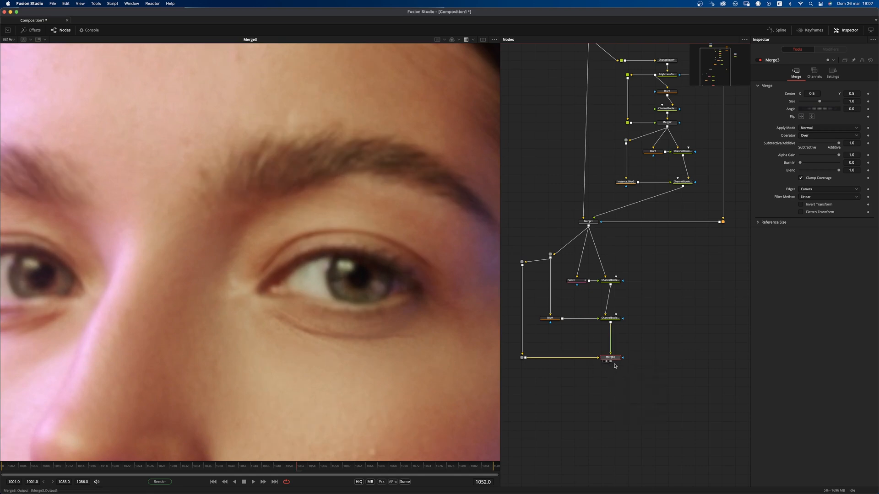
{"action": "key", "text": "shift+space"}
{"action": "type", "text": "bol"}
{"action": "key", "text": "BackSpace"}
{"action": "key", "text": "BackSpace"}
{"action": "key", "text": "BackSpace"}
{"action": "type", "text": "mask"}
{"action": "key", "text": "Down"}
{"action": "key", "text": "Return"}
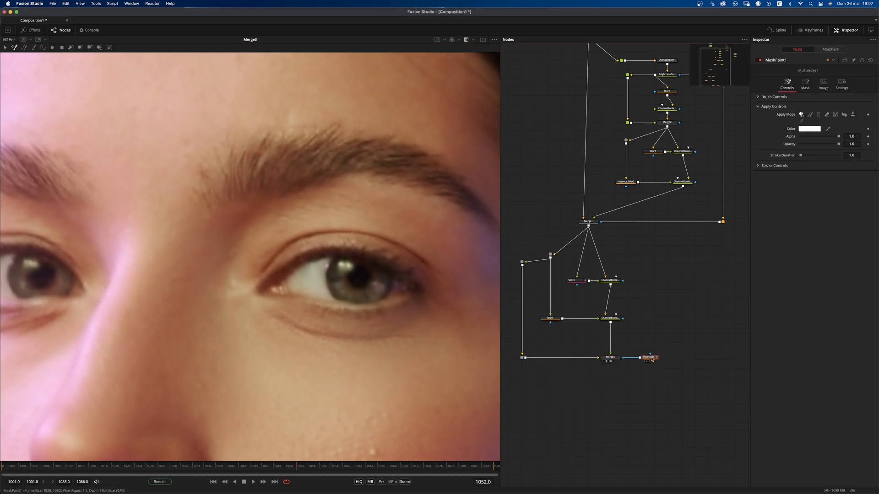
Step: Create a polyline stroke in MaskPaint1 and connect its shape to the polyline of PolylineStroke1
{"action": "left_click", "coordinate": [44, 48]}
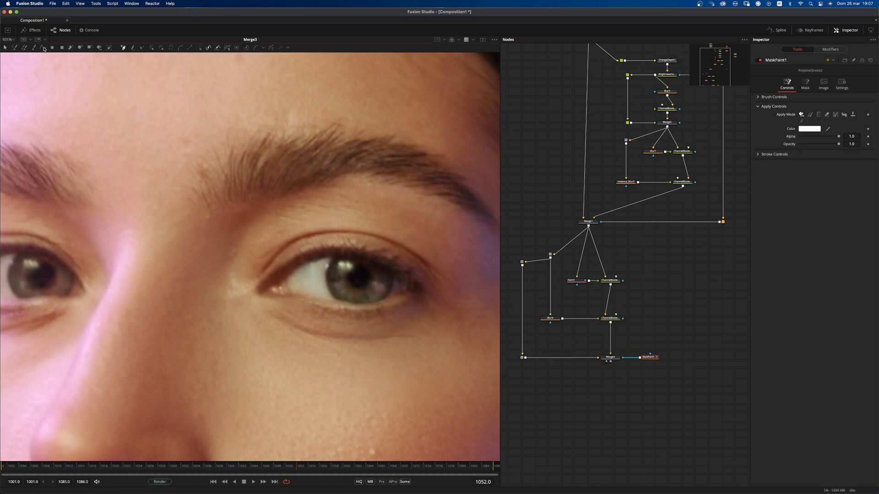
{"action": "left_click", "coordinate": [758, 155]}
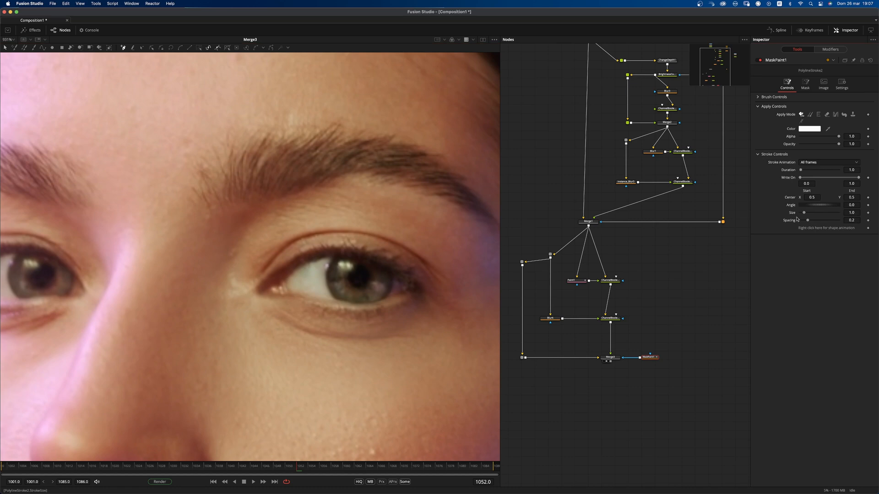
{"action": "right_click", "coordinate": [826, 230]}
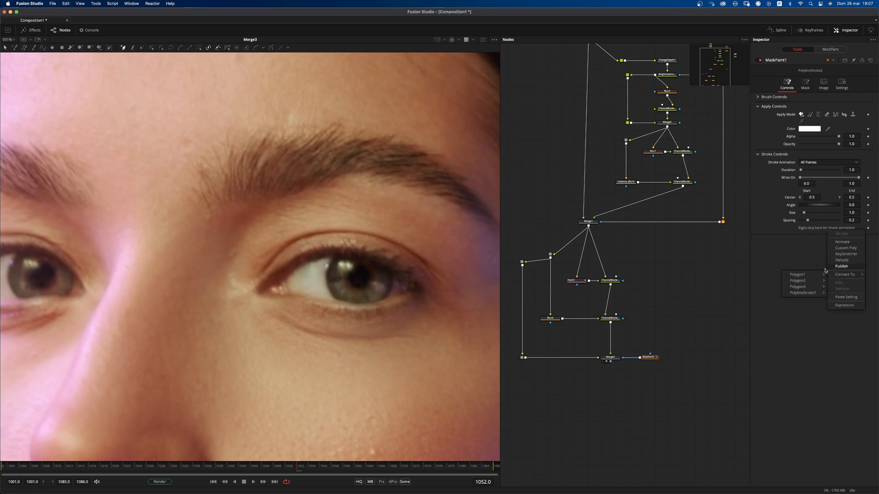
{"action": "mouse_move", "coordinate": [808, 295]}
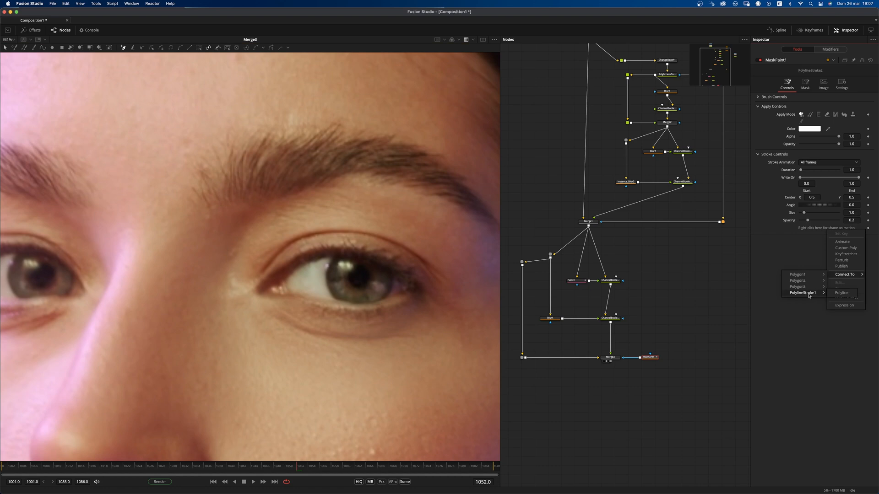
{"action": "left_click", "coordinate": [838, 294]}
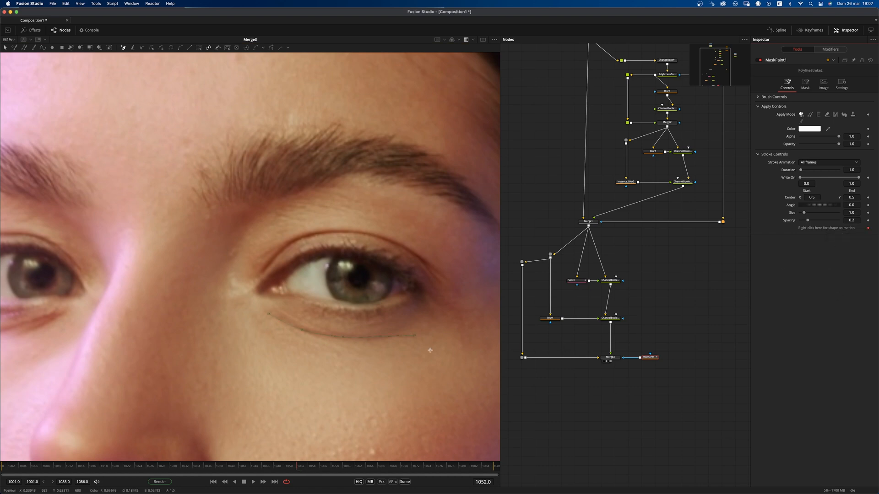
Step: Compare Paint1's stroke path with the MaskPaint1 mask in the viewer, and return the viewer to Merge3
{"action": "left_click_drag", "start_coordinate": [579, 282], "coordinate": [576, 282]}
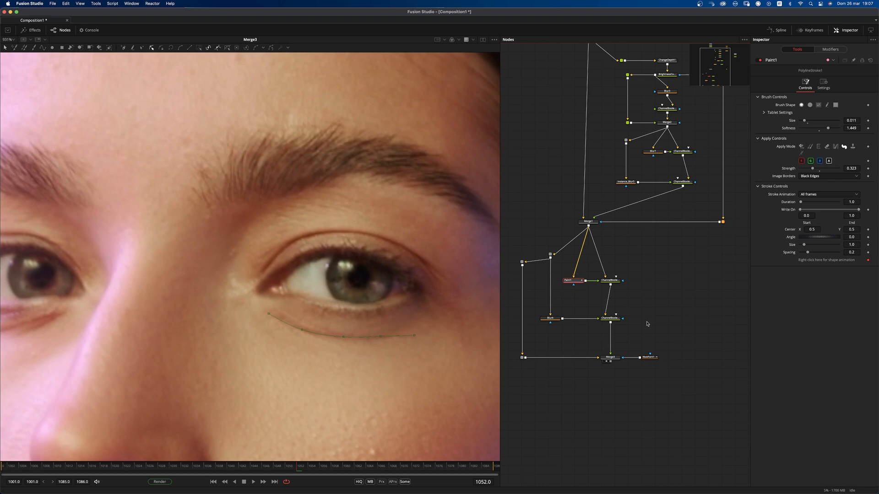
{"action": "left_click", "coordinate": [646, 361]}
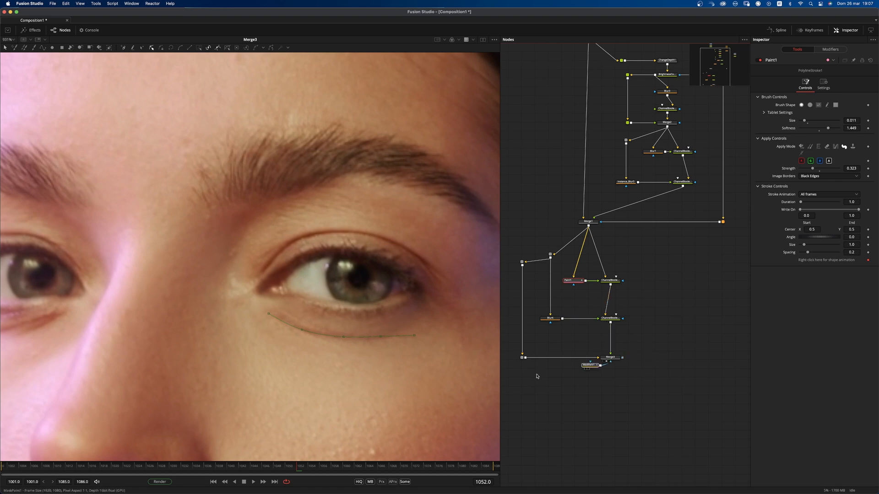
{"action": "left_click", "coordinate": [606, 361]}
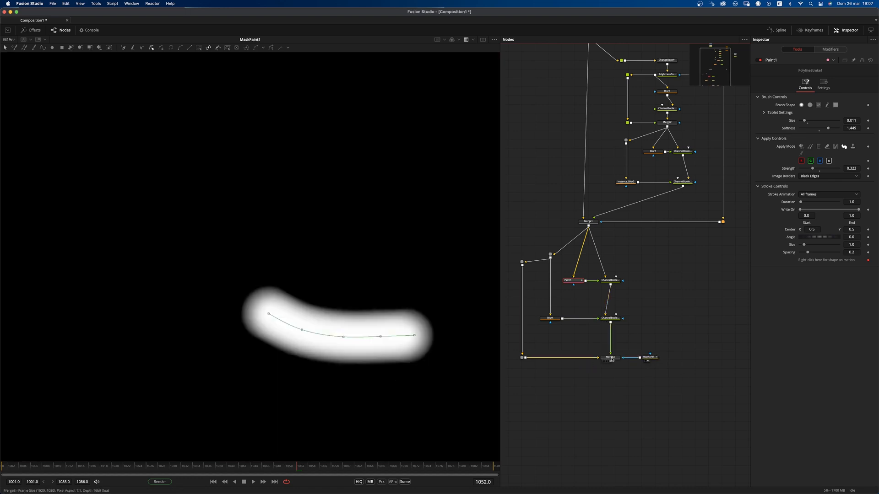
Step: Set the MaskPaint1 stroke's brush size to 0.0087 and softness to 1.024, checking the mask, and show Merge3 again
{"action": "left_click", "coordinate": [649, 357]}
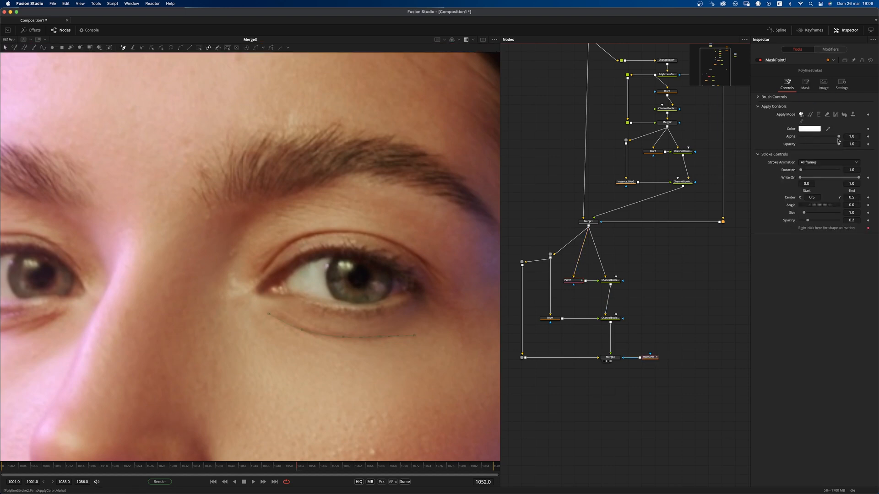
{"action": "left_click", "coordinate": [830, 50]}
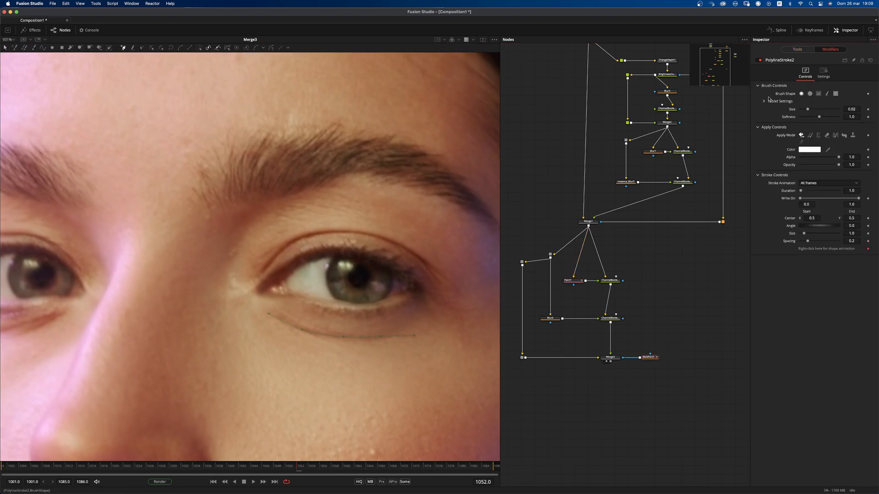
{"action": "left_click_drag", "start_coordinate": [808, 110], "coordinate": [827, 117]}
{"action": "left_click_drag", "start_coordinate": [647, 358], "coordinate": [447, 411]}
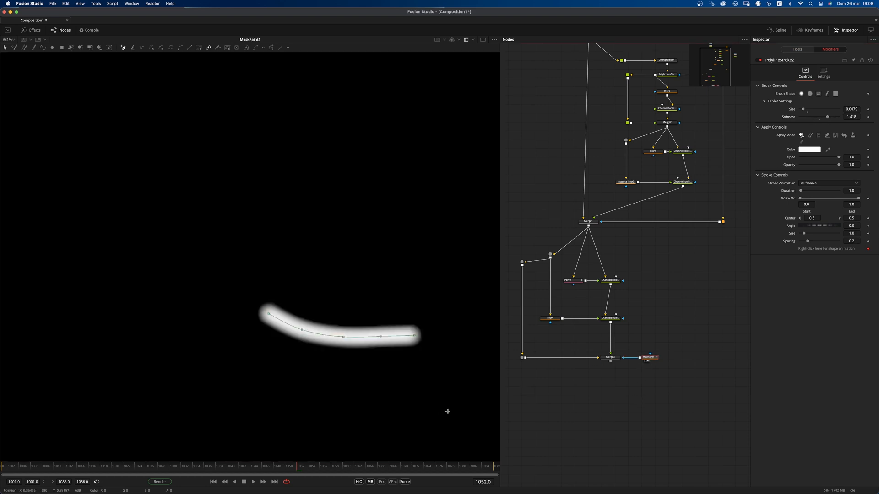
{"action": "mouse_move", "coordinate": [840, 118]}
{"action": "left_mouse_down"}
{"action": "mouse_move", "coordinate": [803, 112]}
{"action": "mouse_move", "coordinate": [819, 118]}
{"action": "left_mouse_up"}
{"action": "left_click", "coordinate": [625, 351]}
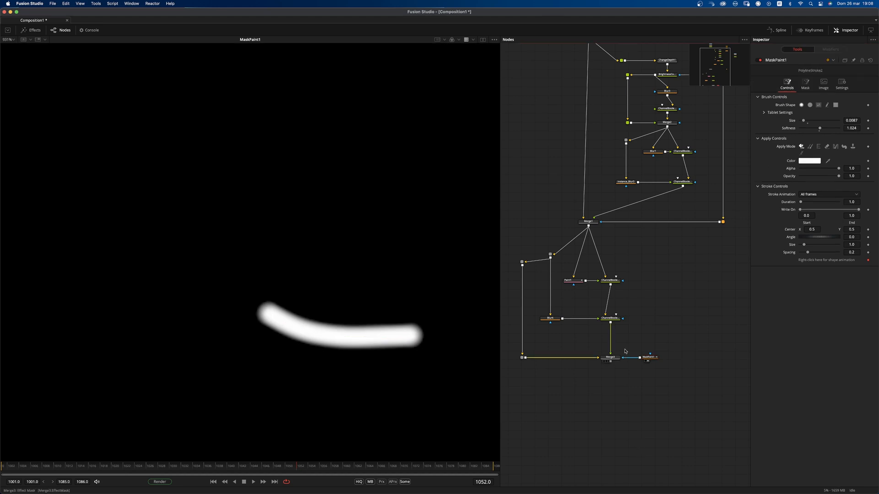
{"action": "left_click", "coordinate": [605, 361]}
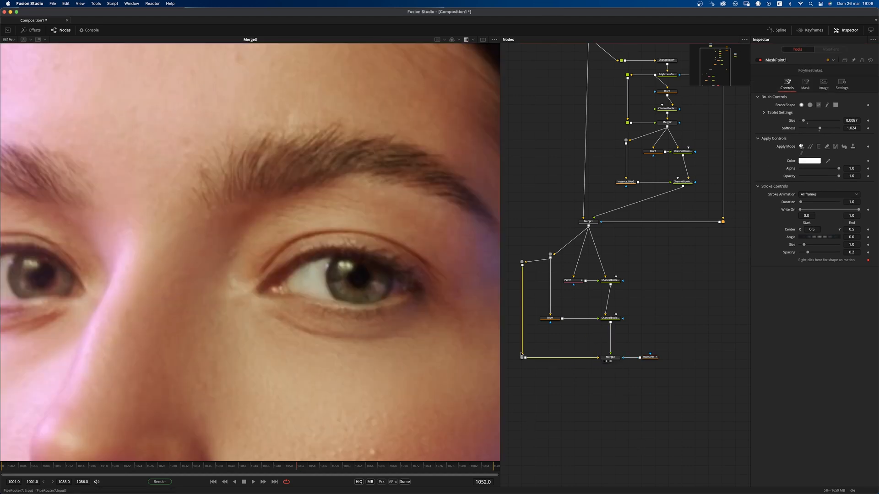
Step: Set Blur4's blur size to 7.9 and check the result on the face
{"action": "left_click", "coordinate": [550, 318]}
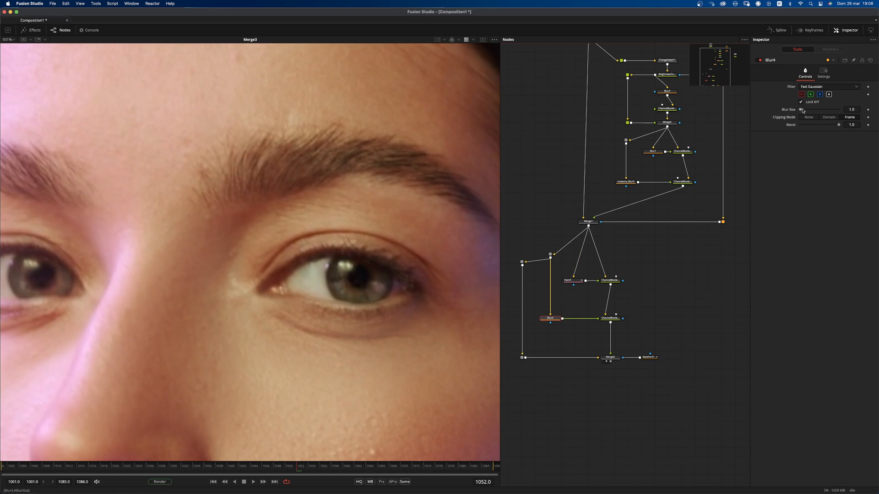
{"action": "left_click_drag", "start_coordinate": [802, 110], "coordinate": [803, 111]}
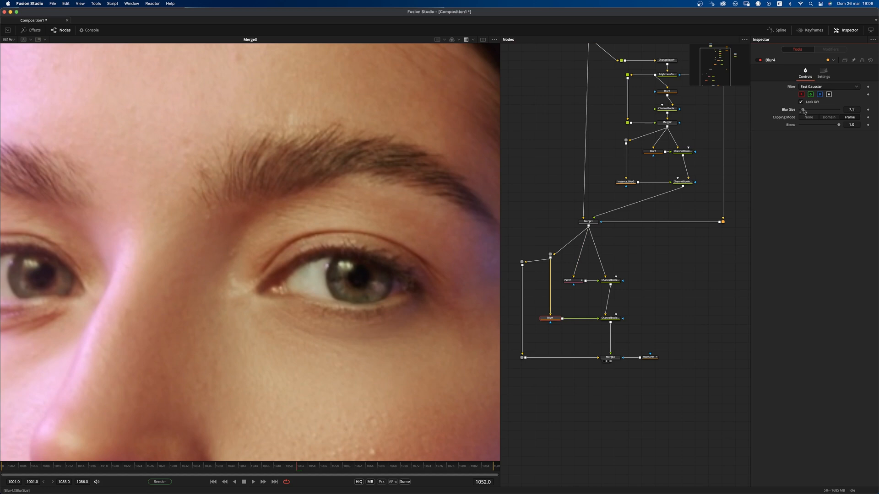
{"action": "left_click_drag", "start_coordinate": [805, 112], "coordinate": [804, 114]}
{"action": "scroll", "coordinate": [348, 319], "scroll_direction": "down", "scroll_amount": 8}
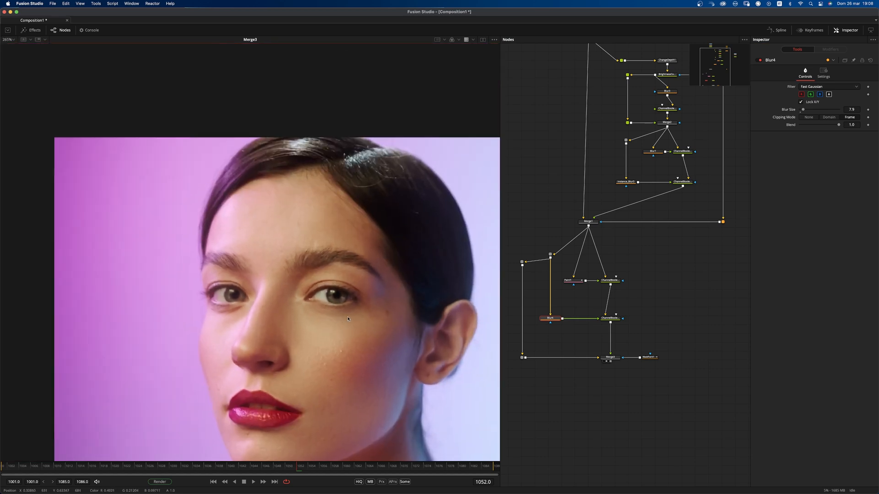
{"action": "scroll", "coordinate": [341, 313], "scroll_direction": "up", "scroll_amount": 4}
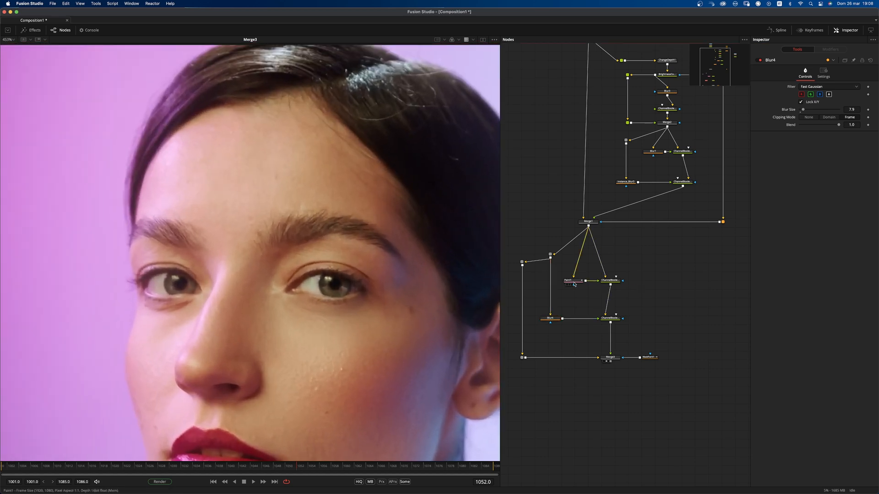
Step: Set Paint1's stroke strength to 0.323 and its softness to 1.37
{"action": "left_click", "coordinate": [573, 281]}
{"action": "mouse_move", "coordinate": [821, 169]}
{"action": "left_mouse_down"}
{"action": "mouse_move", "coordinate": [801, 170]}
{"action": "mouse_move", "coordinate": [813, 169]}
{"action": "left_mouse_up"}
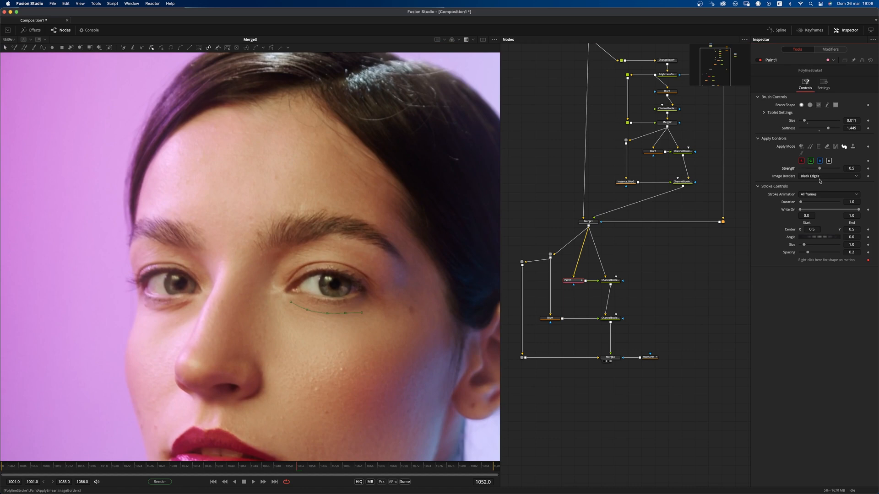
{"action": "scroll", "coordinate": [330, 302], "scroll_direction": "up", "scroll_amount": 1}
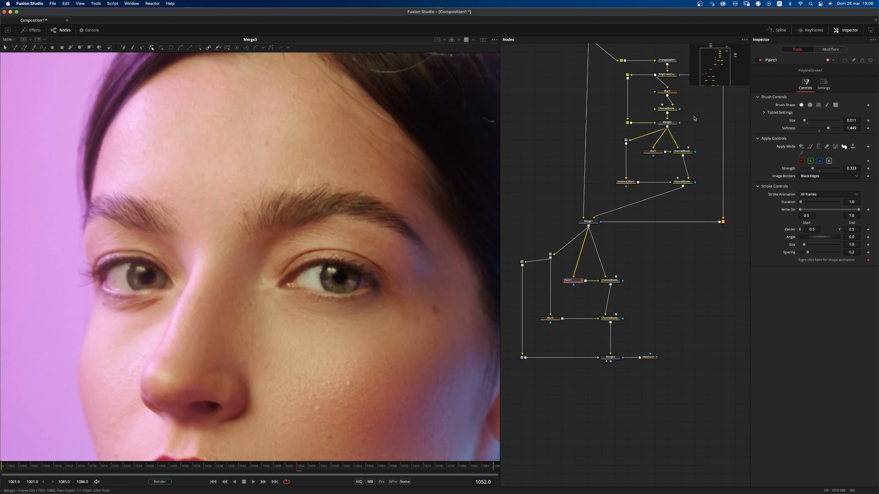
{"action": "mouse_move", "coordinate": [827, 128]}
{"action": "left_mouse_down"}
{"action": "mouse_move", "coordinate": [789, 133]}
{"action": "mouse_move", "coordinate": [837, 131]}
{"action": "mouse_move", "coordinate": [825, 132]}
{"action": "left_mouse_up"}
Step: Examine the under-eye retouch in Merge3's output at different magnifications and review the whole node tree
{"action": "scroll", "coordinate": [278, 296], "scroll_direction": "down", "scroll_amount": 2}
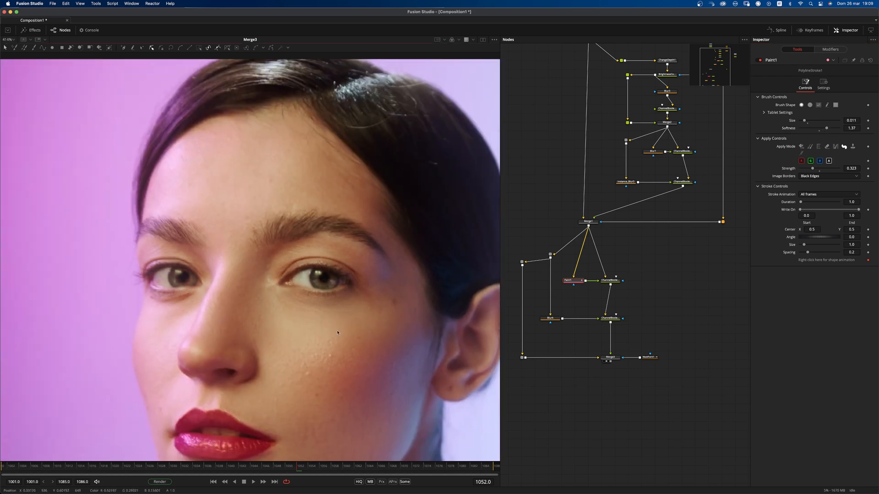
{"action": "scroll", "coordinate": [316, 265], "scroll_direction": "up", "scroll_amount": 2}
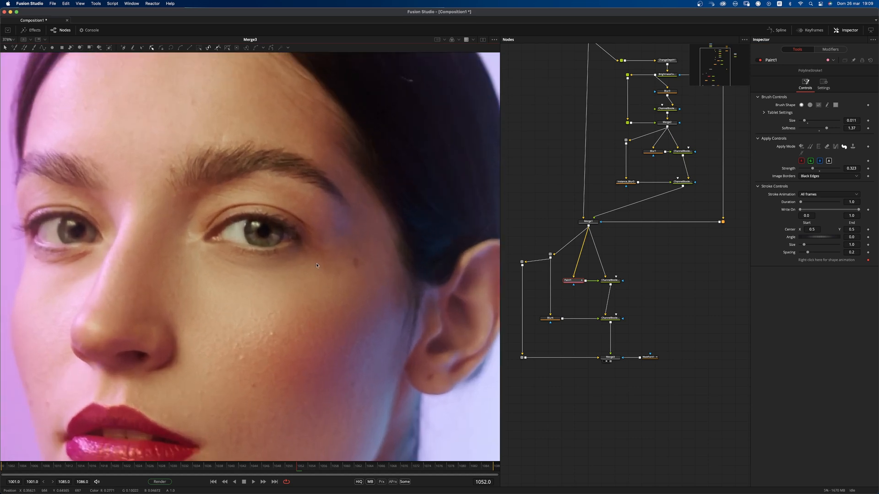
{"action": "scroll", "coordinate": [308, 266], "scroll_direction": "down", "scroll_amount": 3}
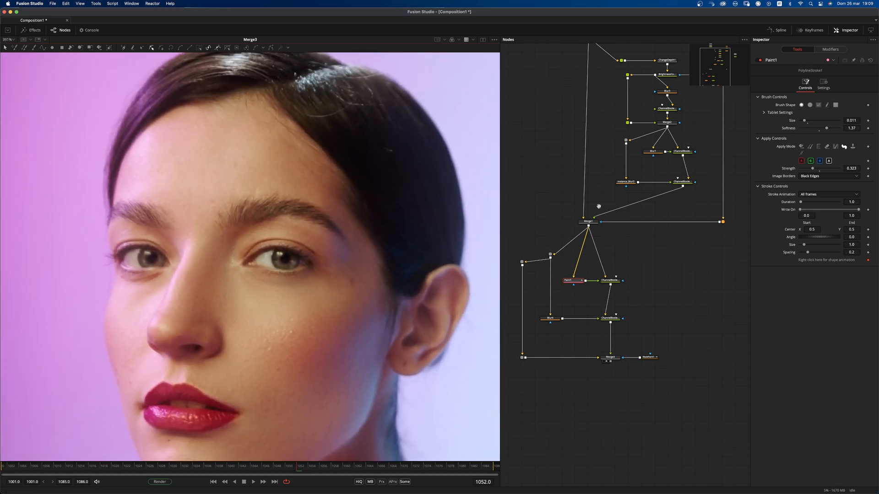
{"action": "scroll", "coordinate": [614, 123], "scroll_direction": "up", "scroll_amount": 3}
{"action": "left_click_drag", "start_coordinate": [597, 110], "coordinate": [482, 316]}
{"action": "left_click", "coordinate": [619, 436]}
{"action": "left_click_drag", "start_coordinate": [620, 435], "coordinate": [306, 296]}
{"action": "scroll", "coordinate": [306, 297], "scroll_direction": "up", "scroll_amount": 2}
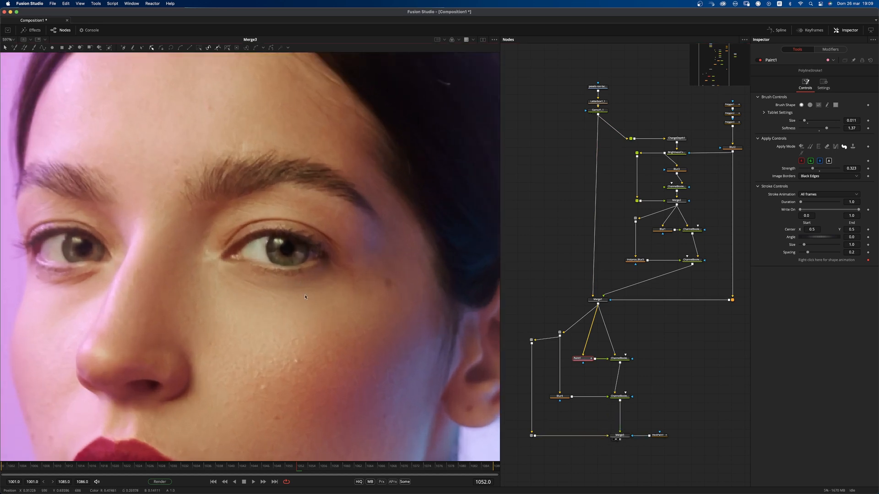
{"action": "scroll", "coordinate": [294, 282], "scroll_direction": "down", "scroll_amount": 2}
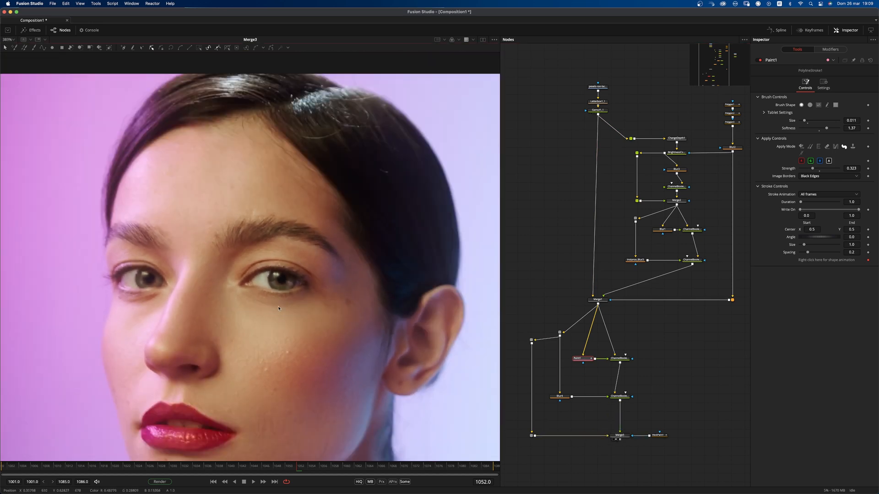
{"action": "scroll", "coordinate": [191, 172], "scroll_direction": "down", "scroll_amount": 5}
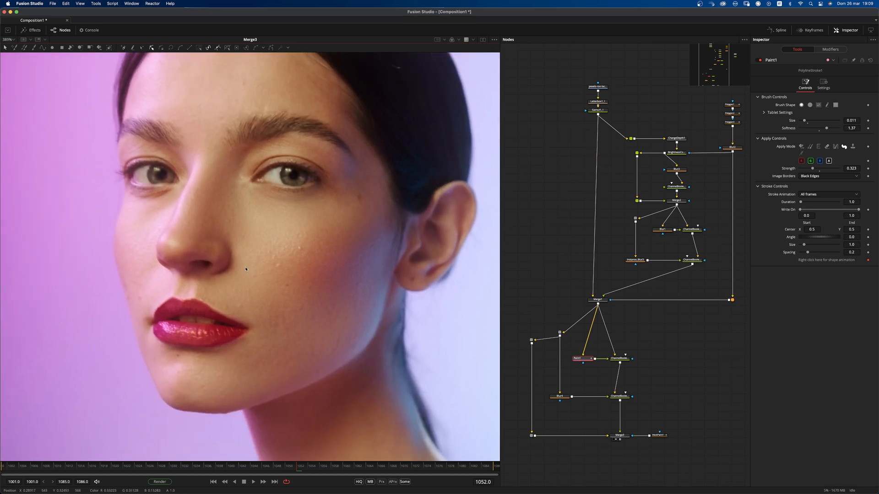
{"action": "scroll", "coordinate": [250, 241], "scroll_direction": "up", "scroll_amount": 3}
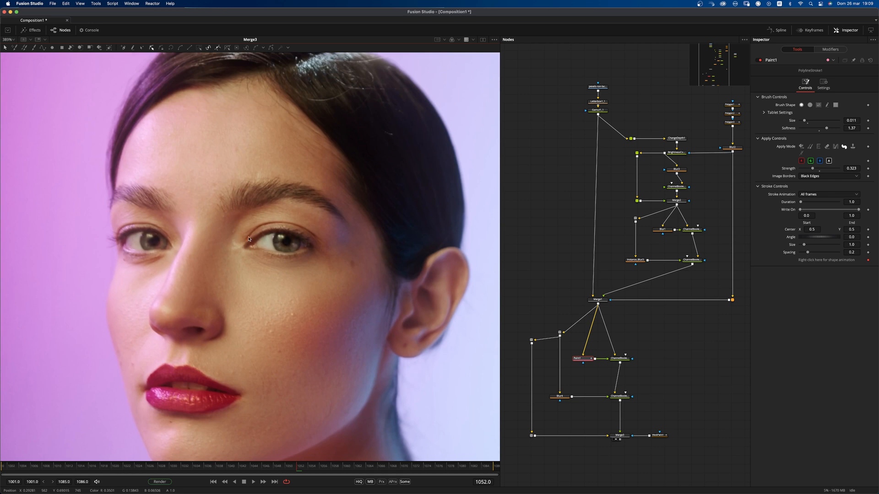
{"action": "scroll", "coordinate": [279, 268], "scroll_direction": "down", "scroll_amount": 1}
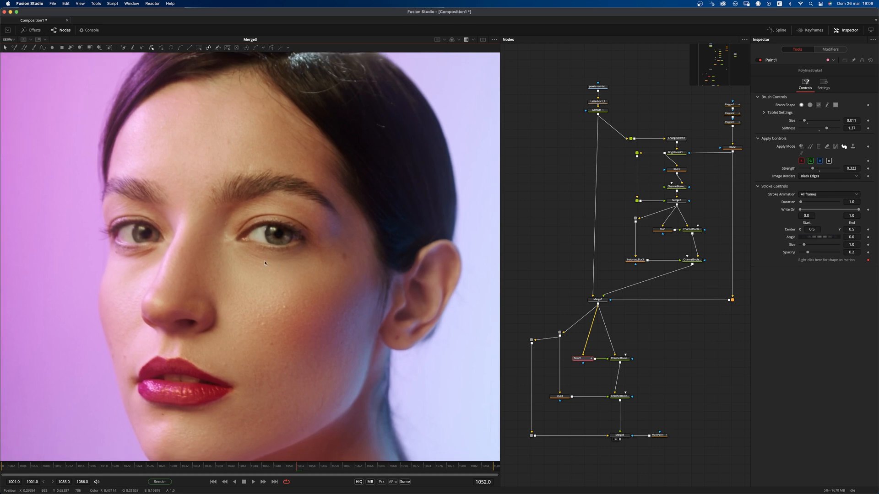
{"action": "scroll", "coordinate": [595, 344], "scroll_direction": "down", "scroll_amount": 5}
Step: Try lowering Merge3's blend to 0.693 and compare it with full blend on the face at different magnifications
{"action": "left_click", "coordinate": [592, 376]}
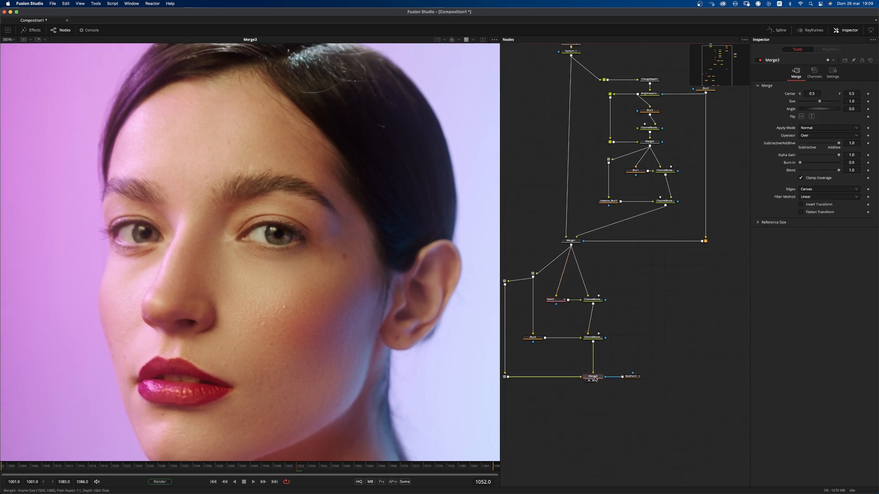
{"action": "mouse_move", "coordinate": [839, 172]}
{"action": "left_mouse_down"}
{"action": "mouse_move", "coordinate": [812, 169]}
{"action": "mouse_move", "coordinate": [825, 170]}
{"action": "left_mouse_up"}
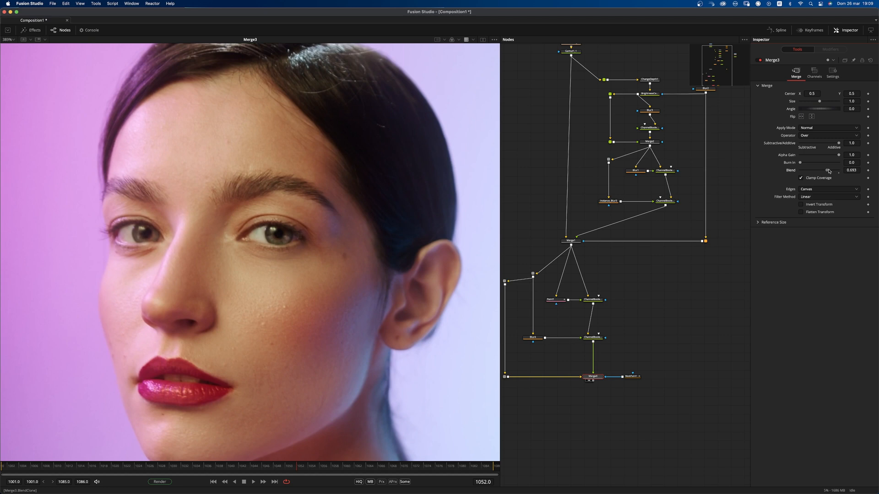
{"action": "scroll", "coordinate": [256, 285], "scroll_direction": "down", "scroll_amount": 3}
{"action": "scroll", "coordinate": [256, 285], "scroll_direction": "down", "scroll_amount": 2}
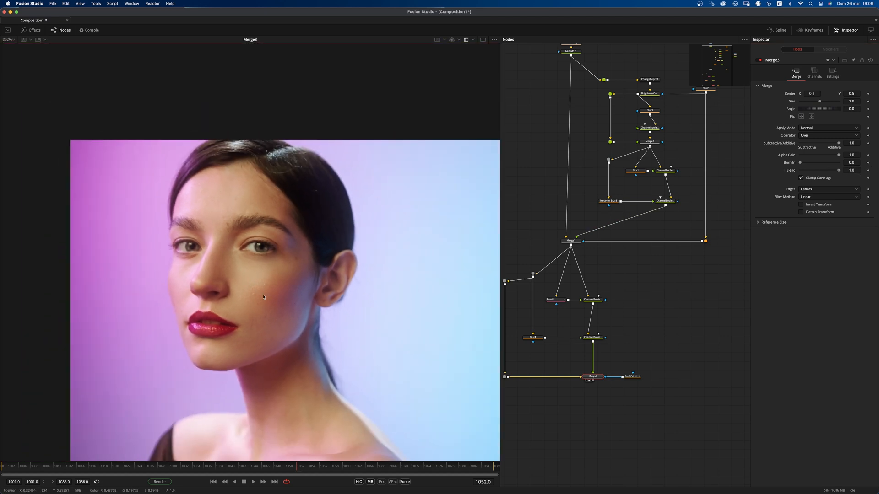
{"action": "scroll", "coordinate": [259, 308], "scroll_direction": "up", "scroll_amount": 3}
{"action": "scroll", "coordinate": [256, 289], "scroll_direction": "down", "scroll_amount": 1}
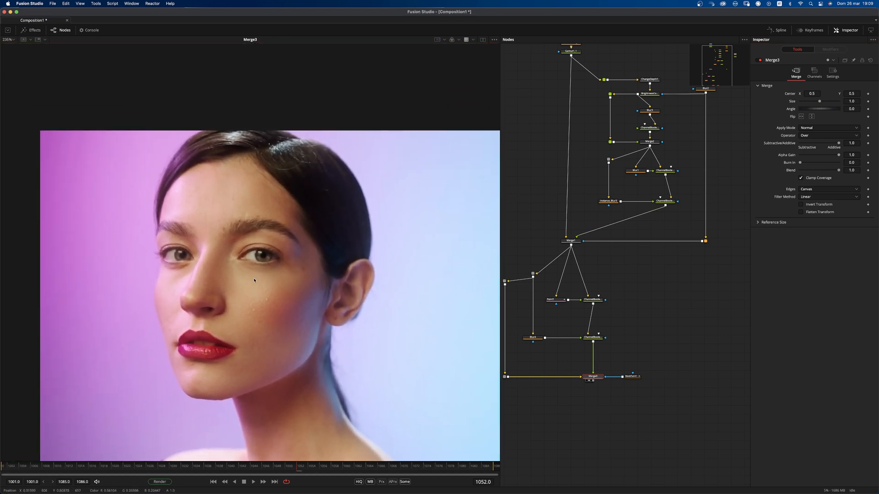
{"action": "scroll", "coordinate": [252, 274], "scroll_direction": "up", "scroll_amount": 2}
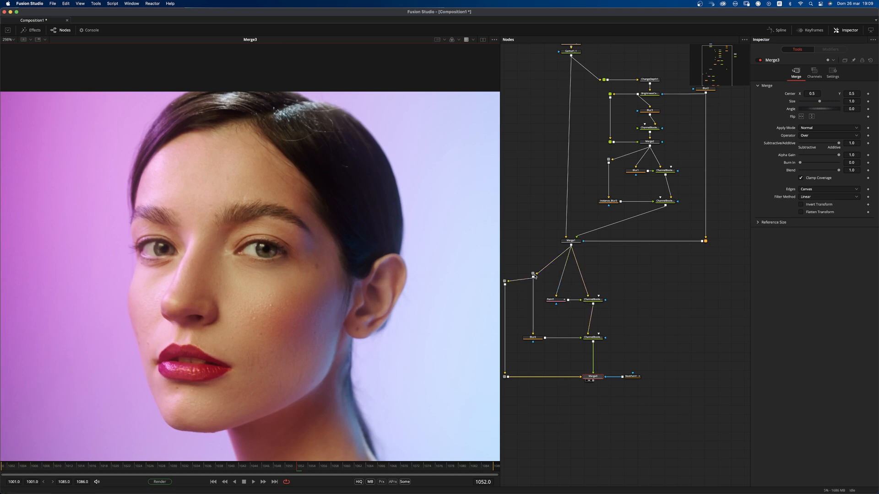
Step: Review the Paint1 stroke settings, view the older woman's portrait from its own Gamut1 node, and examine her forehead closely
{"action": "scroll", "coordinate": [581, 300], "scroll_direction": "left", "scroll_amount": 1}
{"action": "left_click", "coordinate": [583, 301]}
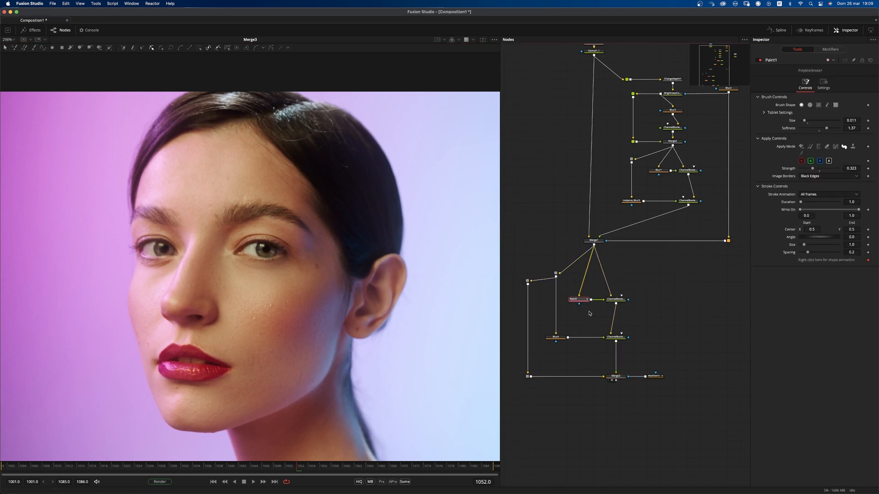
{"action": "scroll", "coordinate": [258, 316], "scroll_direction": "down", "scroll_amount": 4}
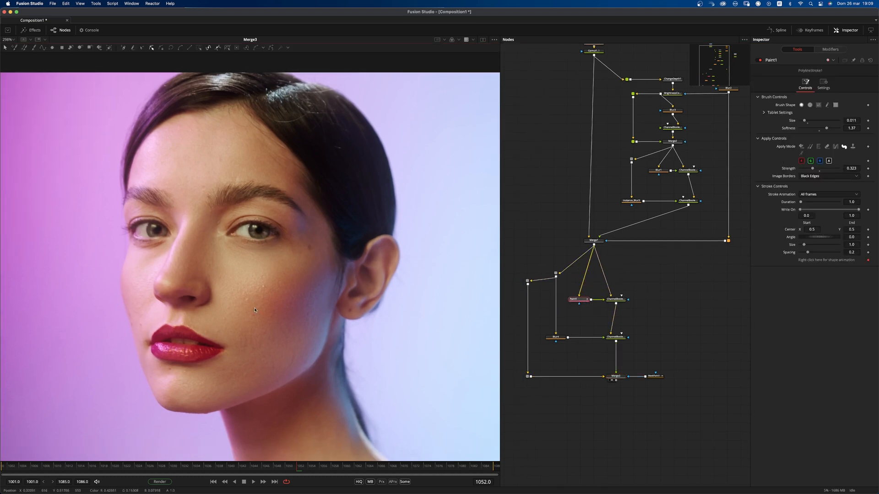
{"action": "left_click_drag", "start_coordinate": [672, 395], "coordinate": [485, 349]}
{"action": "left_click_drag", "start_coordinate": [677, 111], "coordinate": [595, 250]}
{"action": "left_click_drag", "start_coordinate": [605, 180], "coordinate": [638, 229]}
{"action": "key", "text": "1"}
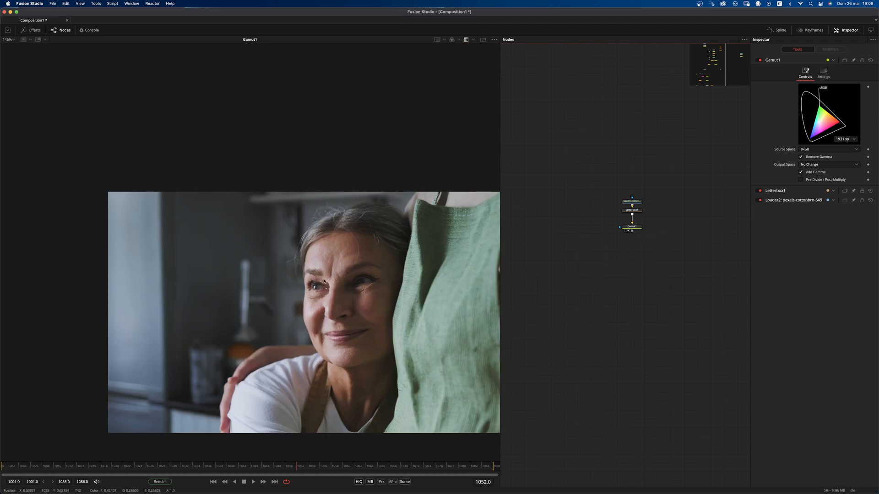
{"action": "scroll", "coordinate": [302, 266], "scroll_direction": "up", "scroll_amount": 4}
{"action": "scroll", "coordinate": [305, 275], "scroll_direction": "up", "scroll_amount": 4}
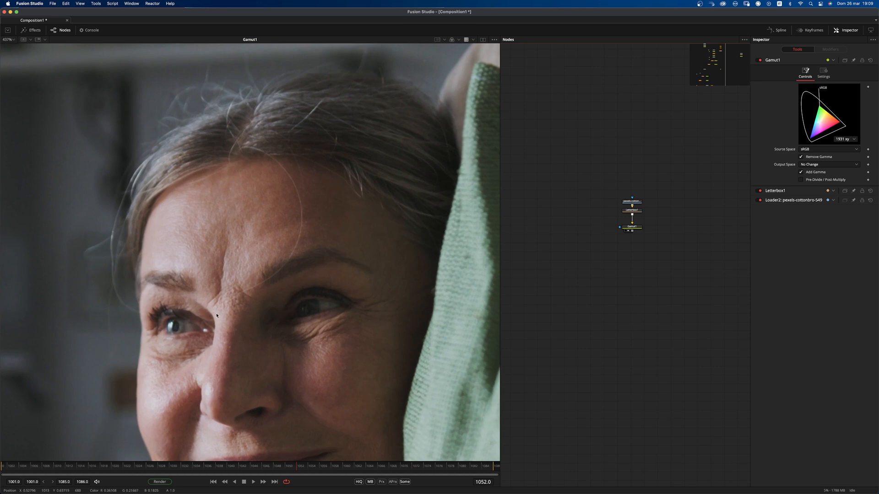
Step: Add a Paint node after Gamut1 in the second portrait's node chain and show its output in the viewer
{"action": "left_click", "coordinate": [625, 229]}
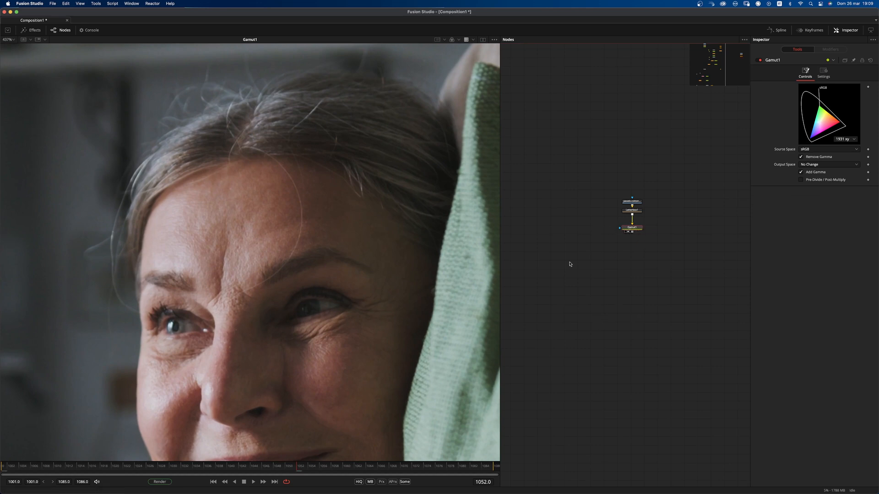
{"action": "key", "text": "shift+space"}
{"action": "type", "text": "p"}
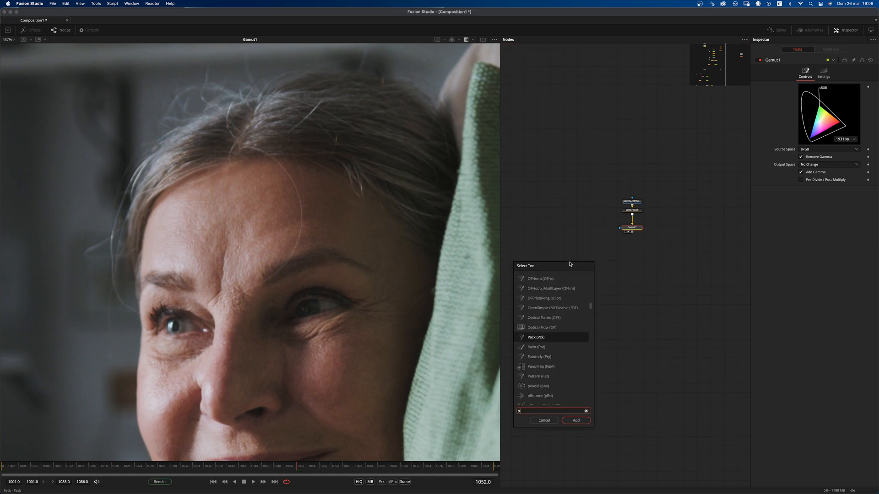
{"action": "type", "text": "aint"}
{"action": "key", "text": "Return"}
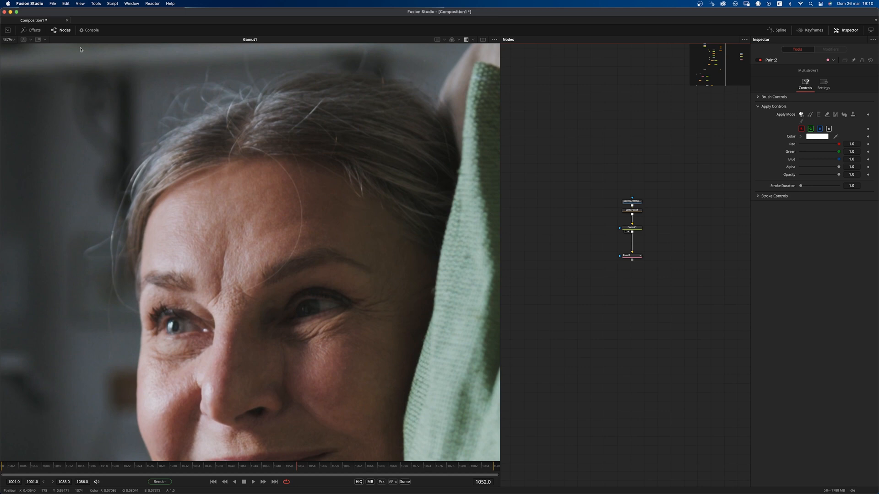
{"action": "left_click", "coordinate": [632, 257]}
{"action": "mouse_move", "coordinate": [631, 258]}
{"action": "left_mouse_down"}
{"action": "mouse_move", "coordinate": [407, 276]}
{"action": "mouse_move", "coordinate": [375, 265]}
{"action": "left_mouse_up"}
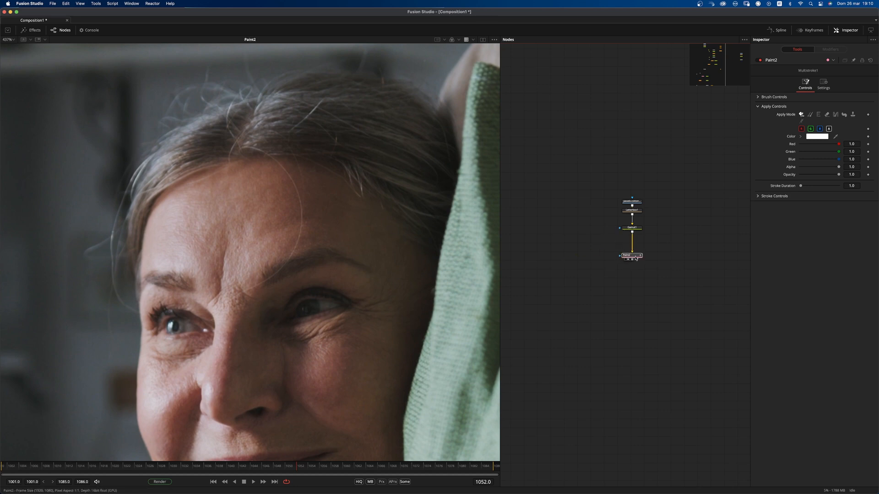
Step: Draw a polyline stroke in Smear mode along the stray hair, from the hairline across the forehead and eyebrow to the nose bridge
{"action": "left_click", "coordinate": [43, 47]}
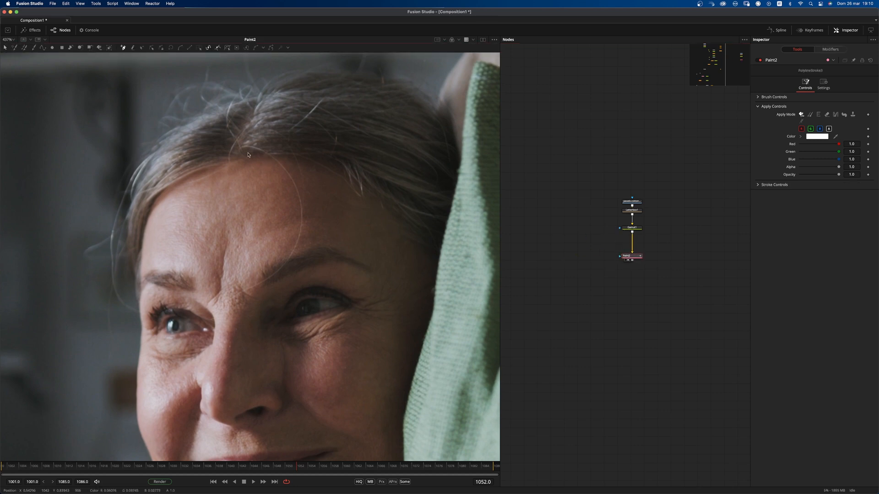
{"action": "scroll", "coordinate": [246, 137], "scroll_direction": "up", "scroll_amount": 3}
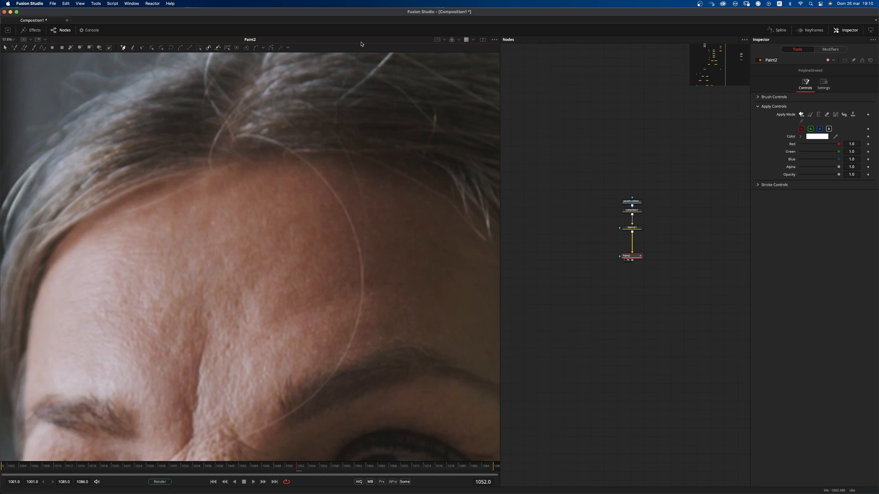
{"action": "left_click", "coordinate": [236, 152]}
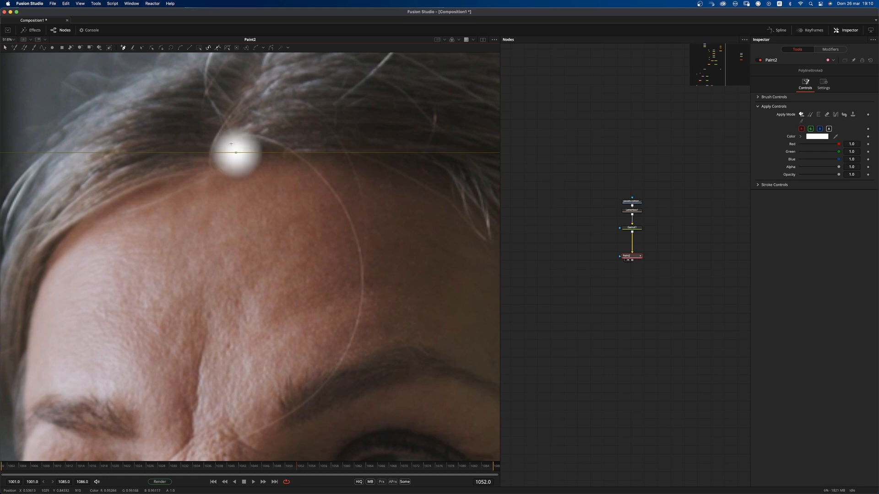
{"action": "left_click", "coordinate": [844, 115]}
{"action": "left_click", "coordinate": [270, 140]}
{"action": "left_click", "coordinate": [333, 192]}
{"action": "left_click_drag", "start_coordinate": [361, 278], "coordinate": [360, 312]}
{"action": "left_click", "coordinate": [338, 364]}
{"action": "left_click_drag", "start_coordinate": [277, 417], "coordinate": [402, 292]}
{"action": "left_click", "coordinate": [398, 298]}
{"action": "left_click", "coordinate": [338, 328]}
{"action": "left_click_drag", "start_coordinate": [331, 336], "coordinate": [208, 479]}
Step: Refine the stroke's control points against the unpainted Gamut1 image so the path follows the stray hair down to the nose bridge
{"action": "left_click_drag", "start_coordinate": [631, 228], "coordinate": [255, 150]}
{"action": "left_click", "coordinate": [142, 47]}
{"action": "scroll", "coordinate": [245, 132], "scroll_direction": "up", "scroll_amount": 6}
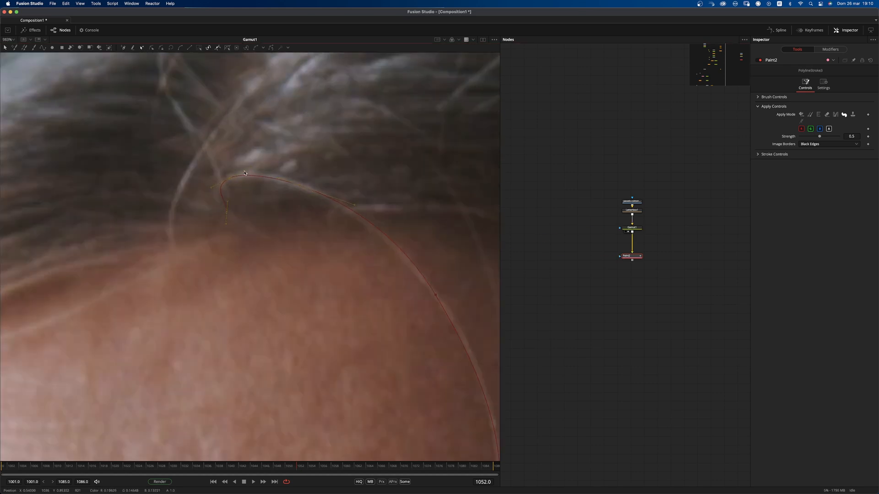
{"action": "left_click_drag", "start_coordinate": [417, 283], "coordinate": [324, 276]}
{"action": "left_click_drag", "start_coordinate": [378, 345], "coordinate": [384, 339]}
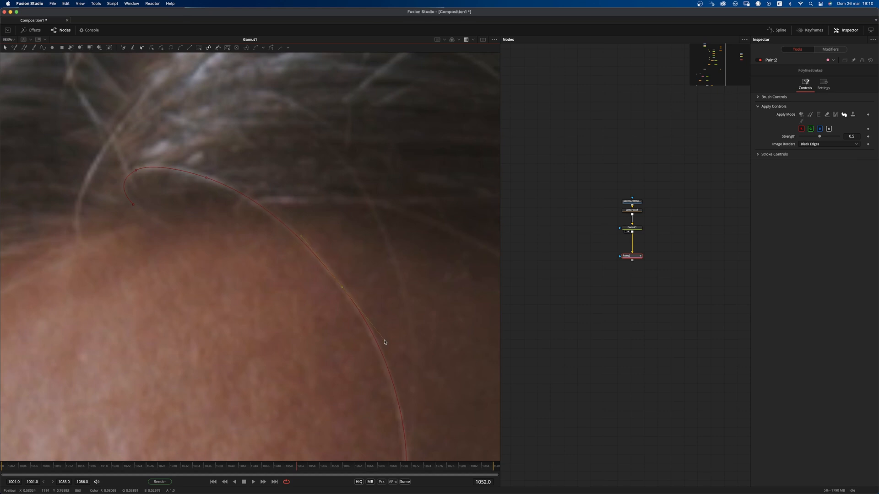
{"action": "left_click_drag", "start_coordinate": [338, 271], "coordinate": [297, 169]}
{"action": "scroll", "coordinate": [298, 169], "scroll_direction": "down", "scroll_amount": 2}
{"action": "left_click", "coordinate": [353, 332]}
{"action": "left_click_drag", "start_coordinate": [354, 332], "coordinate": [353, 329]}
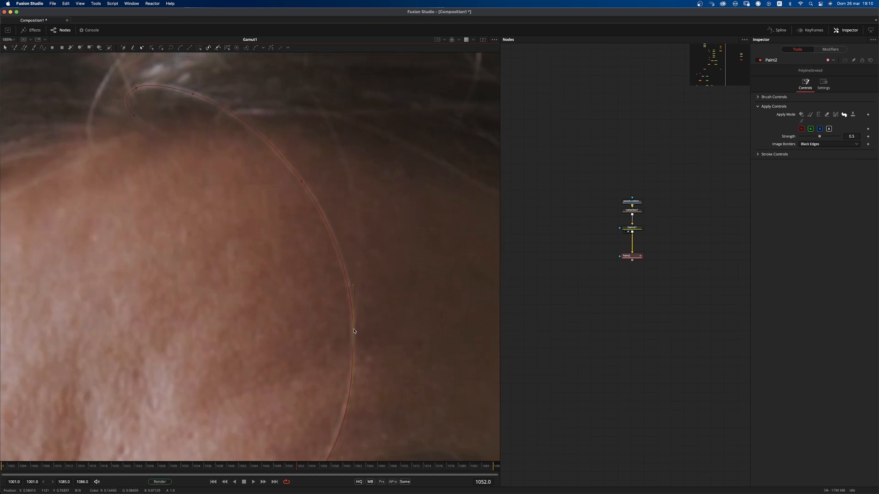
{"action": "scroll", "coordinate": [359, 191], "scroll_direction": "down", "scroll_amount": 5}
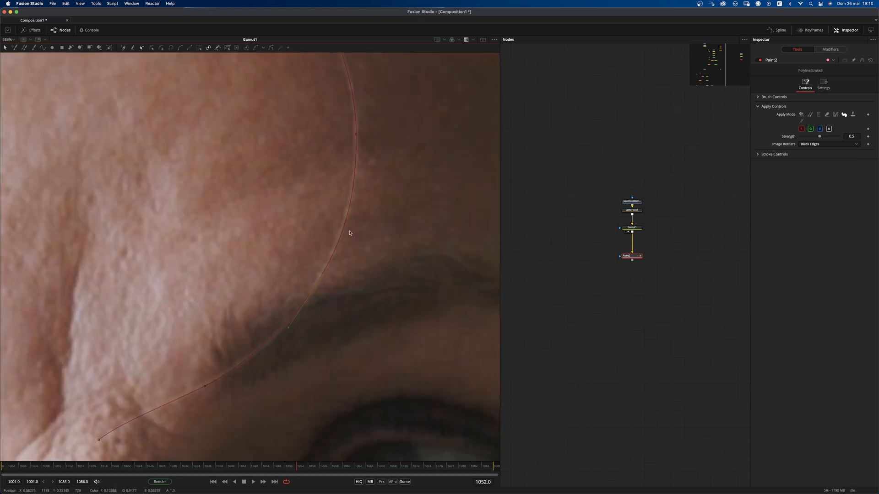
{"action": "scroll", "coordinate": [372, 208], "scroll_direction": "down", "scroll_amount": 4}
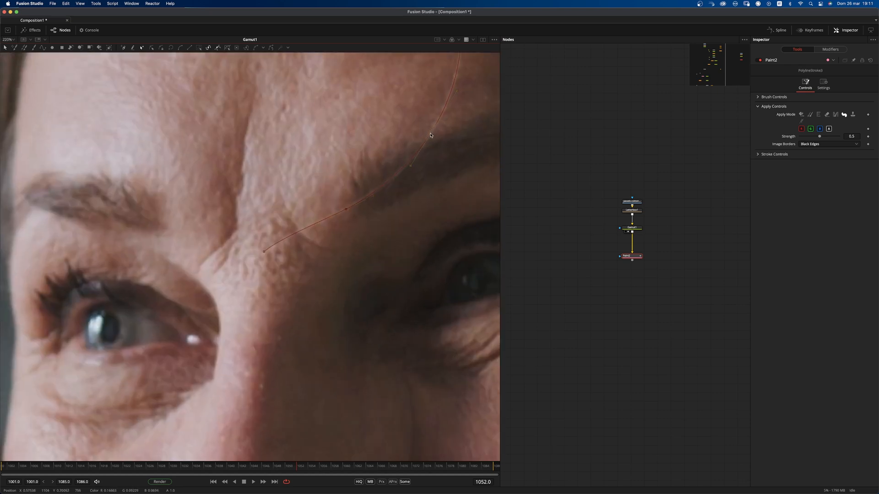
{"action": "left_click_drag", "start_coordinate": [404, 144], "coordinate": [345, 201]}
{"action": "left_click", "coordinate": [258, 257]}
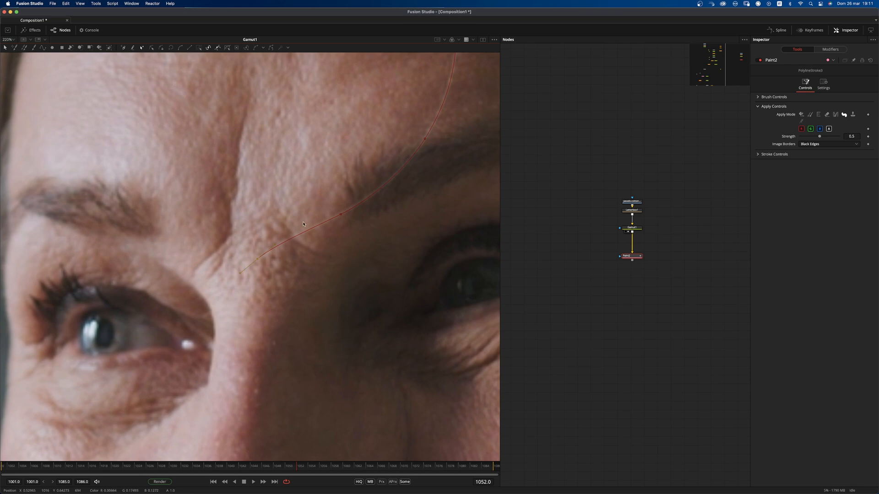
{"action": "scroll", "coordinate": [279, 244], "scroll_direction": "down", "scroll_amount": 2}
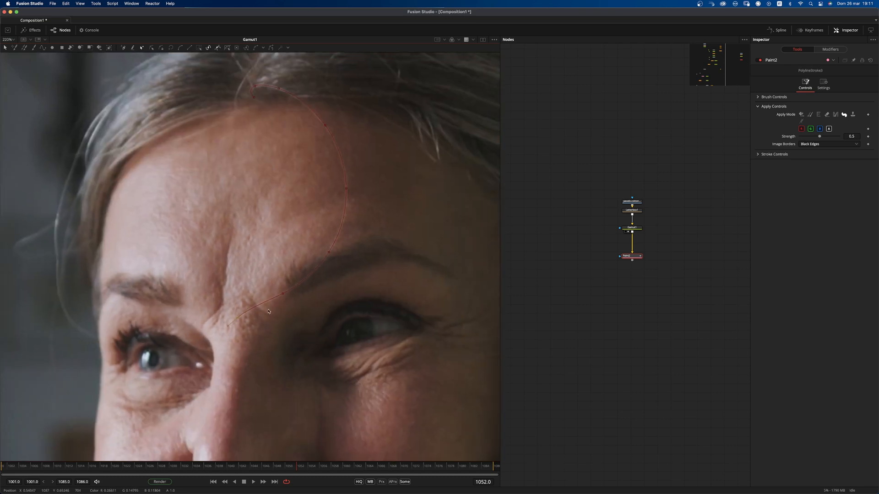
Step: View Paint2 and set the polyline stroke's brush size to 0.0079 and softness to 1.496, checking the forehead
{"action": "left_click_drag", "start_coordinate": [628, 257], "coordinate": [481, 272]}
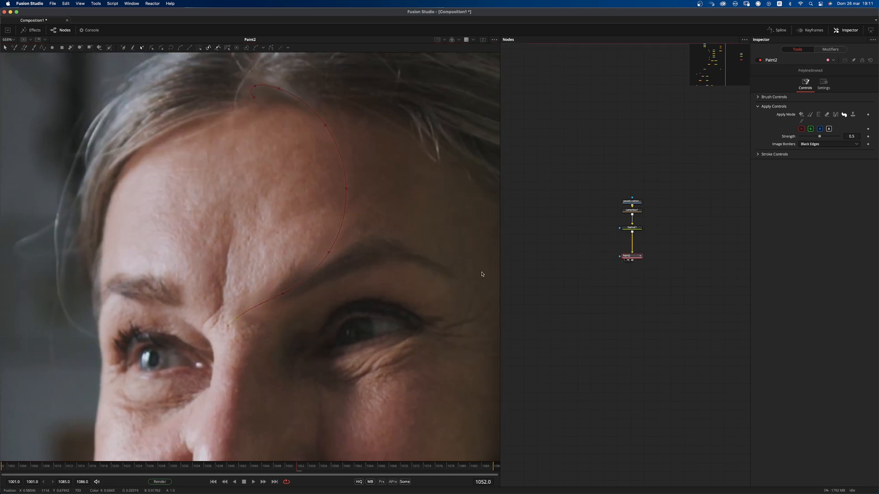
{"action": "left_click", "coordinate": [830, 49]}
{"action": "left_click", "coordinate": [758, 85]}
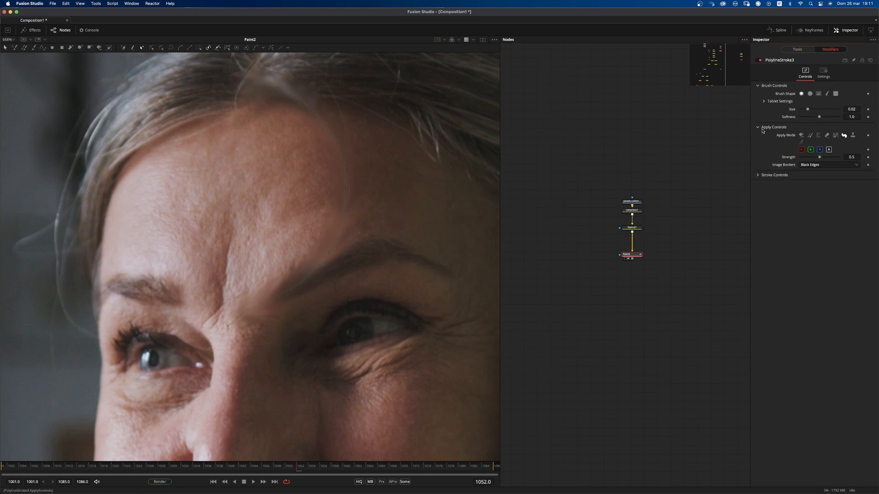
{"action": "left_click", "coordinate": [759, 175]}
{"action": "left_click_drag", "start_coordinate": [820, 117], "coordinate": [838, 117]}
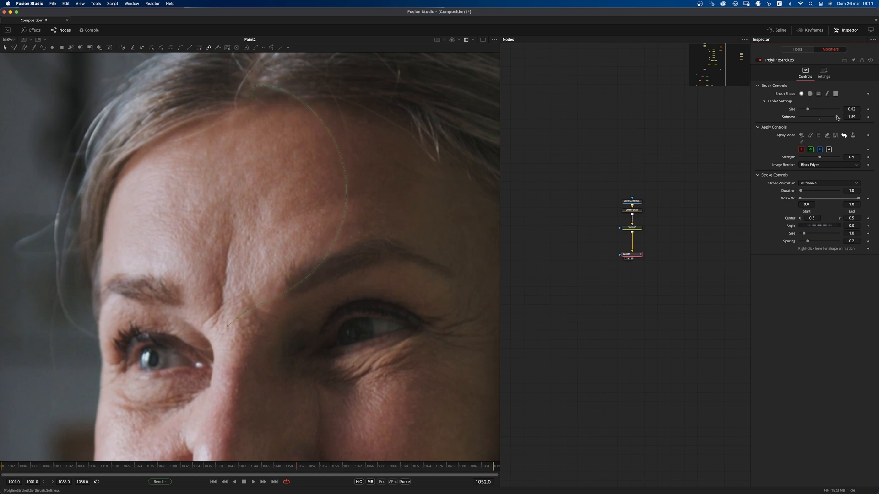
{"action": "left_click_drag", "start_coordinate": [809, 110], "coordinate": [805, 113]}
{"action": "scroll", "coordinate": [361, 223], "scroll_direction": "up", "scroll_amount": 6}
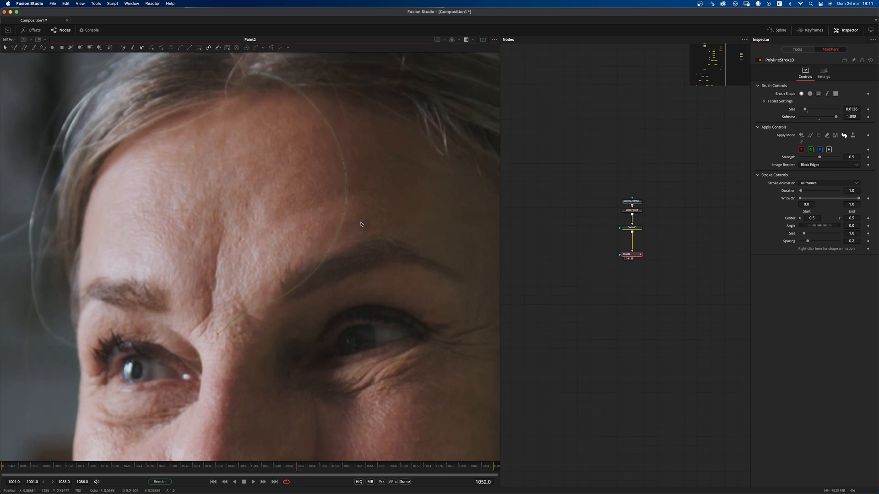
{"action": "mouse_move", "coordinate": [835, 116]}
{"action": "left_mouse_down"}
{"action": "mouse_move", "coordinate": [803, 111]}
{"action": "mouse_move", "coordinate": [831, 118]}
{"action": "left_mouse_up"}
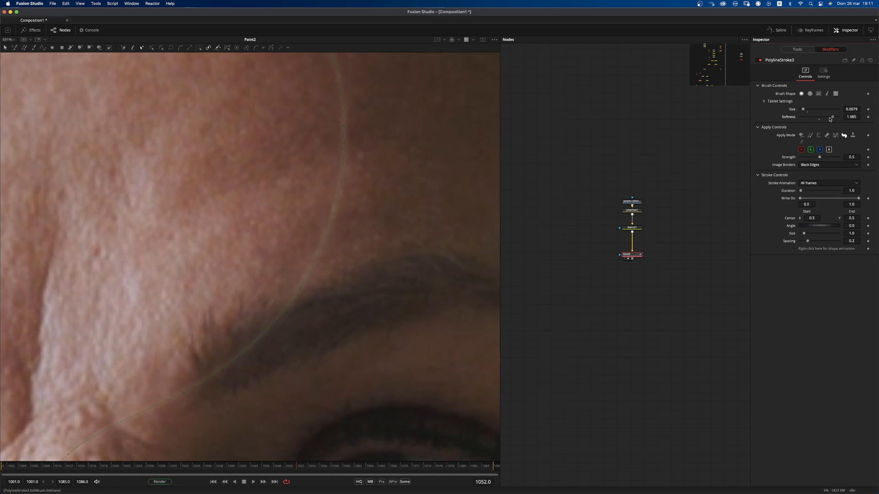
{"action": "scroll", "coordinate": [345, 255], "scroll_direction": "down", "scroll_amount": 3}
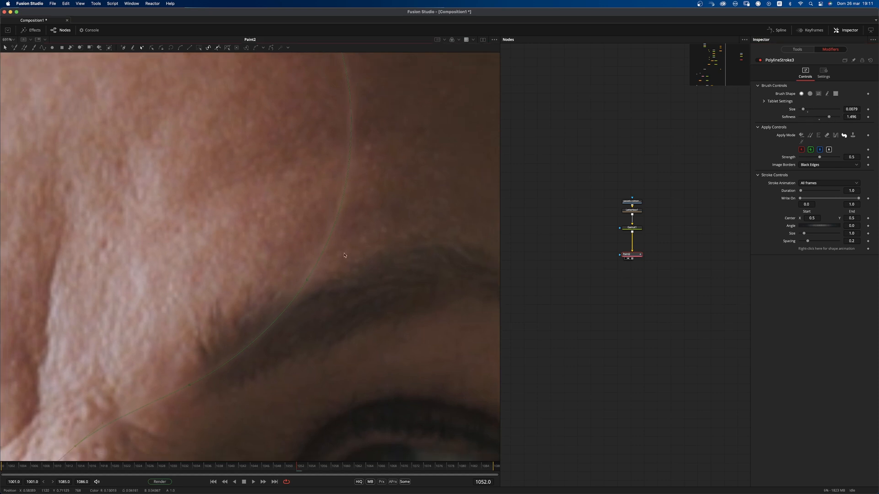
{"action": "left_click", "coordinate": [581, 325]}
{"action": "scroll", "coordinate": [407, 286], "scroll_direction": "down", "scroll_amount": 4}
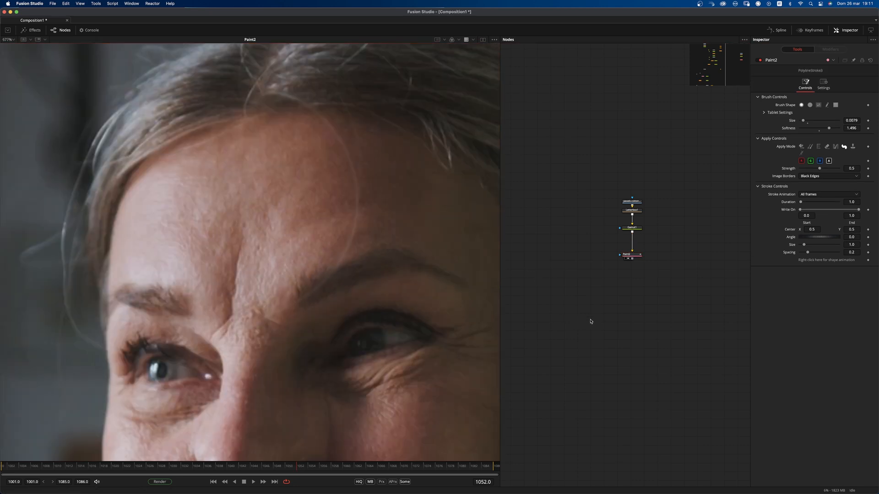
Step: Add a Channel Booleans node beside Paint2, with Gamut1 as its background and Paint2 as its foreground
{"action": "left_click_drag", "start_coordinate": [646, 289], "coordinate": [644, 296]}
{"action": "key", "text": "shift+space"}
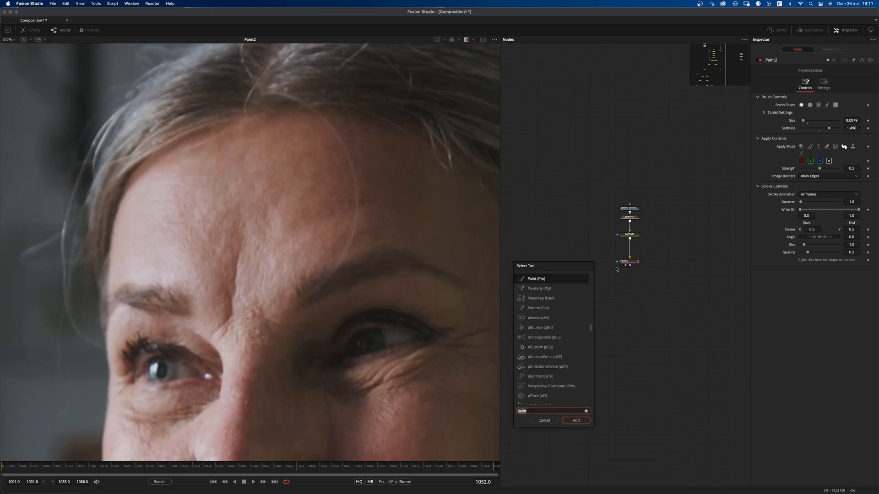
{"action": "type", "text": "channel"}
{"action": "key", "text": "Return"}
{"action": "scroll", "coordinate": [607, 282], "scroll_direction": "up", "scroll_amount": 2}
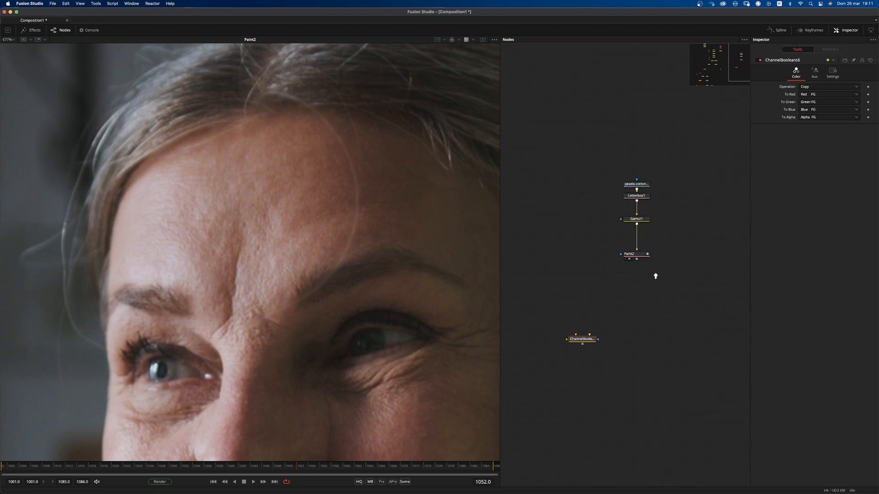
{"action": "mouse_move", "coordinate": [636, 223]}
{"action": "left_mouse_down"}
{"action": "mouse_move", "coordinate": [580, 340]}
{"action": "mouse_move", "coordinate": [681, 254]}
{"action": "mouse_move", "coordinate": [593, 284]}
{"action": "left_mouse_up"}
{"action": "left_click_drag", "start_coordinate": [679, 255], "coordinate": [657, 256]}
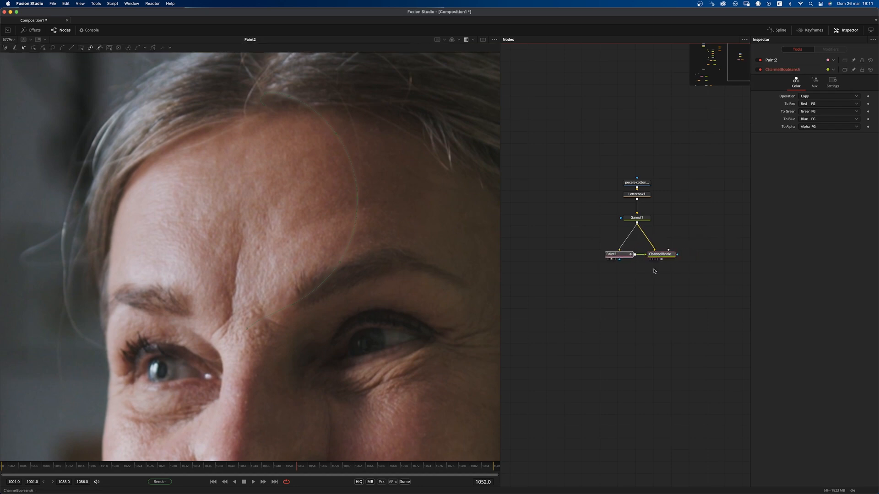
Step: Set the new Channel Booleans operation to Subtract with To Alpha on Do Nothing, and view the resulting difference
{"action": "left_click", "coordinate": [657, 257]}
{"action": "left_click", "coordinate": [813, 87]}
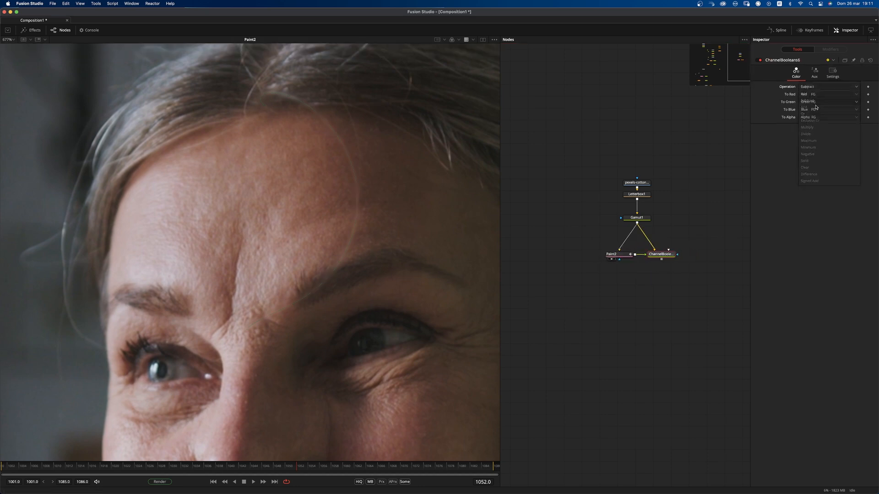
{"action": "left_click", "coordinate": [807, 100]}
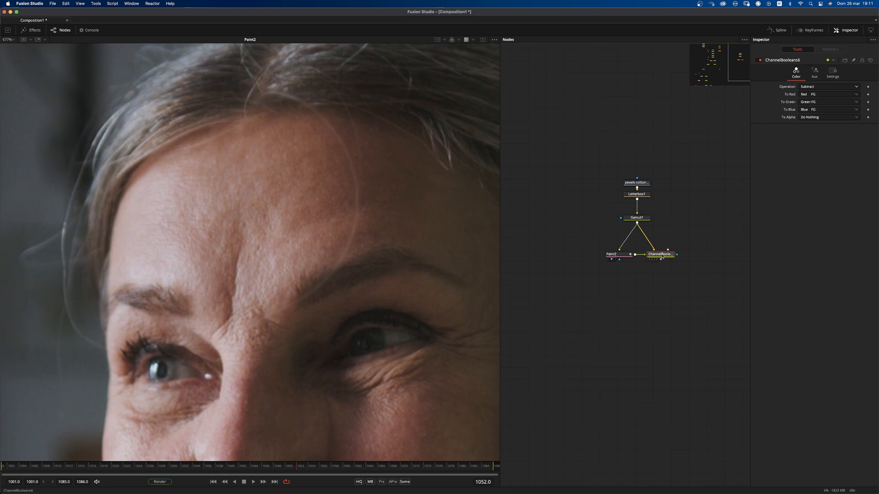
{"action": "left_click", "coordinate": [652, 259]}
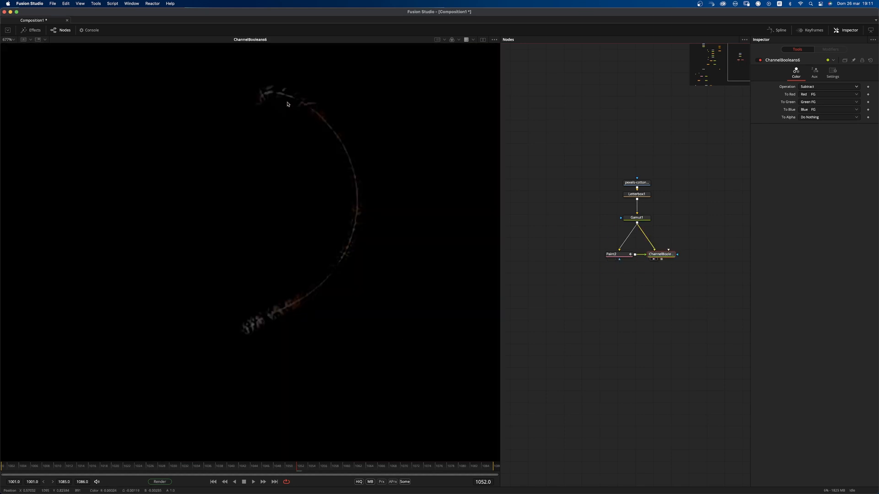
Step: Add a Blur node below Paint2 and the subtracting Channel Booleans node
{"action": "left_click_drag", "start_coordinate": [596, 283], "coordinate": [558, 262]}
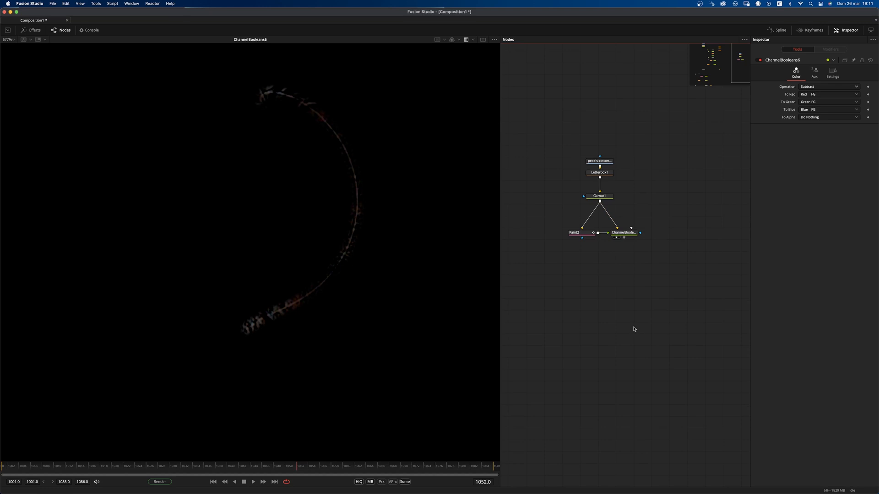
{"action": "key", "text": "shift+space"}
{"action": "type", "text": "blo"}
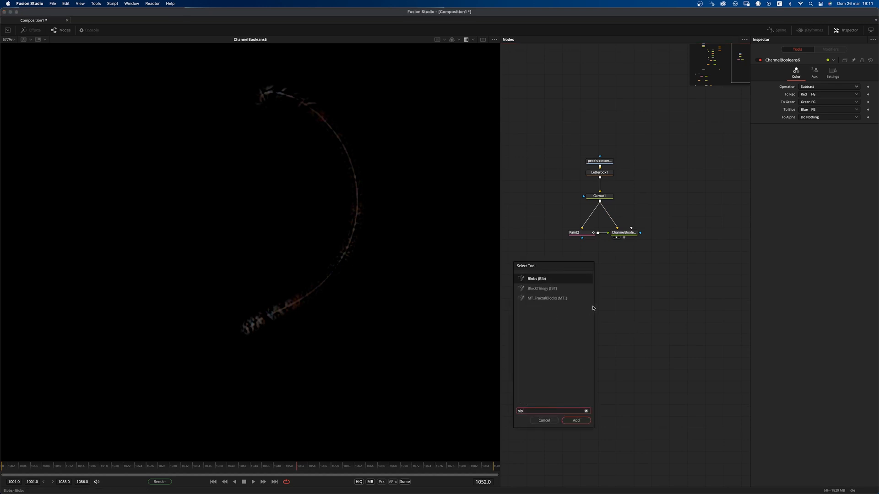
{"action": "key", "text": "BackSpace"}
{"action": "key", "text": "BackSpace"}
{"action": "type", "text": "lut"}
{"action": "key", "text": "BackSpace"}
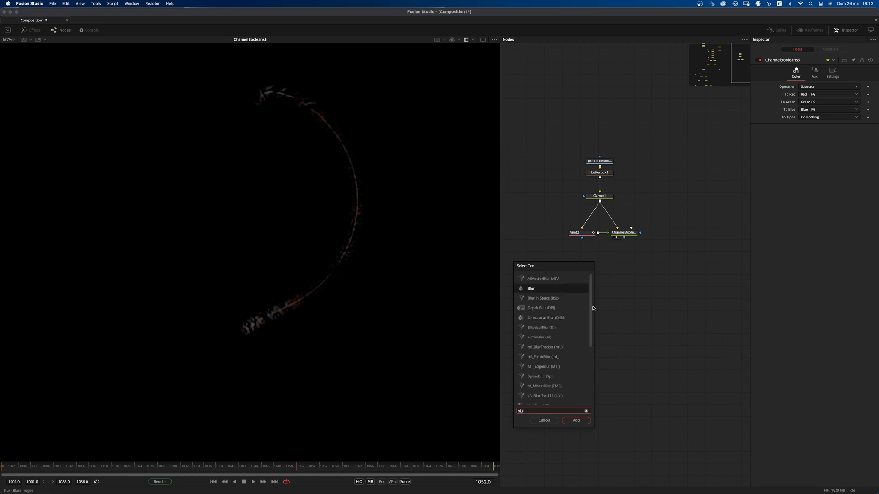
{"action": "key", "text": "Return"}
Step: Feed Gamut1 into the new Blur node through two routing points and align the Blur below Paint2
{"action": "left_click_drag", "start_coordinate": [597, 308], "coordinate": [595, 311]}
{"action": "left_click", "coordinate": [598, 250], "text": "alt"}
{"action": "left_click_drag", "start_coordinate": [599, 250], "coordinate": [549, 212]}
{"action": "left_click", "coordinate": [566, 281], "text": "alt"}
{"action": "left_click_drag", "start_coordinate": [566, 281], "coordinate": [549, 298]}
{"action": "left_click_drag", "start_coordinate": [594, 315], "coordinate": [588, 303]}
{"action": "left_click", "coordinate": [588, 303]}
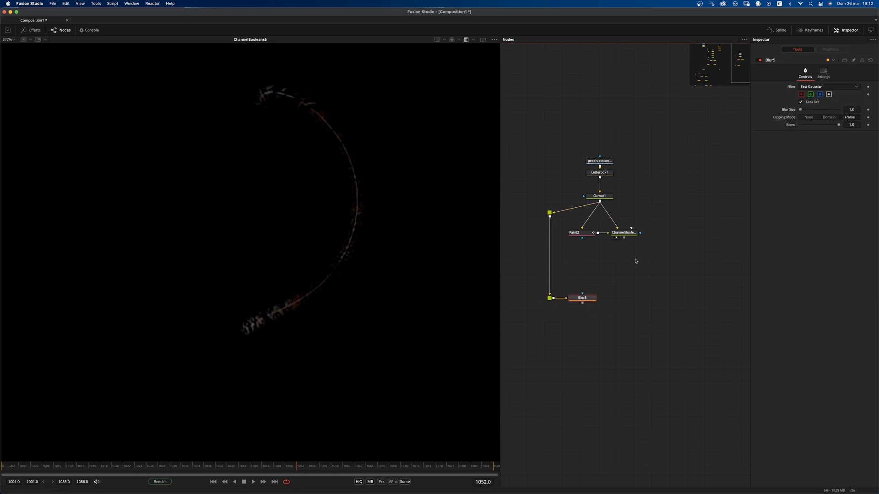
Step: Add a Channel Booleans node beside Blur5, with the subtraction result as its background and Blur5 as its foreground
{"action": "key", "text": "shift+space"}
{"action": "type", "text": "bol"}
{"action": "key", "text": "Return"}
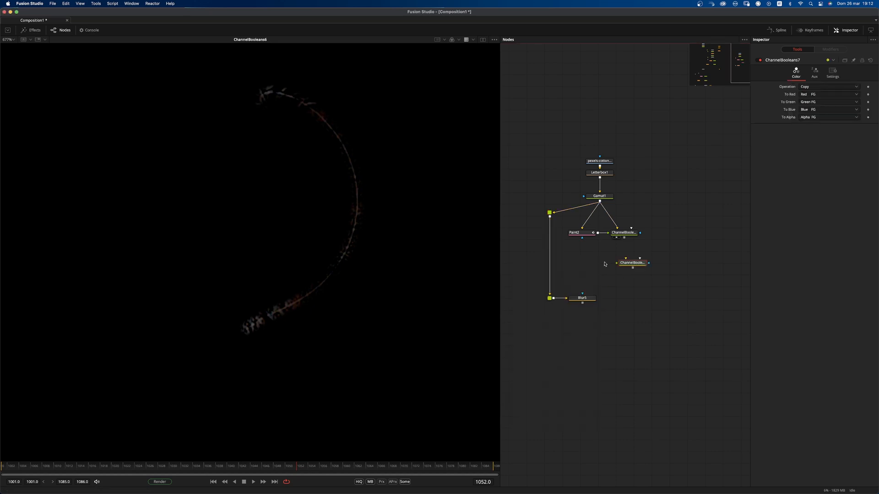
{"action": "left_click_drag", "start_coordinate": [624, 238], "coordinate": [628, 263]}
{"action": "left_click_drag", "start_coordinate": [598, 297], "coordinate": [627, 296]}
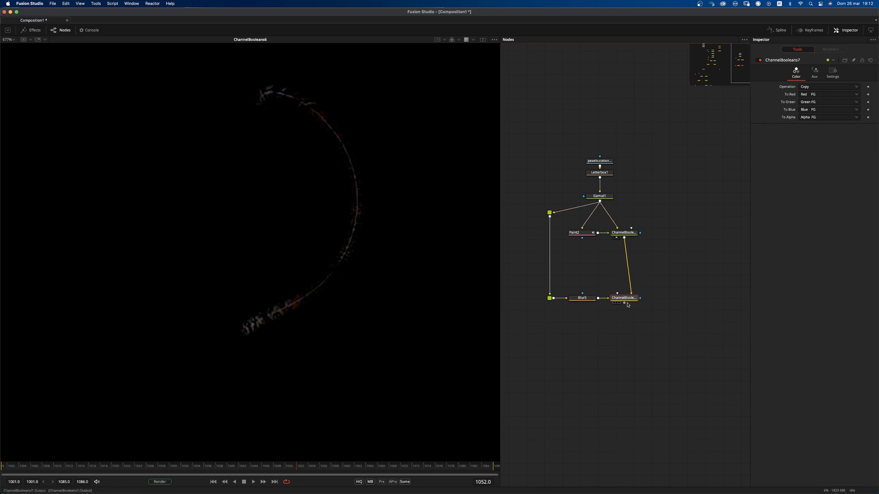
Step: Set the new Channel Booleans operation to Add with To Alpha on Do Nothing, and view its result
{"action": "left_click", "coordinate": [817, 87]}
{"action": "left_click", "coordinate": [817, 118]}
{"action": "left_click", "coordinate": [817, 124]}
{"action": "key", "text": "2"}
{"action": "scroll", "coordinate": [331, 245], "scroll_direction": "down", "scroll_amount": 3}
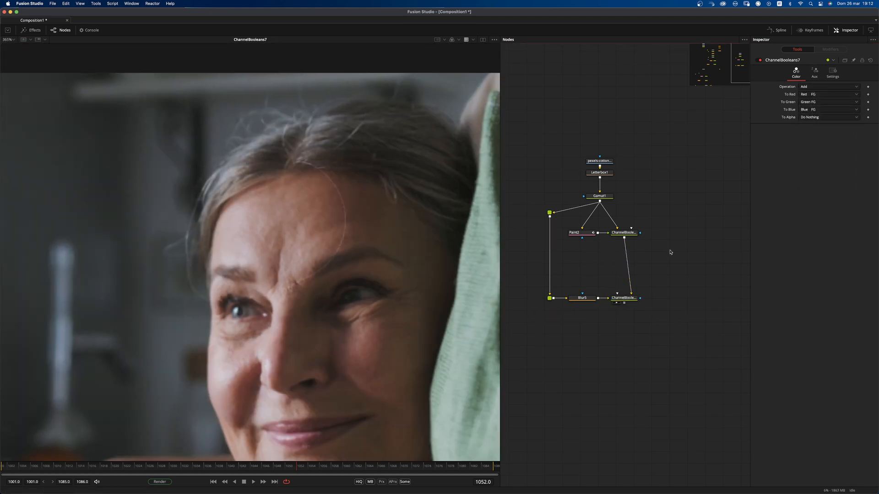
Step: Review the polyline stroke modifier's settings on Paint2
{"action": "left_click", "coordinate": [583, 233]}
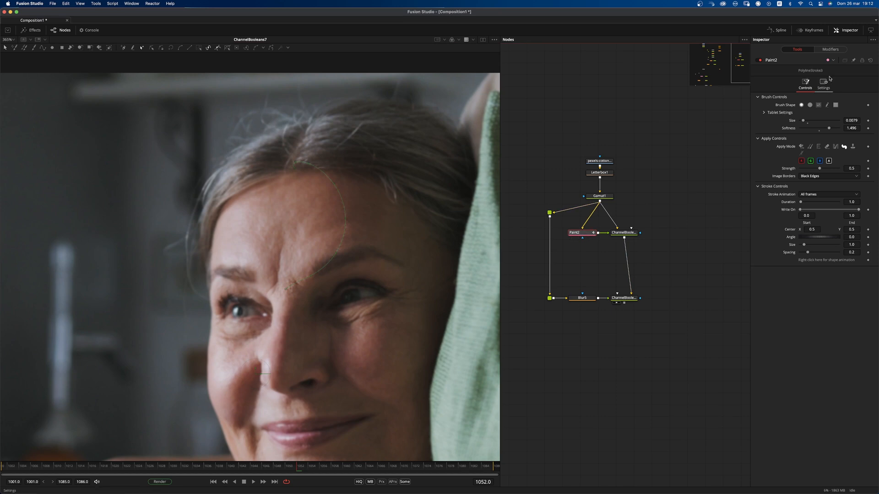
{"action": "left_click", "coordinate": [830, 49]}
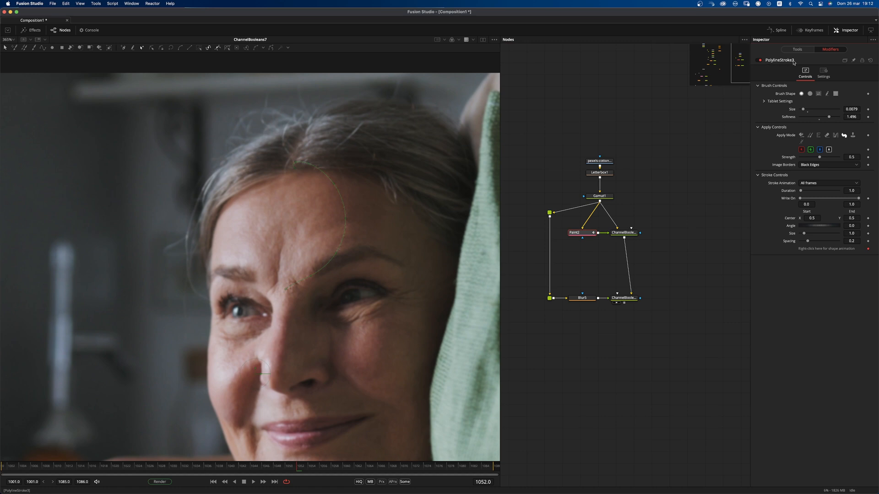
{"action": "scroll", "coordinate": [618, 351], "scroll_direction": "down", "scroll_amount": 3}
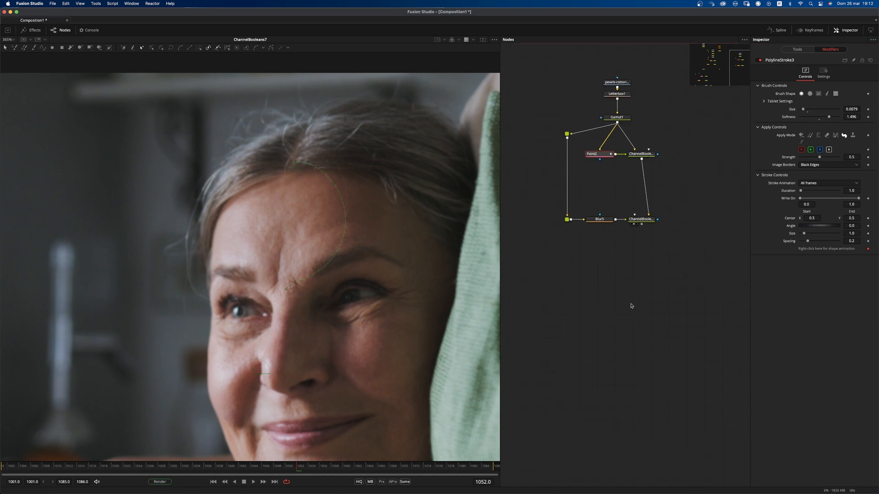
{"action": "left_click", "coordinate": [577, 309]}
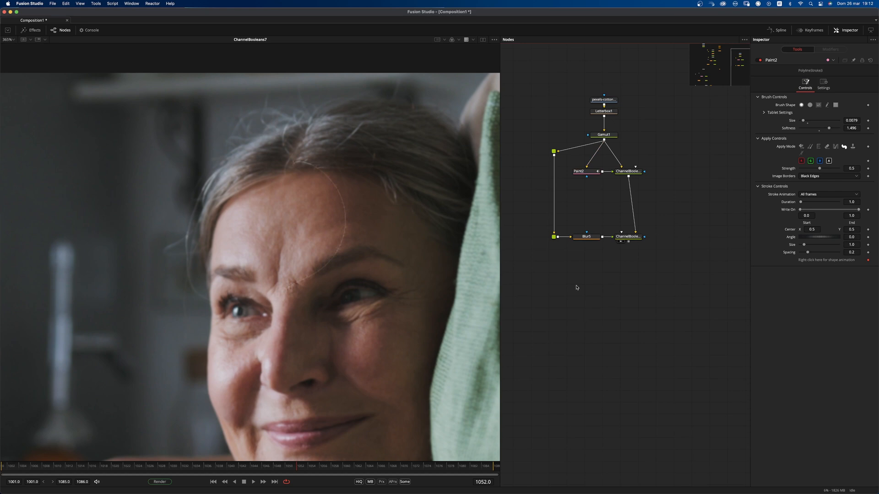
Step: Merge the adding Channel Booleans over the original image routed through a new routing point, and view the Merge
{"action": "left_click_drag", "start_coordinate": [558, 237], "coordinate": [554, 272]}
{"action": "left_click", "coordinate": [584, 257], "text": "alt"}
{"action": "left_click_drag", "start_coordinate": [628, 273], "coordinate": [633, 275]}
{"action": "left_click", "coordinate": [634, 276]}
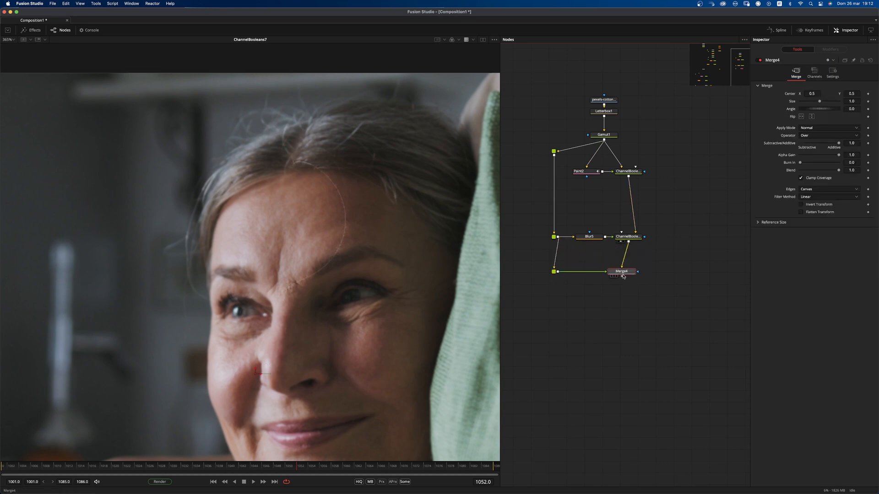
{"action": "key", "text": "1"}
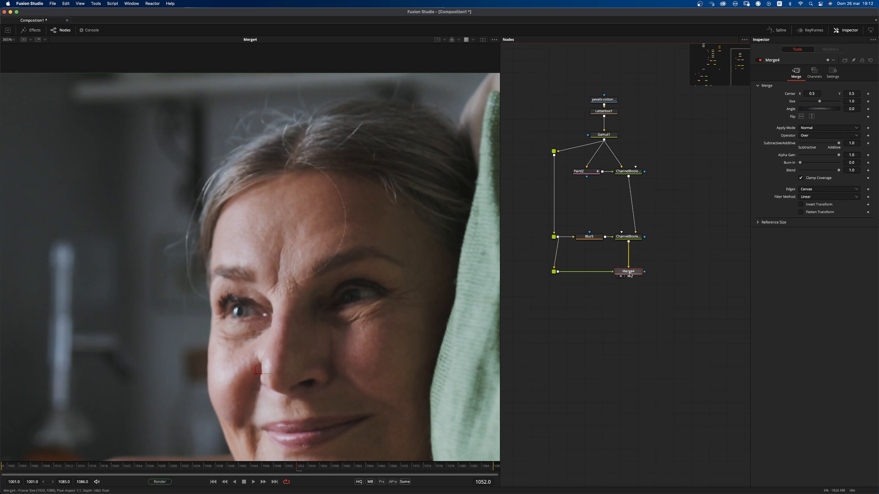
{"action": "key", "text": "super+t"}
Step: Add a Mask Paint node as the effect mask of Merge4
{"action": "key", "text": "shift+space"}
{"action": "type", "text": "bol"}
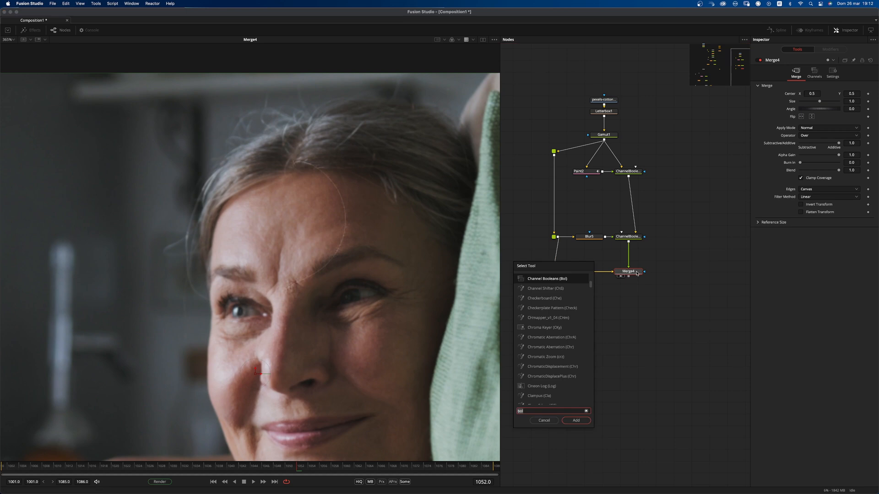
{"action": "key", "text": "BackSpace"}
{"action": "key", "text": "BackSpace"}
{"action": "key", "text": "BackSpace"}
{"action": "type", "text": "mask"}
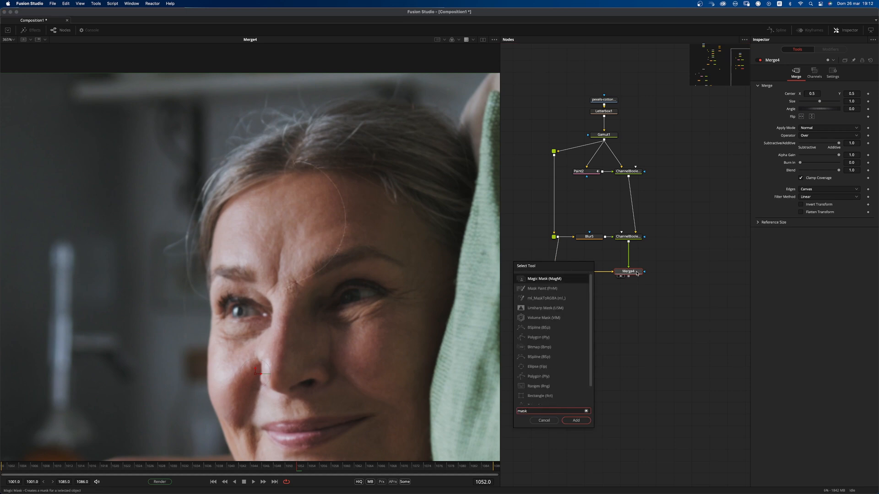
{"action": "key", "text": "Down"}
{"action": "key", "text": "Return"}
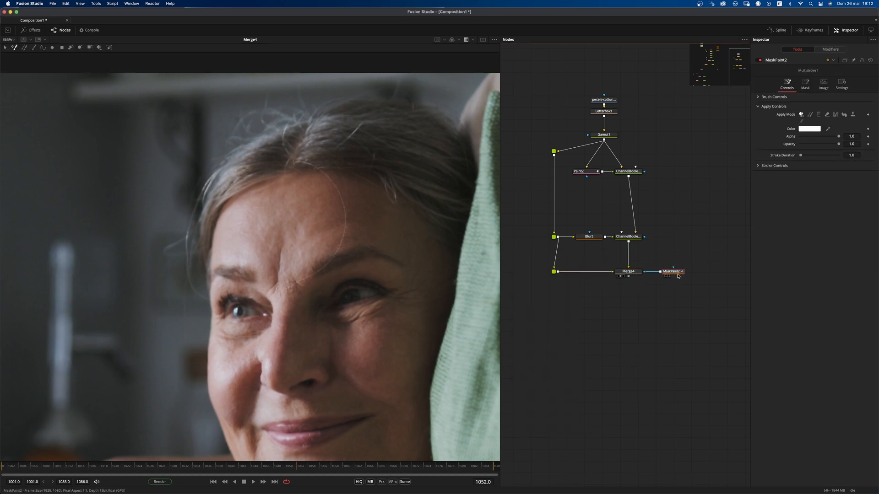
Step: Create a polyline stroke in MaskPaint2 and connect its shape to PolylineStroke3's polyline
{"action": "left_click", "coordinate": [43, 47]}
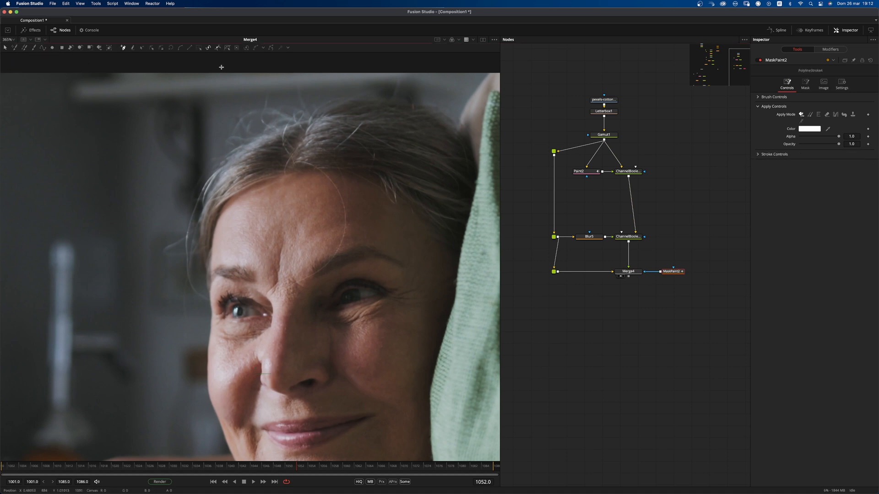
{"action": "left_click", "coordinate": [774, 154]}
{"action": "right_click", "coordinate": [823, 228]}
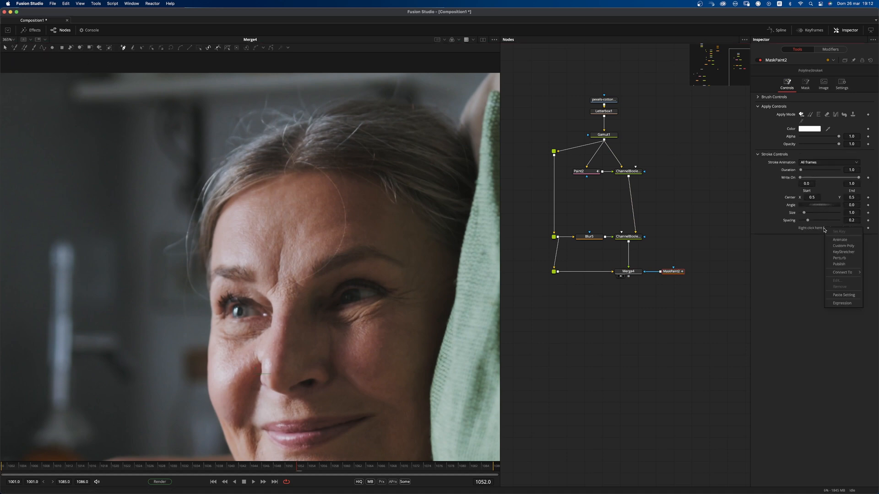
{"action": "mouse_move", "coordinate": [842, 272]}
{"action": "mouse_move", "coordinate": [801, 297]}
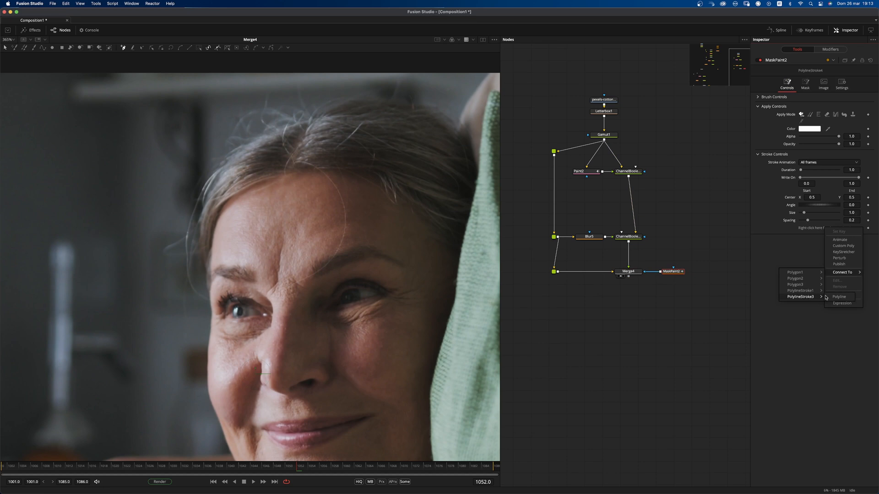
{"action": "left_click", "coordinate": [834, 297]}
{"action": "left_click", "coordinate": [660, 325]}
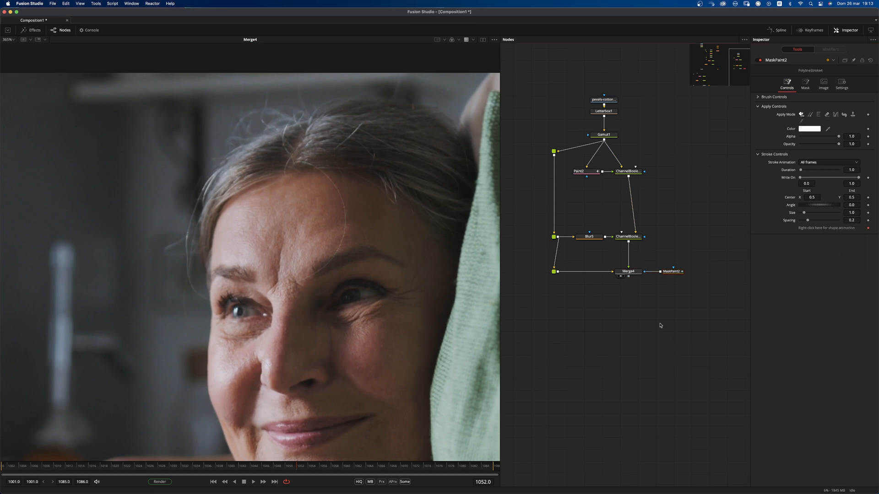
Step: Set the MaskPaint2 stroke's brush softness to 1.418 and adjust its brush size around the forehead hair
{"action": "scroll", "coordinate": [322, 245], "scroll_direction": "up", "scroll_amount": 5}
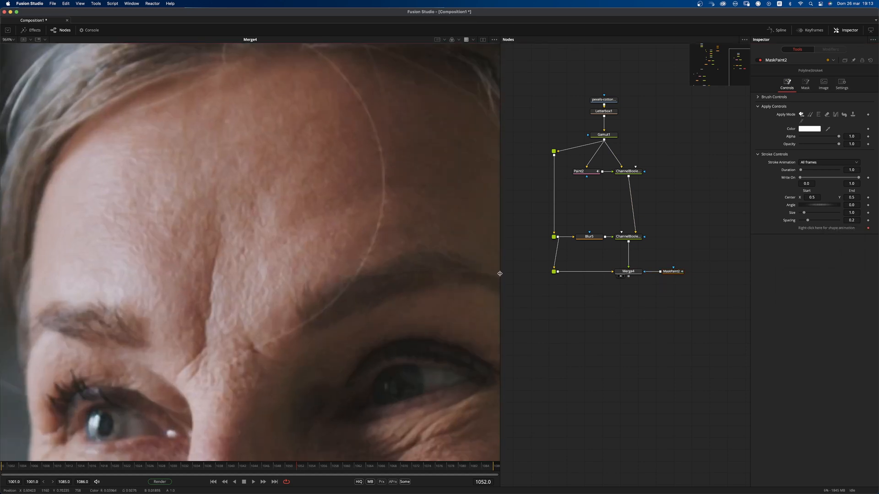
{"action": "left_click", "coordinate": [679, 273]}
{"action": "left_click", "coordinate": [805, 84]}
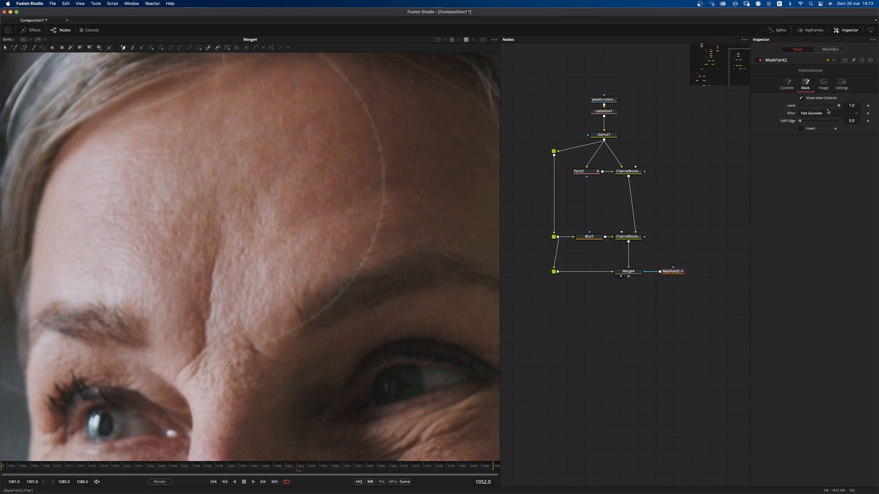
{"action": "left_click", "coordinate": [786, 85]}
{"action": "left_click", "coordinate": [829, 50]}
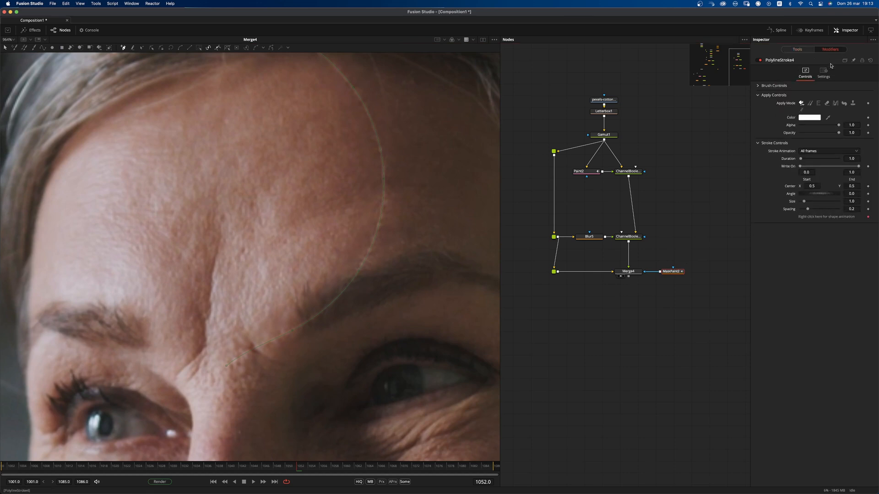
{"action": "left_click", "coordinate": [761, 86]}
{"action": "left_click_drag", "start_coordinate": [807, 110], "coordinate": [832, 120]}
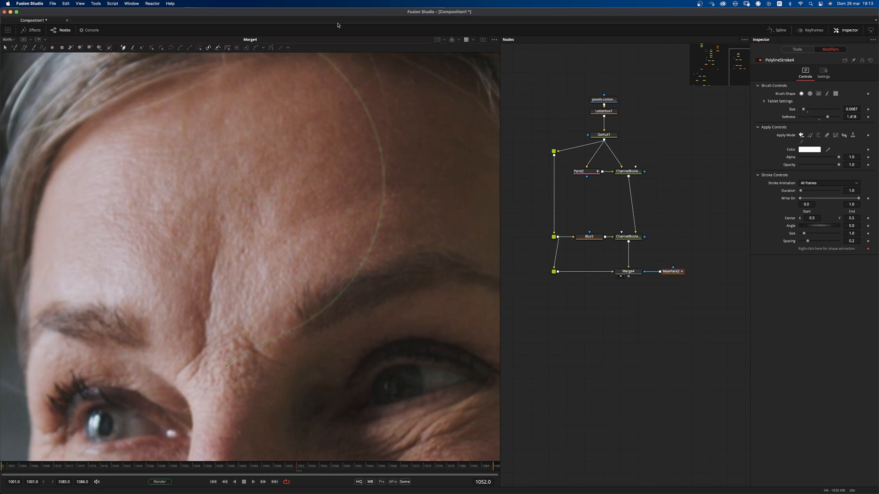
{"action": "left_click_drag", "start_coordinate": [803, 110], "coordinate": [806, 111]}
Step: Set Blur5's blur size to 2.54
{"action": "left_click", "coordinate": [589, 236]}
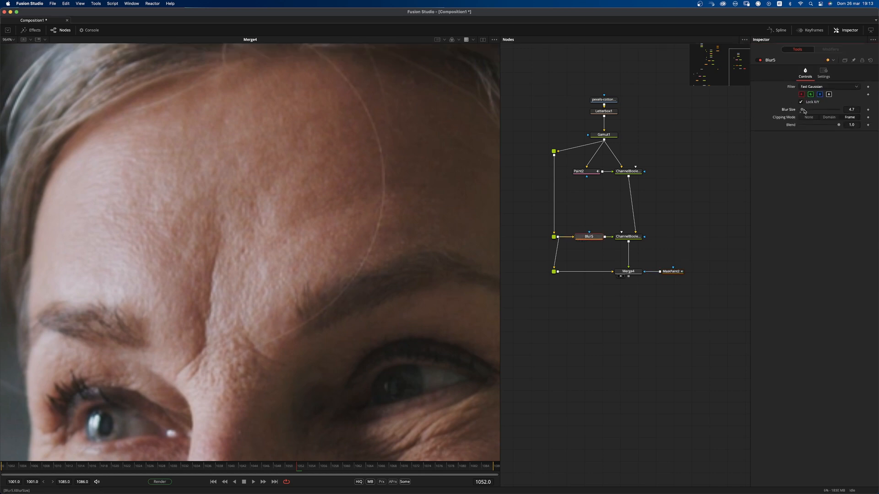
{"action": "left_click_drag", "start_coordinate": [807, 112], "coordinate": [804, 112]}
{"action": "scroll", "coordinate": [341, 187], "scroll_direction": "down", "scroll_amount": 4}
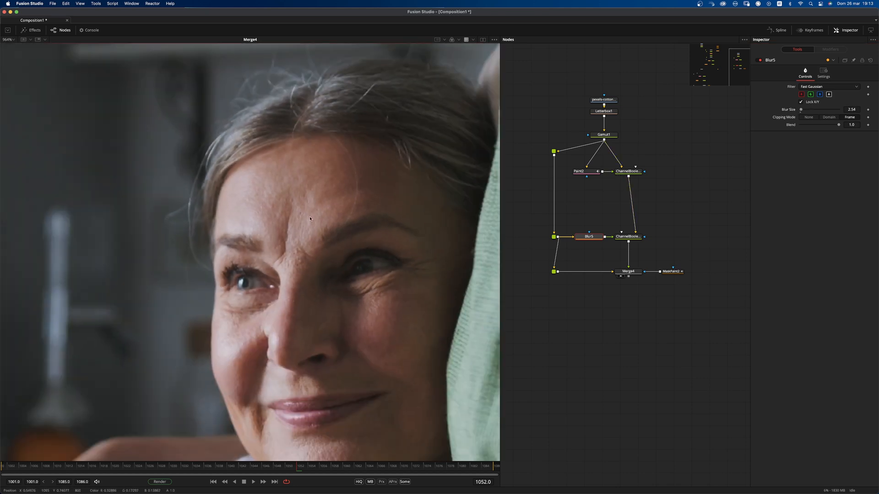
Step: Compare the original Gamut1 image with the Merge4 result, examining the hair area on the forehead
{"action": "scroll", "coordinate": [365, 202], "scroll_direction": "up", "scroll_amount": 1}
{"action": "left_click_drag", "start_coordinate": [604, 134], "coordinate": [430, 220]}
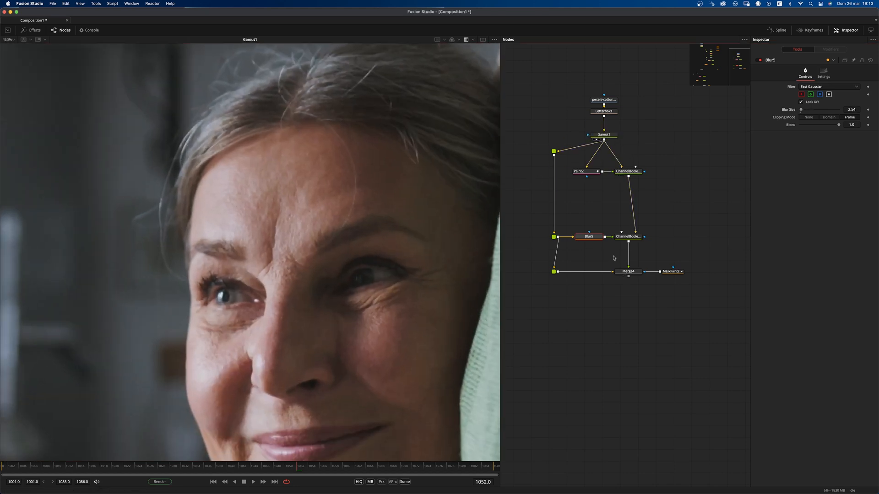
{"action": "left_click", "coordinate": [619, 276]}
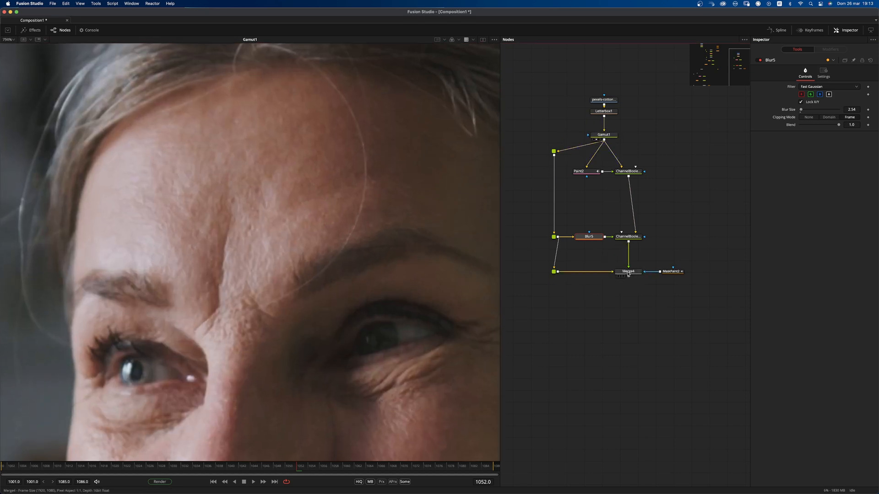
{"action": "scroll", "coordinate": [360, 159], "scroll_direction": "down", "scroll_amount": 6}
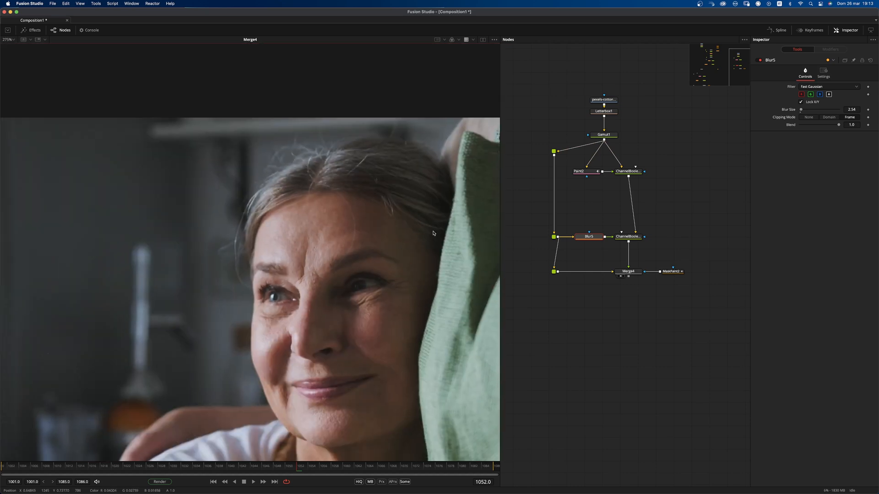
{"action": "left_click_drag", "start_coordinate": [608, 136], "coordinate": [412, 229]}
{"action": "scroll", "coordinate": [353, 256], "scroll_direction": "up", "scroll_amount": 6}
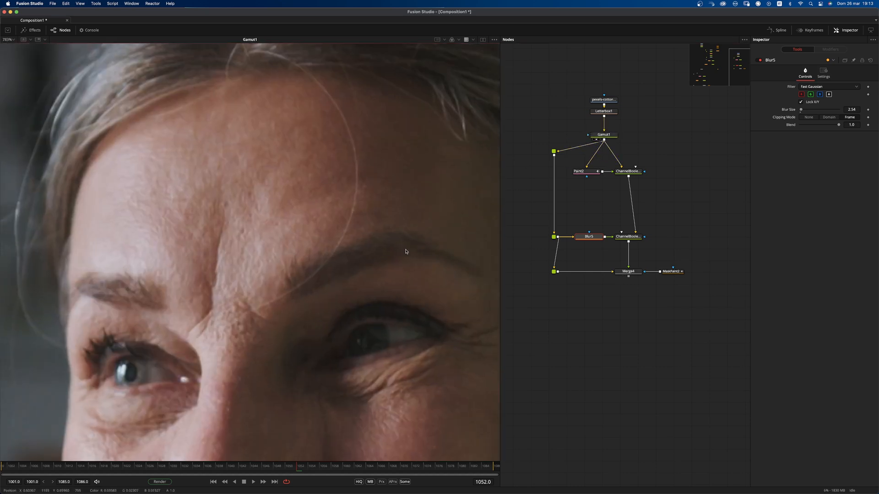
{"action": "left_click_drag", "start_coordinate": [626, 271], "coordinate": [486, 320]}
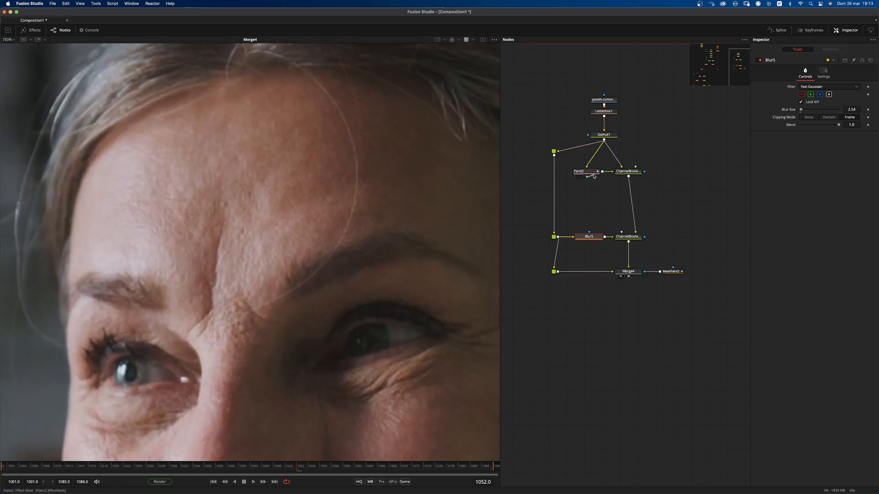
Step: Set the softness of Paint2's polyline stroke to 1.748 and compare Merge4 with Gamut1
{"action": "left_click", "coordinate": [584, 171]}
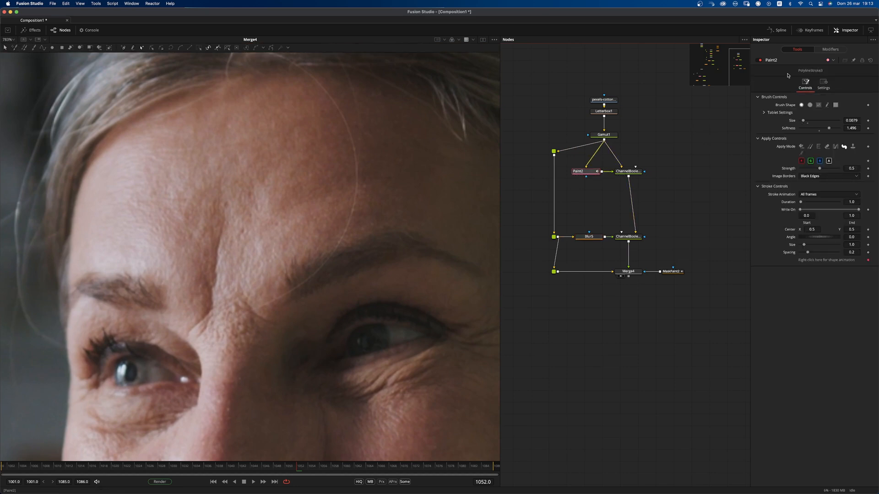
{"action": "left_click", "coordinate": [830, 49]}
{"action": "left_click_drag", "start_coordinate": [829, 116], "coordinate": [831, 117]}
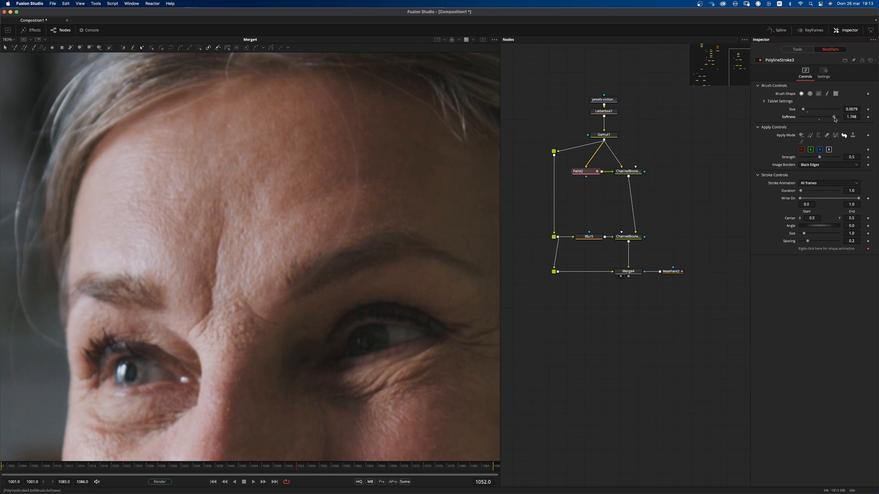
{"action": "scroll", "coordinate": [370, 206], "scroll_direction": "down", "scroll_amount": 3}
{"action": "left_click", "coordinate": [596, 139]}
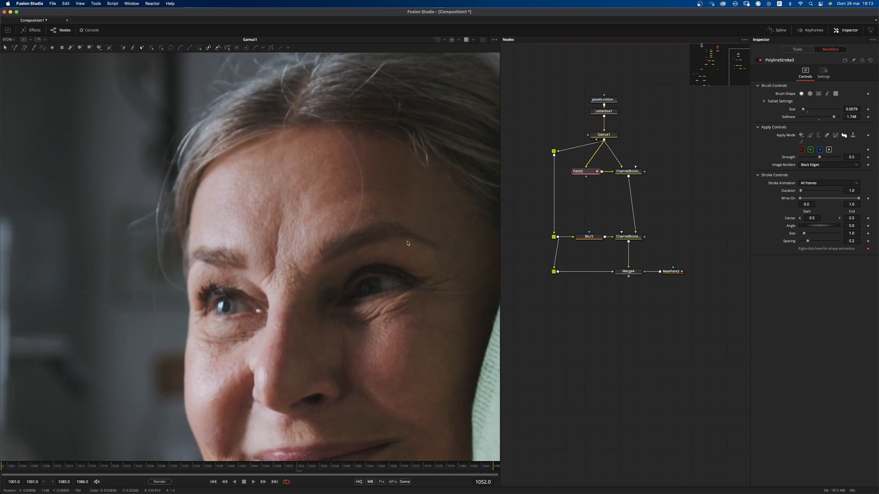
{"action": "left_click", "coordinate": [620, 276]}
{"action": "scroll", "coordinate": [362, 205], "scroll_direction": "up", "scroll_amount": 3}
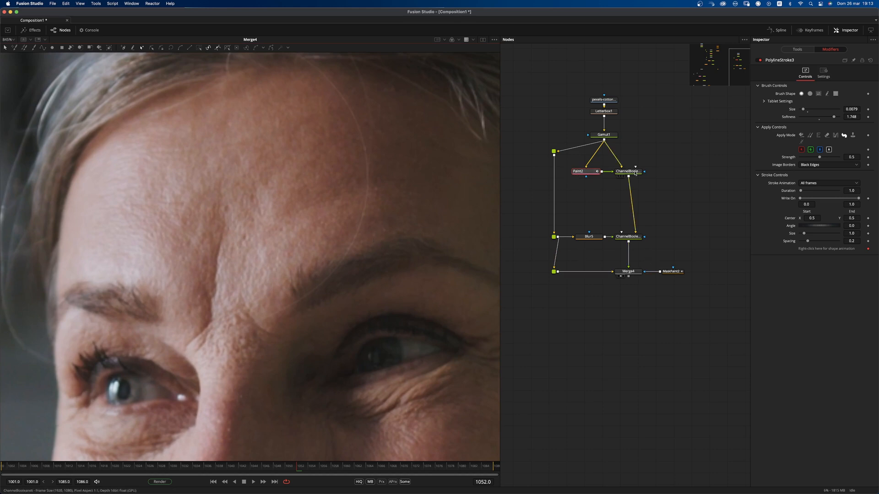
Step: Insert a Rank Filter between the subtracting and adding Channel Booleans nodes, and view the Merge4 result
{"action": "left_click", "coordinate": [620, 176]}
{"action": "left_click", "coordinate": [630, 174]}
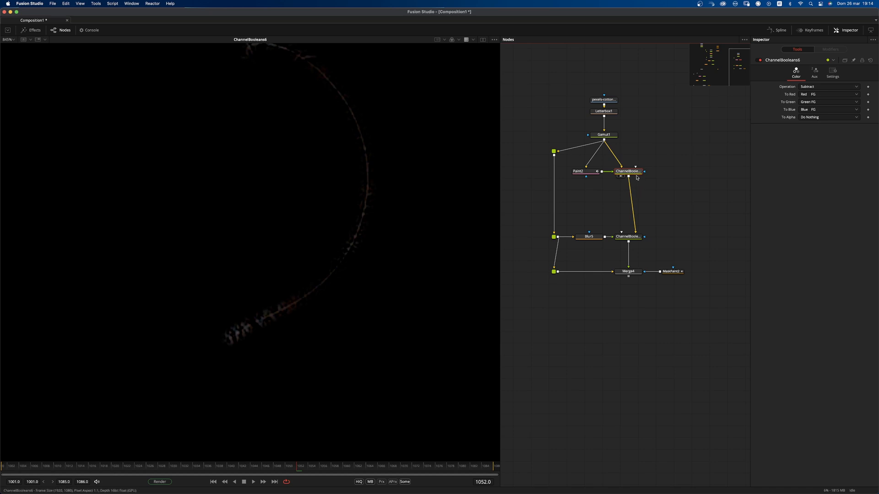
{"action": "key", "text": "shift+space"}
{"action": "type", "text": "ran"}
{"action": "key", "text": "Down"}
{"action": "key", "text": "Down"}
{"action": "key", "text": "Return"}
{"action": "left_click_drag", "start_coordinate": [640, 185], "coordinate": [639, 193]}
{"action": "left_click", "coordinate": [627, 302]}
{"action": "left_click_drag", "start_coordinate": [627, 273], "coordinate": [304, 342]}
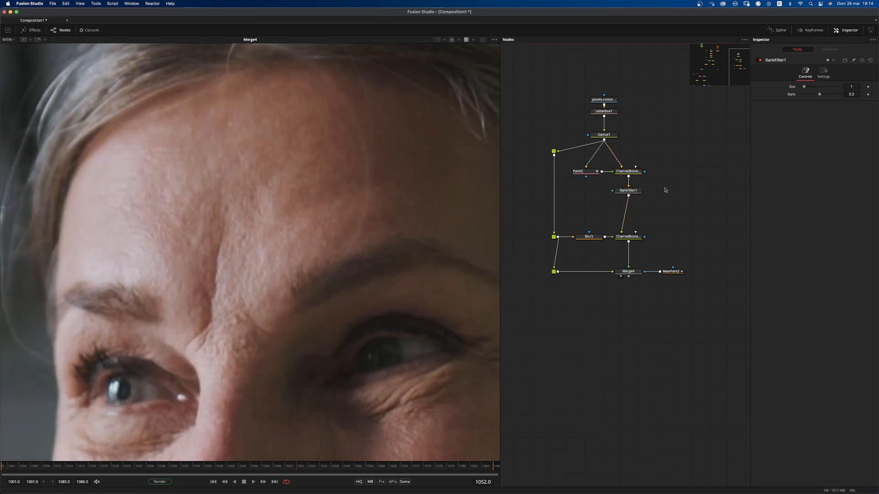
Step: Set the softness of Paint2's polyline stroke to 1.418
{"action": "left_click", "coordinate": [579, 171]}
{"action": "left_click_drag", "start_coordinate": [833, 130], "coordinate": [831, 130]}
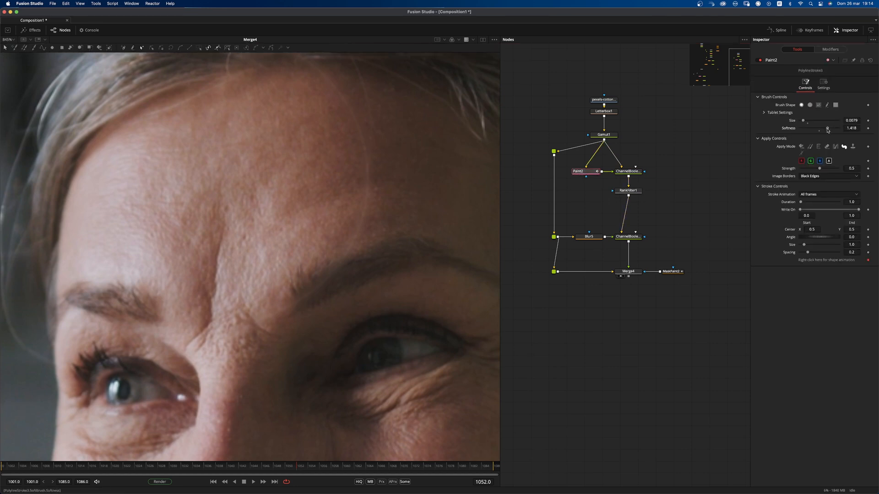
Step: Set RankFilter1's rank to 0.0 while checking the forehead in the Merge4 result
{"action": "left_click", "coordinate": [628, 190]}
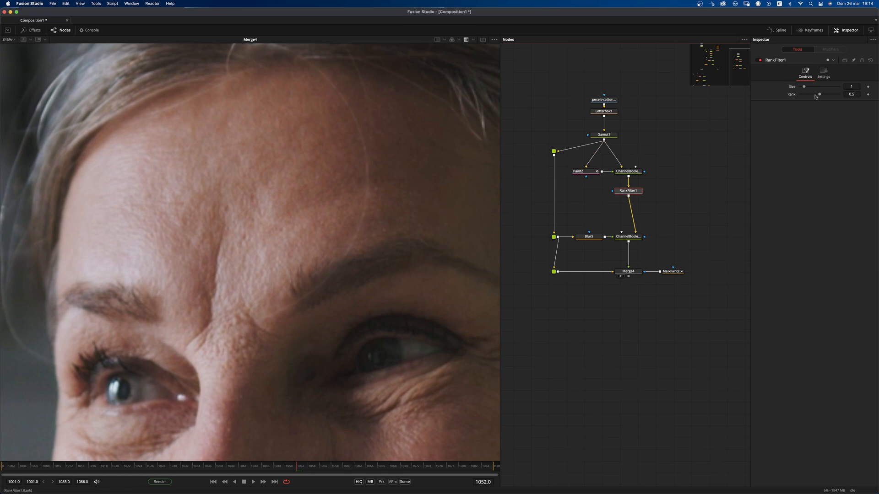
{"action": "left_click_drag", "start_coordinate": [817, 96], "coordinate": [806, 99]}
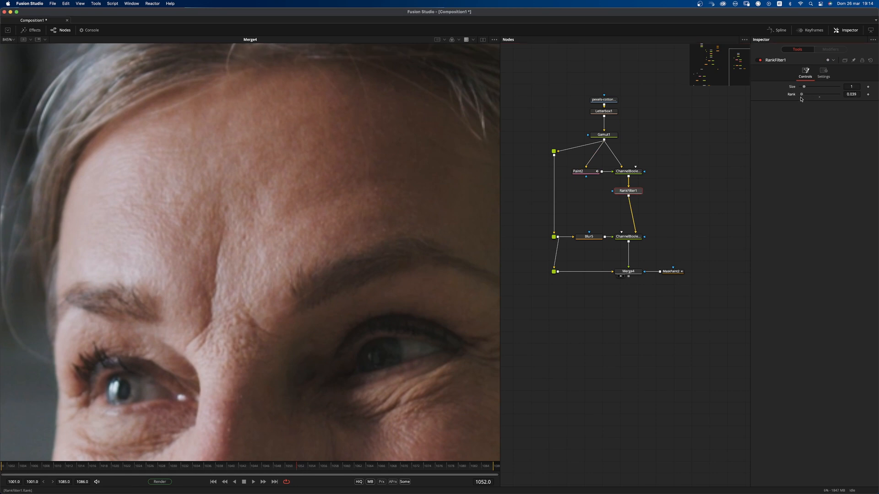
{"action": "scroll", "coordinate": [334, 226], "scroll_direction": "down", "scroll_amount": 5}
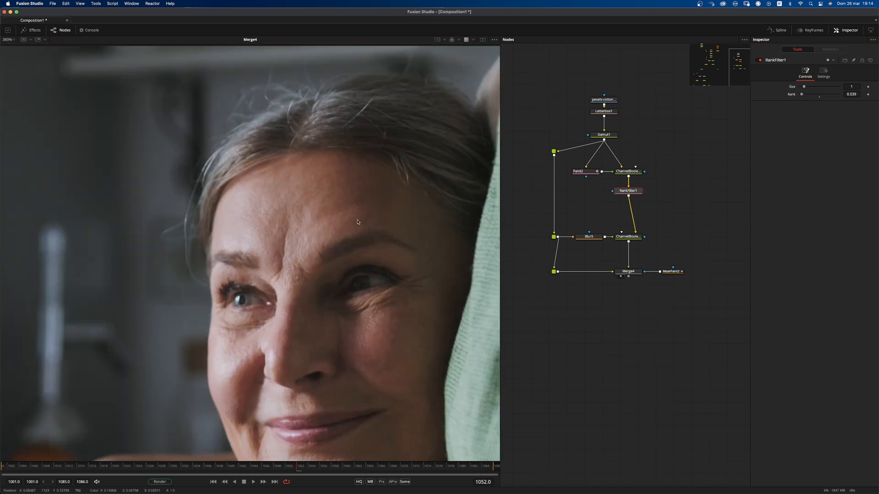
{"action": "scroll", "coordinate": [327, 233], "scroll_direction": "up", "scroll_amount": 3}
{"action": "left_click_drag", "start_coordinate": [801, 95], "coordinate": [801, 96]}
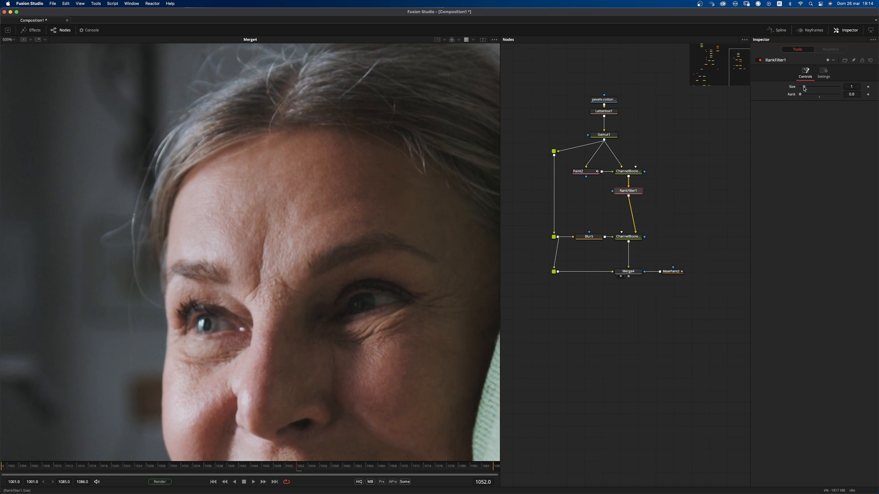
Step: Set Paint2's polyline stroke to a size of 0.015 and a softness of 1.481
{"action": "scroll", "coordinate": [337, 233], "scroll_direction": "down", "scroll_amount": 3}
{"action": "scroll", "coordinate": [637, 197], "scroll_direction": "up", "scroll_amount": 2}
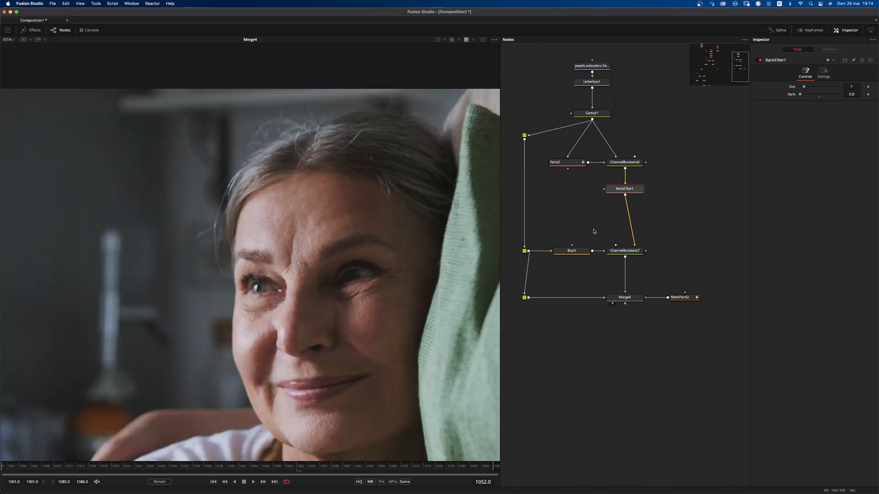
{"action": "left_click", "coordinate": [556, 162]}
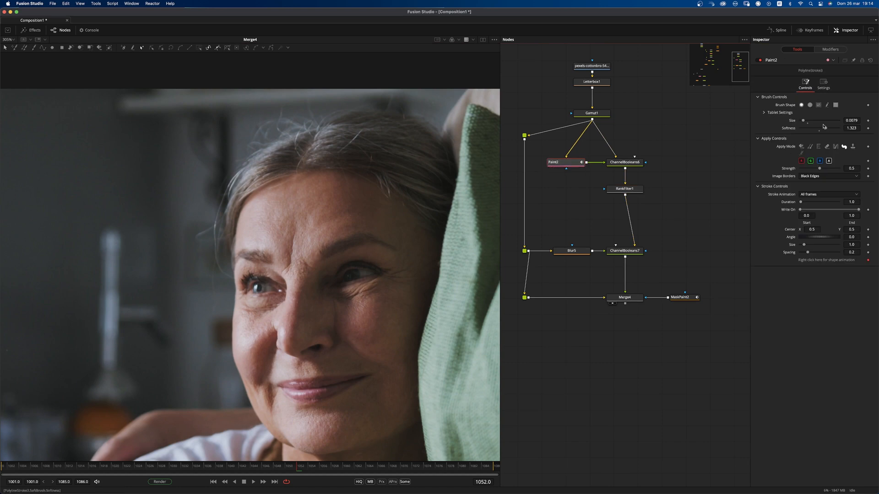
{"action": "left_click_drag", "start_coordinate": [825, 129], "coordinate": [828, 131]}
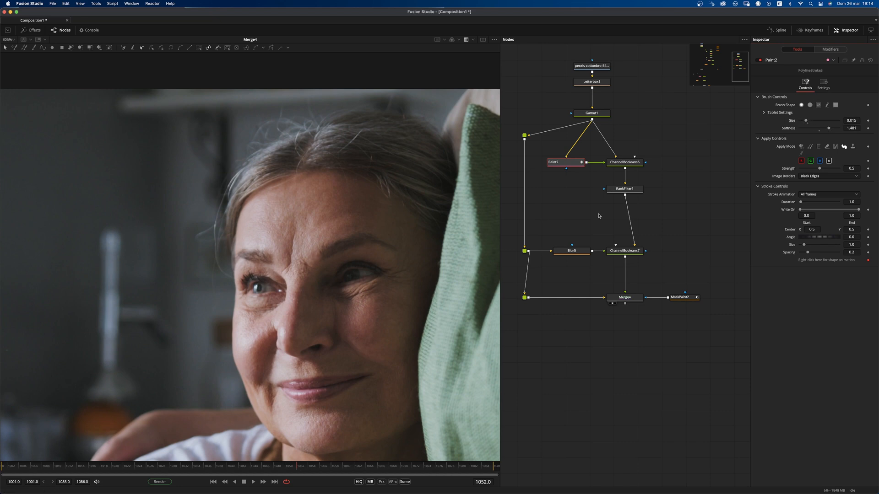
Step: Set Blur5's blur size to 4.7 and compare the Gamut1 image with the Merge4 result
{"action": "left_click", "coordinate": [572, 252]}
{"action": "left_click_drag", "start_coordinate": [800, 110], "coordinate": [800, 111]}
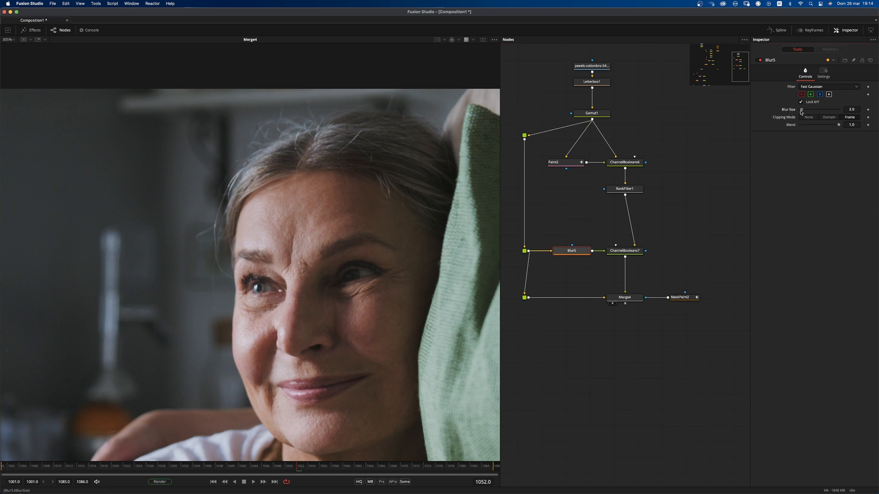
{"action": "left_click_drag", "start_coordinate": [800, 111], "coordinate": [801, 111]}
{"action": "scroll", "coordinate": [357, 206], "scroll_direction": "up", "scroll_amount": 3}
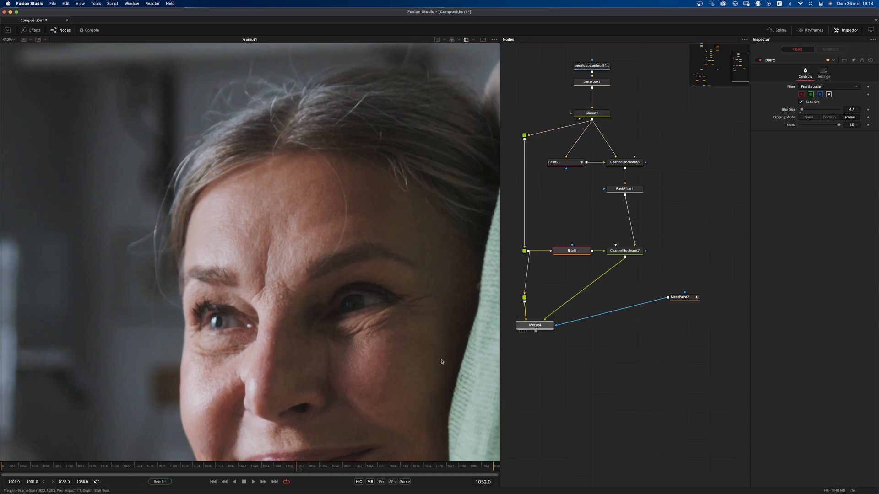
{"action": "scroll", "coordinate": [403, 211], "scroll_direction": "down", "scroll_amount": 2}
Step: Set RankFilter1's rank to 0.063 and compare Merge4 with the original Gamut1 image
{"action": "left_click", "coordinate": [624, 189]}
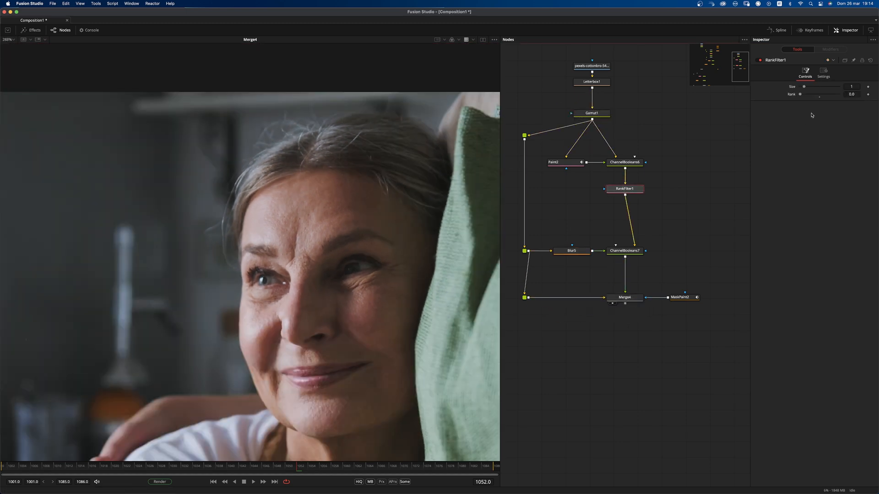
{"action": "left_click_drag", "start_coordinate": [800, 94], "coordinate": [802, 94]}
{"action": "scroll", "coordinate": [322, 323], "scroll_direction": "down", "scroll_amount": 2}
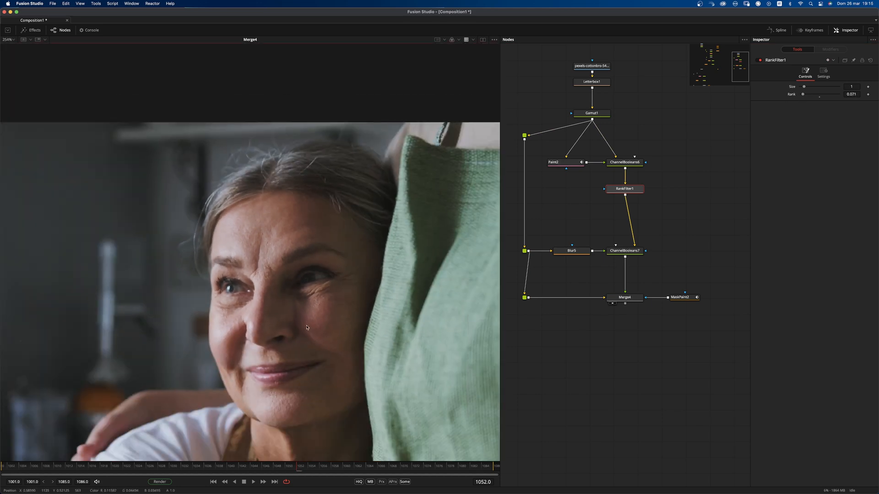
{"action": "scroll", "coordinate": [323, 244], "scroll_direction": "up", "scroll_amount": 1}
{"action": "left_click_drag", "start_coordinate": [324, 243], "coordinate": [302, 229]}
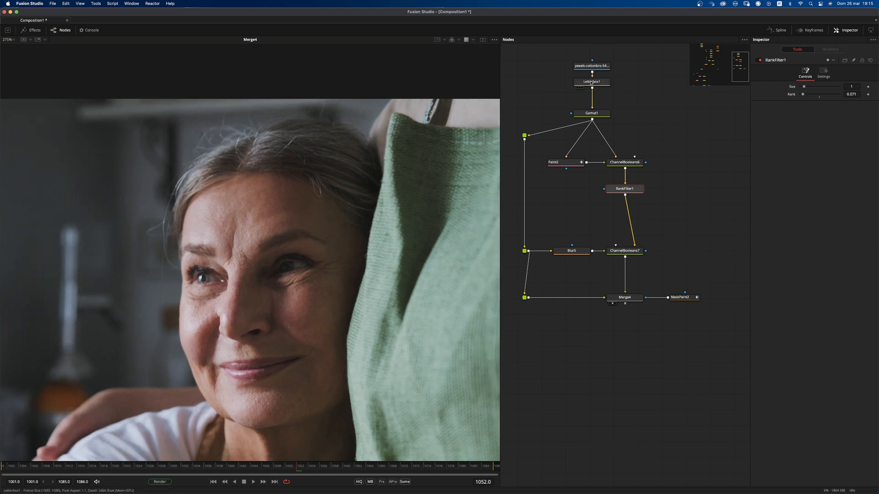
{"action": "left_click_drag", "start_coordinate": [592, 113], "coordinate": [439, 181]}
{"action": "left_click_drag", "start_coordinate": [618, 297], "coordinate": [367, 431]}
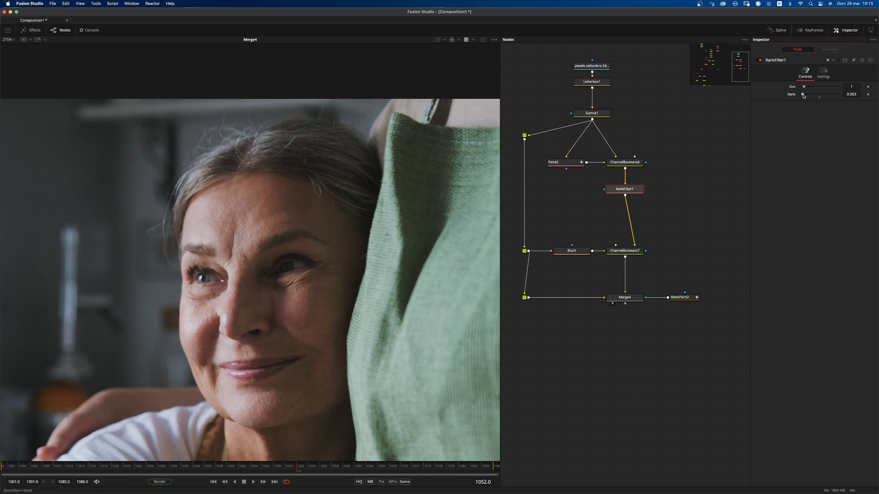
Step: Insert an Erode Dilate node between the subtracting Channel Booleans and RankFilter1, with the Circle filter and an amount of -0.0002
{"action": "left_click", "coordinate": [637, 193]}
{"action": "key", "text": "shift+space"}
{"action": "type", "text": "erode"}
{"action": "key", "text": "Return"}
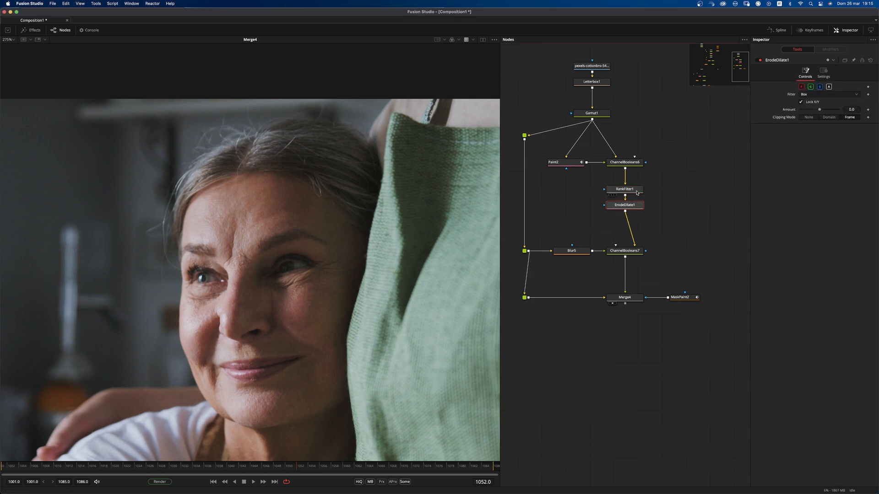
{"action": "left_click", "coordinate": [828, 94]}
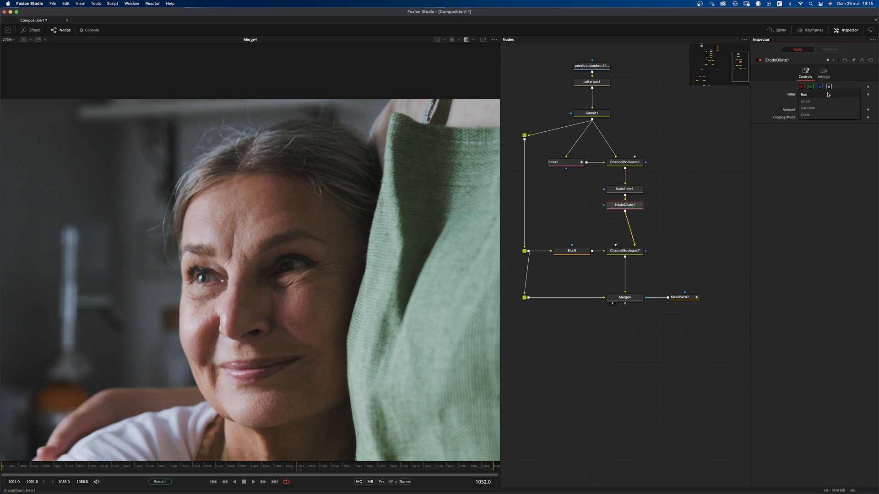
{"action": "left_click", "coordinate": [815, 115]}
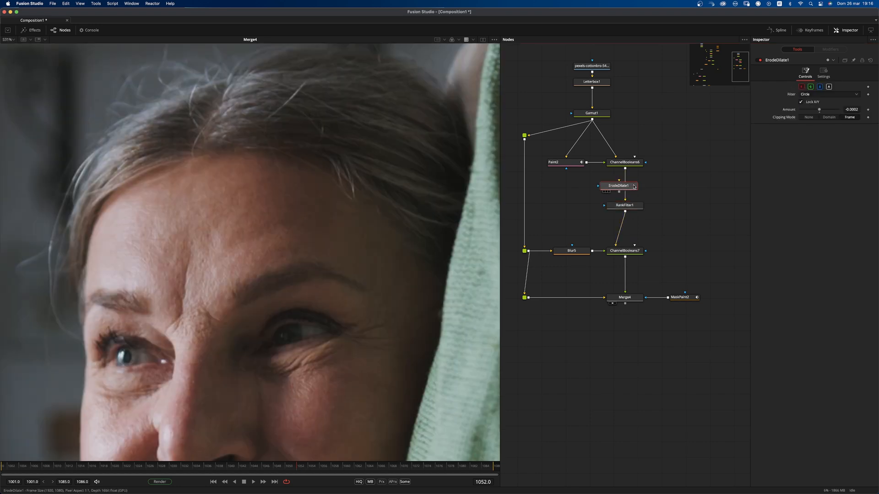
{"action": "left_click_drag", "start_coordinate": [634, 187], "coordinate": [640, 186]}
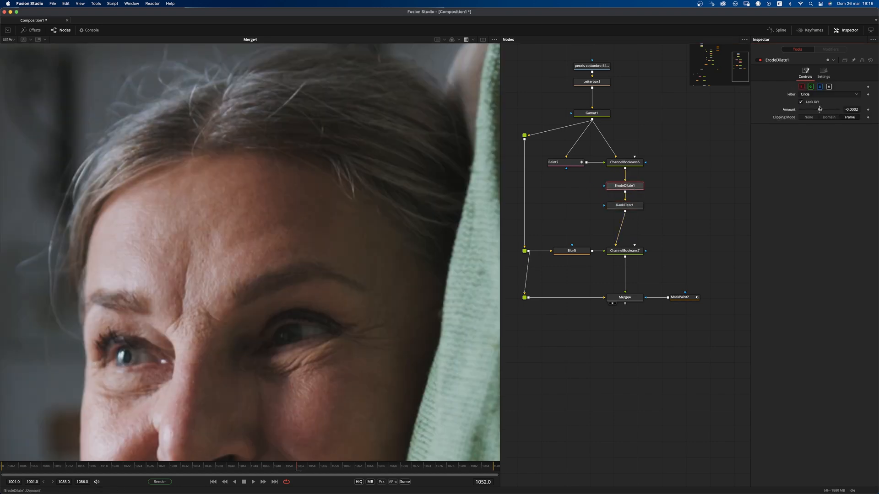
{"action": "left_click_drag", "start_coordinate": [820, 111], "coordinate": [820, 112]}
Step: Set Paint2's polyline stroke to a size of 0.0063 and a softness of 1.339
{"action": "left_click", "coordinate": [554, 162]}
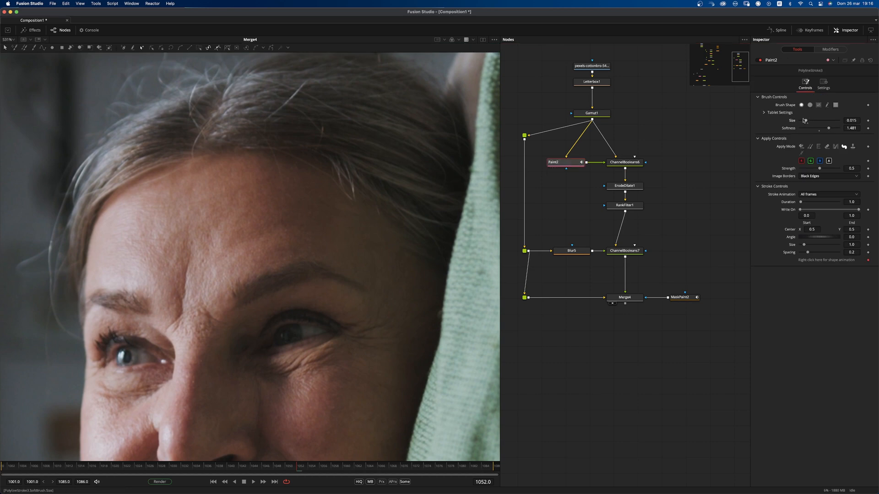
{"action": "left_click_drag", "start_coordinate": [806, 120], "coordinate": [804, 122]}
{"action": "mouse_move", "coordinate": [803, 124]}
{"action": "left_mouse_down"}
{"action": "mouse_move", "coordinate": [839, 130]}
{"action": "mouse_move", "coordinate": [831, 130]}
{"action": "left_mouse_up"}
Step: Set the size of MaskPaint2's polyline stroke to 0.0087 and reduce its softness
{"action": "left_click", "coordinate": [571, 251]}
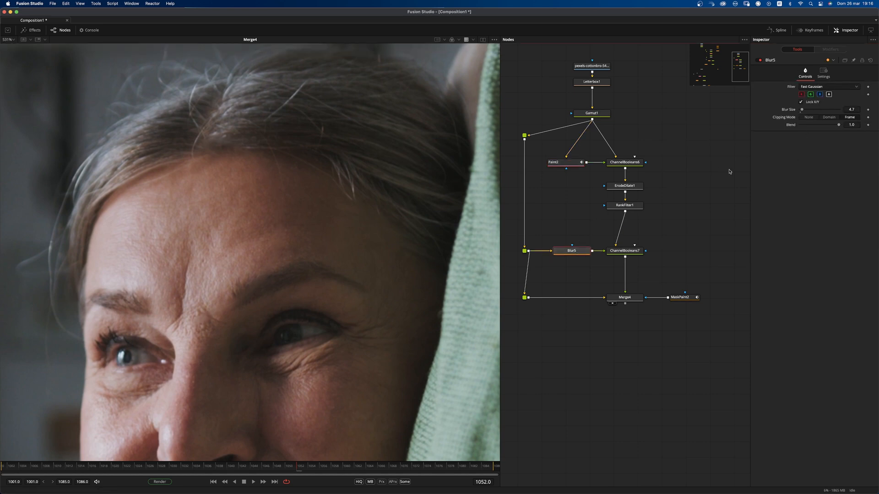
{"action": "left_click", "coordinate": [681, 296]}
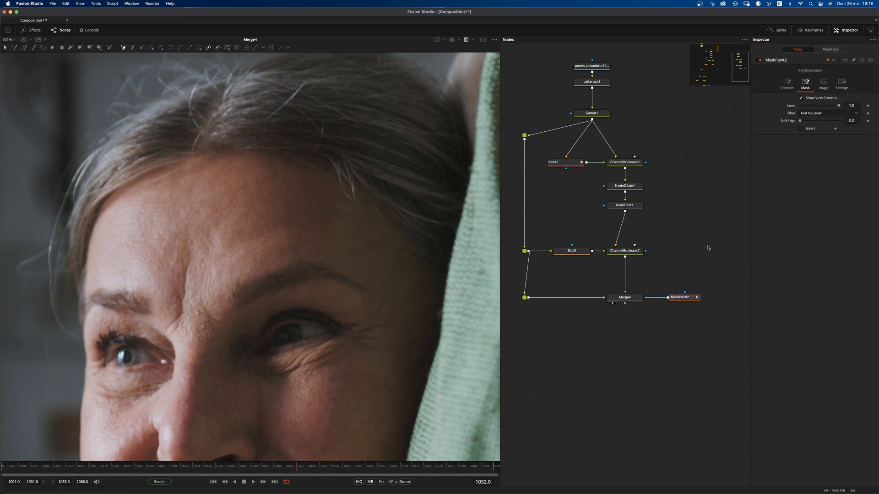
{"action": "left_click", "coordinate": [830, 49]}
{"action": "left_click_drag", "start_coordinate": [803, 111], "coordinate": [801, 111]}
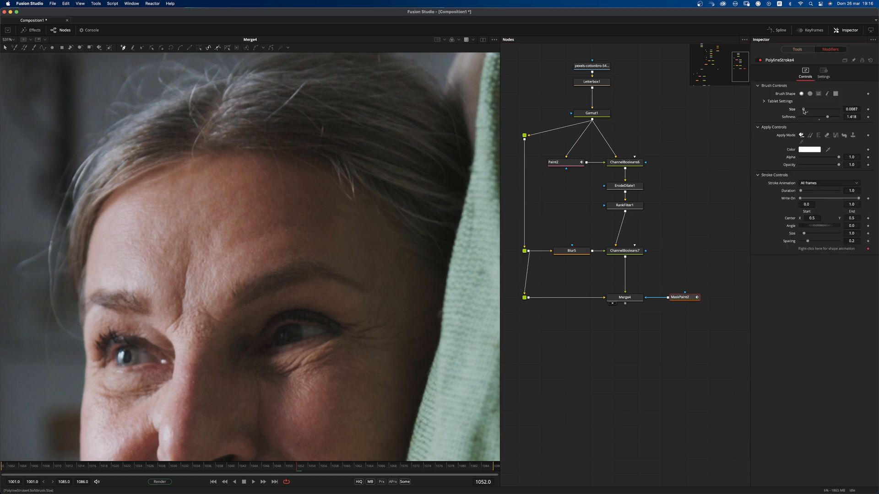
{"action": "left_click_drag", "start_coordinate": [832, 118], "coordinate": [819, 118]}
Step: Set Blur5's blur size to 2.2
{"action": "left_click", "coordinate": [571, 251]}
{"action": "left_click", "coordinate": [857, 108]}
{"action": "type", "text": "3.6"}
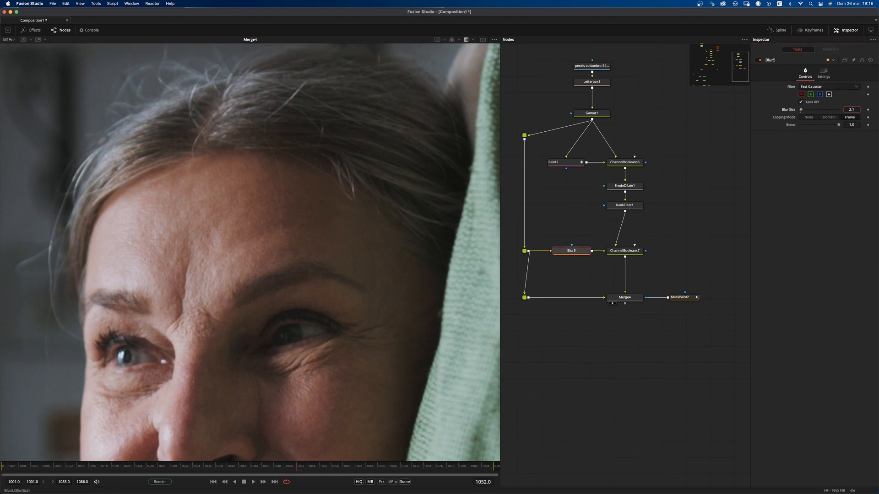
Step: Compare the Gamut1 image with the Merge4 result repeatedly, examining the forehead close up and the whole face
{"action": "scroll", "coordinate": [292, 225], "scroll_direction": "down", "scroll_amount": 5}
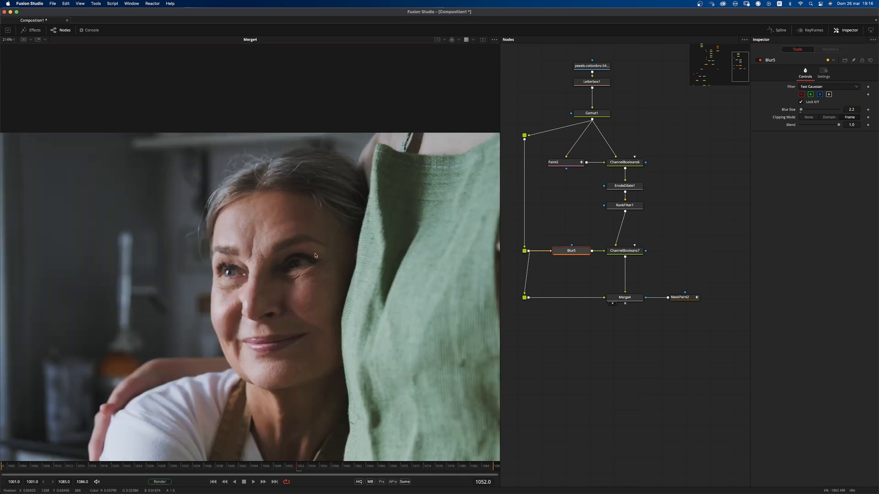
{"action": "scroll", "coordinate": [309, 262], "scroll_direction": "up", "scroll_amount": 3}
{"action": "scroll", "coordinate": [330, 257], "scroll_direction": "down", "scroll_amount": 1}
{"action": "scroll", "coordinate": [330, 257], "scroll_direction": "up", "scroll_amount": 3}
{"action": "left_click", "coordinate": [579, 119]}
{"action": "left_click", "coordinate": [610, 303]}
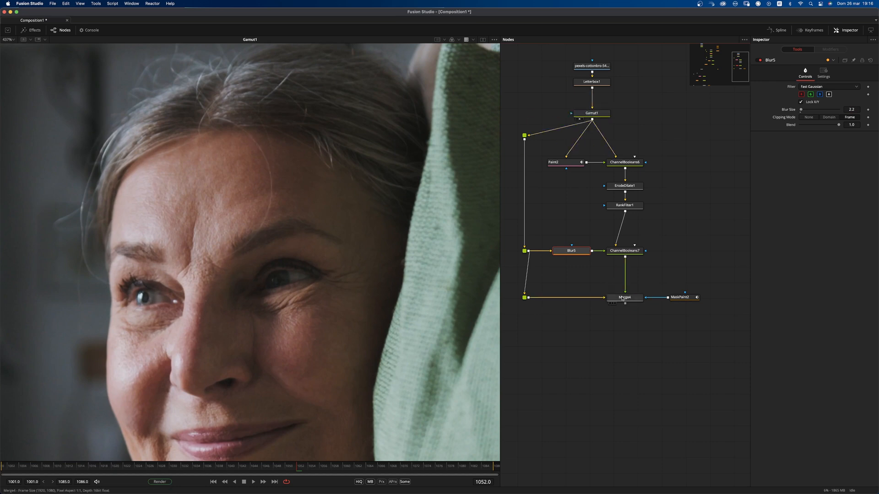
{"action": "scroll", "coordinate": [243, 270], "scroll_direction": "down", "scroll_amount": 2}
{"action": "left_click", "coordinate": [579, 119]}
{"action": "left_click_drag", "start_coordinate": [625, 298], "coordinate": [569, 297]}
{"action": "left_click_drag", "start_coordinate": [414, 354], "coordinate": [410, 352]}
{"action": "left_click_drag", "start_coordinate": [592, 114], "coordinate": [314, 245]}
{"action": "left_click_drag", "start_coordinate": [632, 298], "coordinate": [459, 352]}
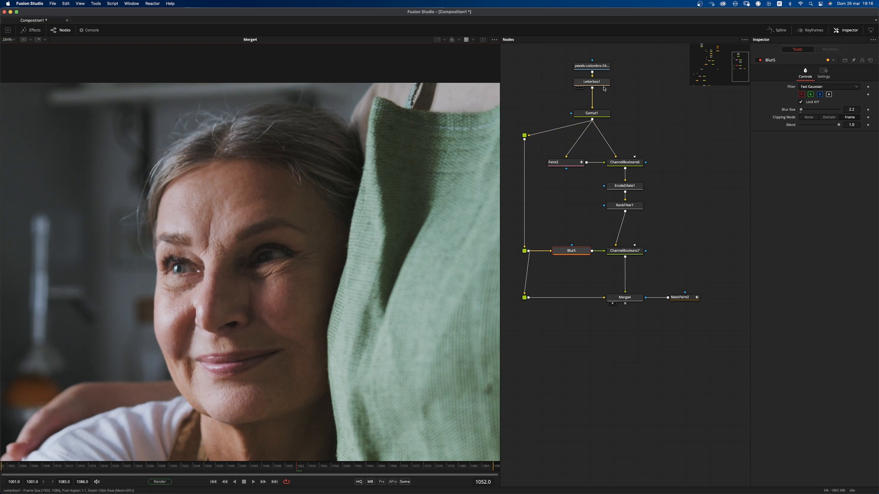
Step: Keyframe the shape of Paint2's polyline stroke through the clip so it follows the stray hair on the forehead
{"action": "left_click_drag", "start_coordinate": [591, 65], "coordinate": [591, 59]}
{"action": "left_click", "coordinate": [567, 162]}
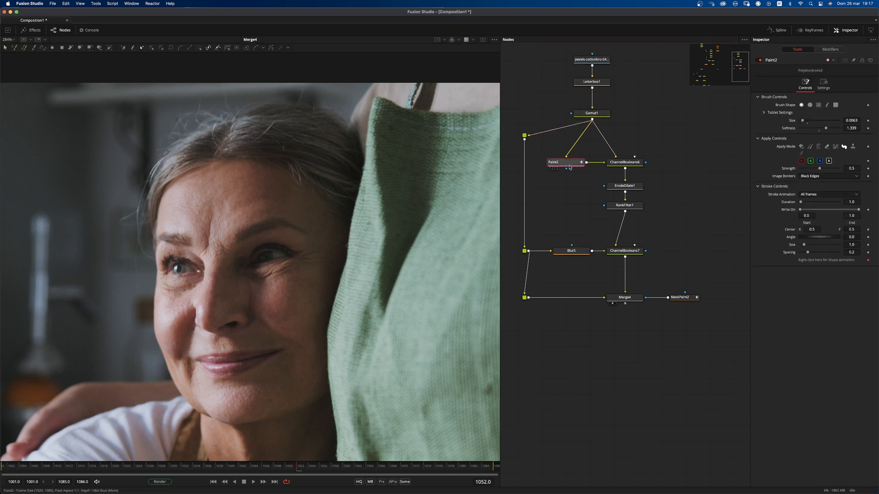
{"action": "left_click", "coordinate": [833, 52]}
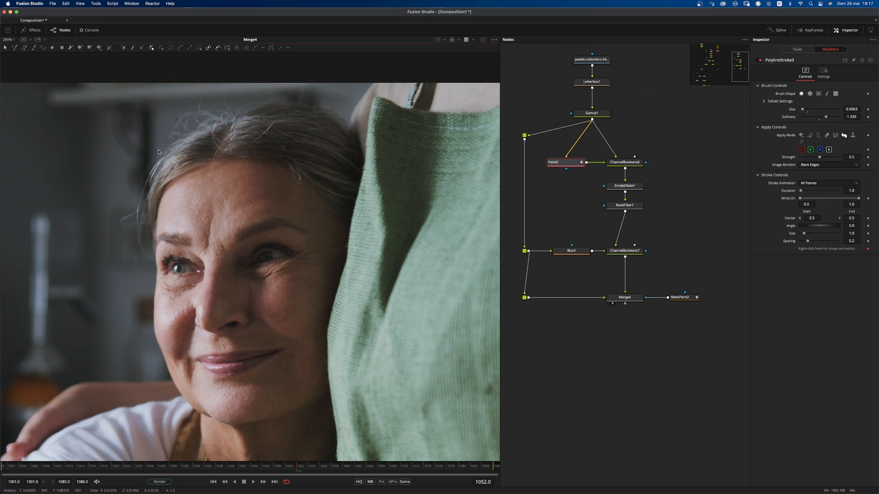
{"action": "left_click", "coordinate": [349, 117]}
{"action": "scroll", "coordinate": [349, 116], "scroll_direction": "up", "scroll_amount": 5}
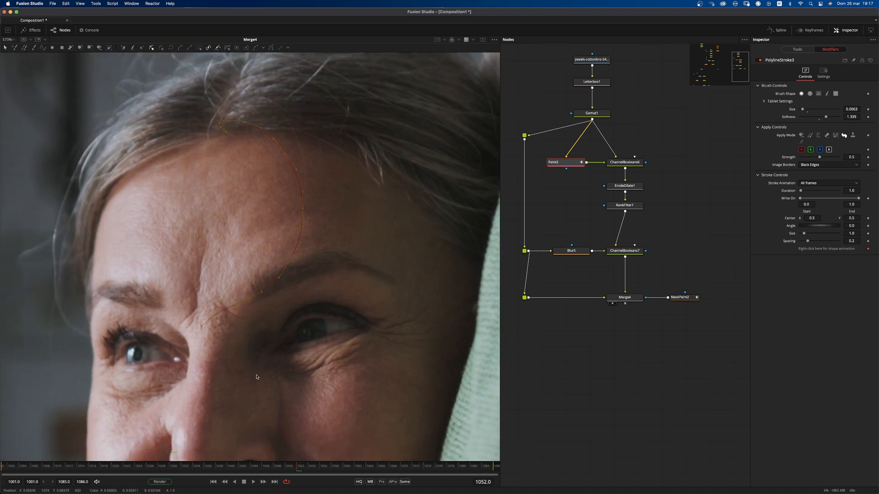
{"action": "left_click", "coordinate": [214, 481]}
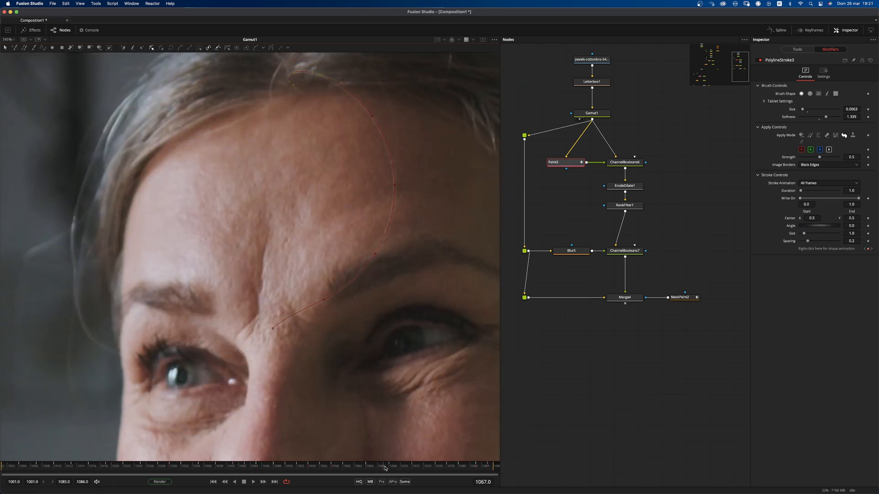
{"action": "left_click_drag", "start_coordinate": [188, 371], "coordinate": [185, 374]}
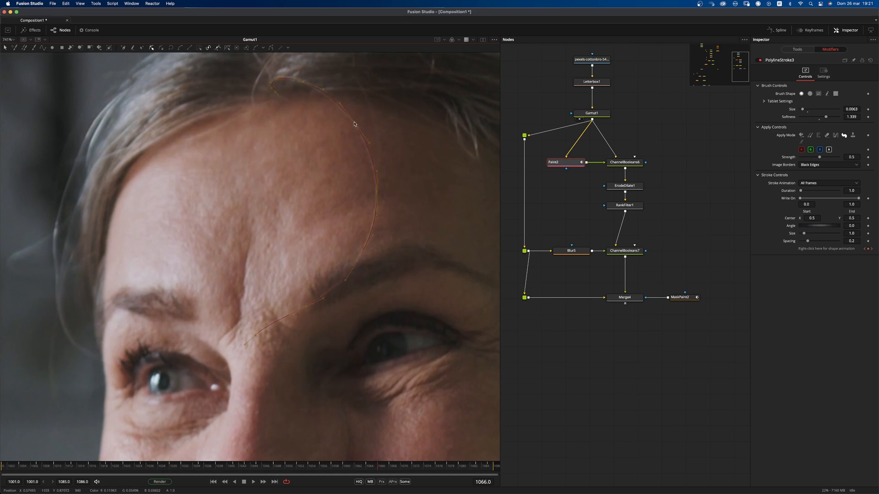
Step: Play the clip from frame 1001 and compare the moving Merge4 result with the Gamut1 image
{"action": "scroll", "coordinate": [286, 208], "scroll_direction": "down", "scroll_amount": 5}
{"action": "left_click_drag", "start_coordinate": [625, 297], "coordinate": [335, 388]}
{"action": "left_click_drag", "start_coordinate": [248, 310], "coordinate": [238, 305]}
{"action": "scroll", "coordinate": [239, 304], "scroll_direction": "down", "scroll_amount": 3}
{"action": "left_click", "coordinate": [213, 481]}
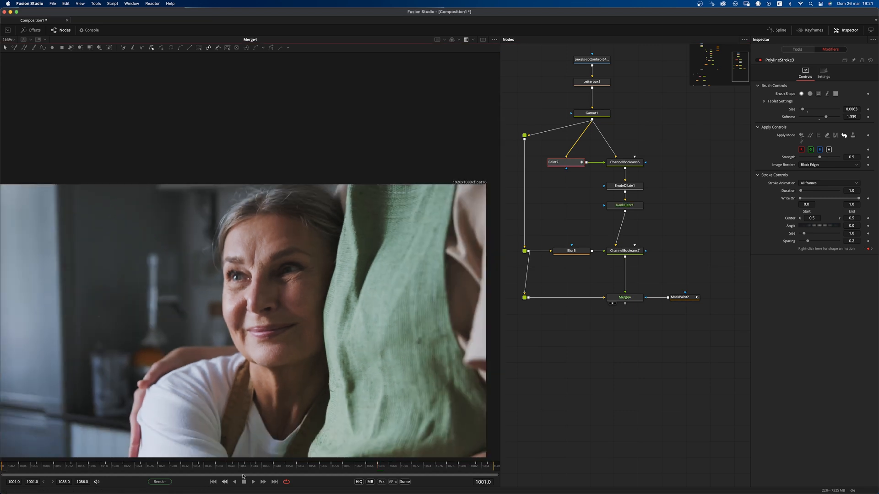
{"action": "left_click_drag", "start_coordinate": [280, 388], "coordinate": [286, 332]}
{"action": "left_click", "coordinate": [253, 482]}
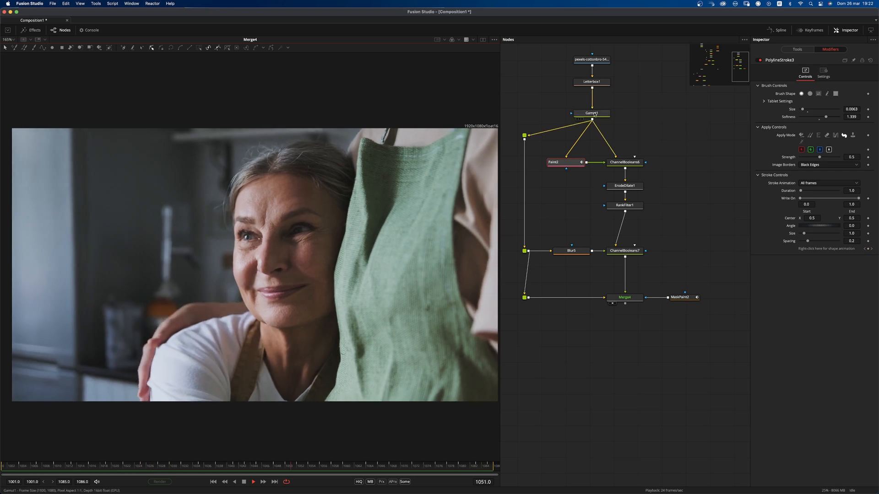
{"action": "left_click_drag", "start_coordinate": [598, 114], "coordinate": [456, 255]}
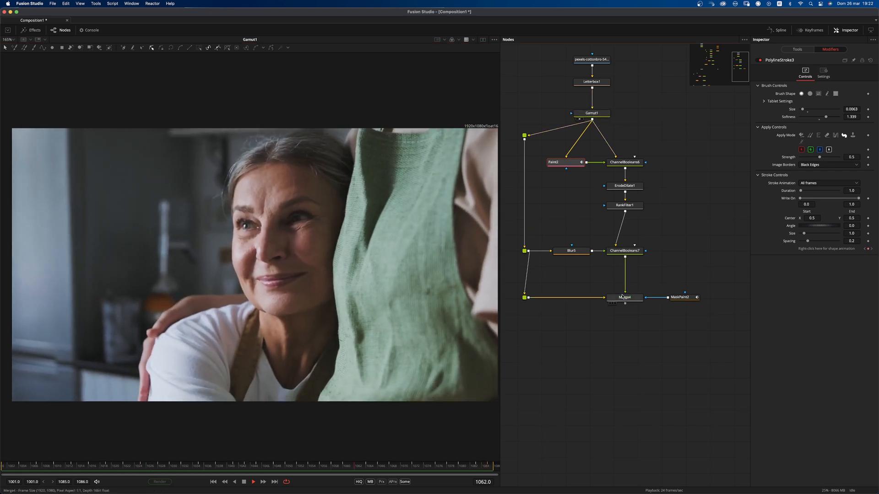
{"action": "left_click_drag", "start_coordinate": [624, 297], "coordinate": [272, 424]}
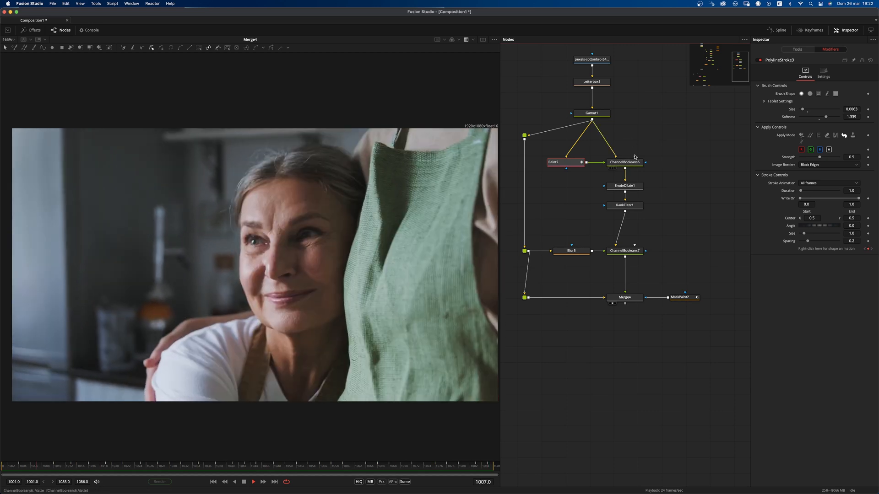
Step: Move the pipe router feeding Merge4's background slightly closer to Merge4 and stop the playback at frame 1072
{"action": "left_click", "coordinate": [524, 298]}
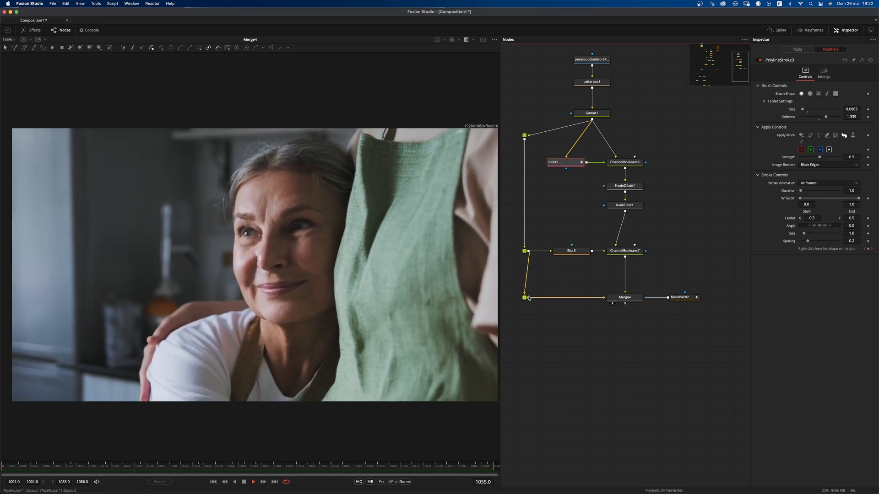
{"action": "left_click_drag", "start_coordinate": [525, 298], "coordinate": [532, 299]}
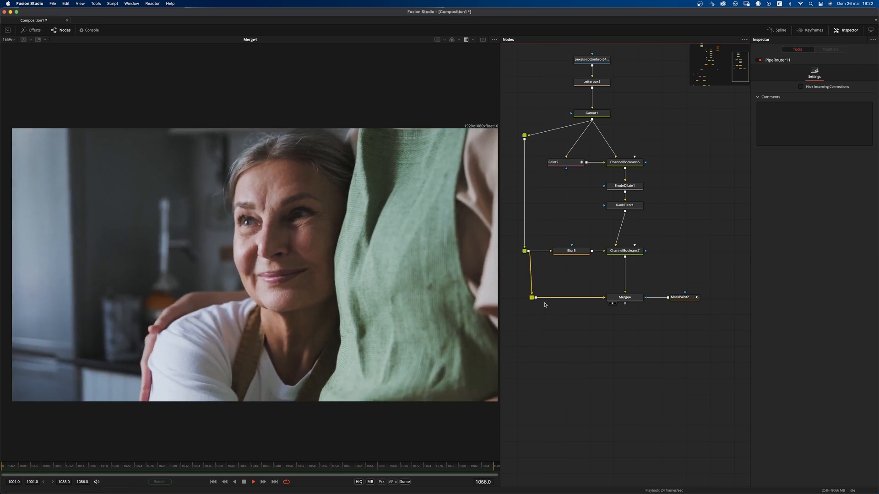
{"action": "left_click_drag", "start_coordinate": [597, 299], "coordinate": [621, 362]}
{"action": "scroll", "coordinate": [622, 362], "scroll_direction": "down", "scroll_amount": 3}
{"action": "left_click_drag", "start_coordinate": [600, 326], "coordinate": [615, 270]}
{"action": "left_click", "coordinate": [244, 483]}
{"action": "left_click_drag", "start_coordinate": [512, 375], "coordinate": [531, 342]}
{"action": "scroll", "coordinate": [565, 359], "scroll_direction": "down", "scroll_amount": 3}
{"action": "left_click_drag", "start_coordinate": [591, 321], "coordinate": [629, 371]}
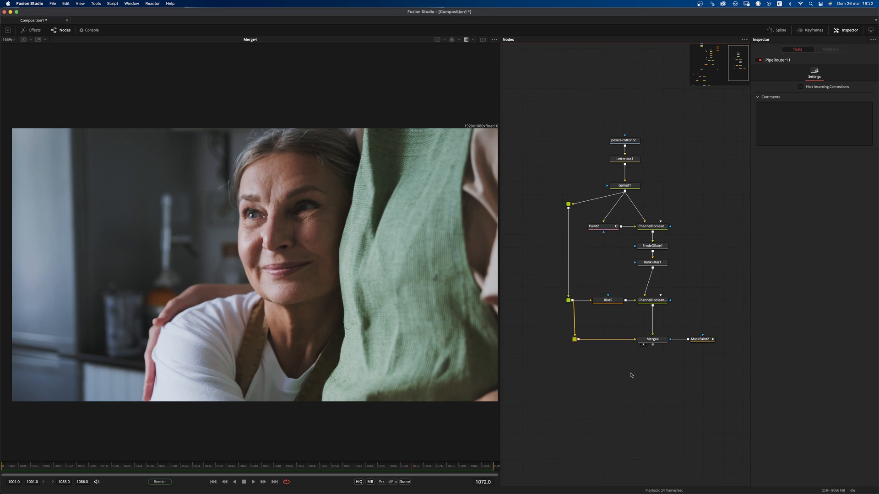
{"action": "scroll", "coordinate": [284, 209], "scroll_direction": "up", "scroll_amount": 5}
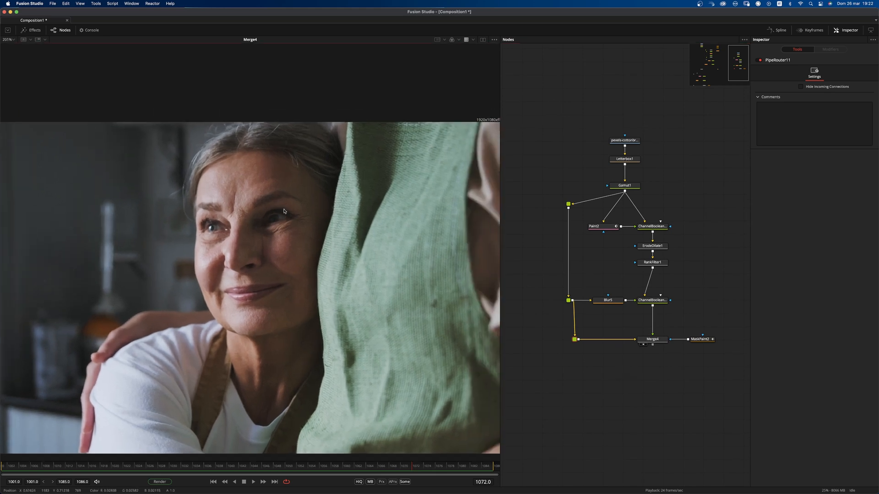